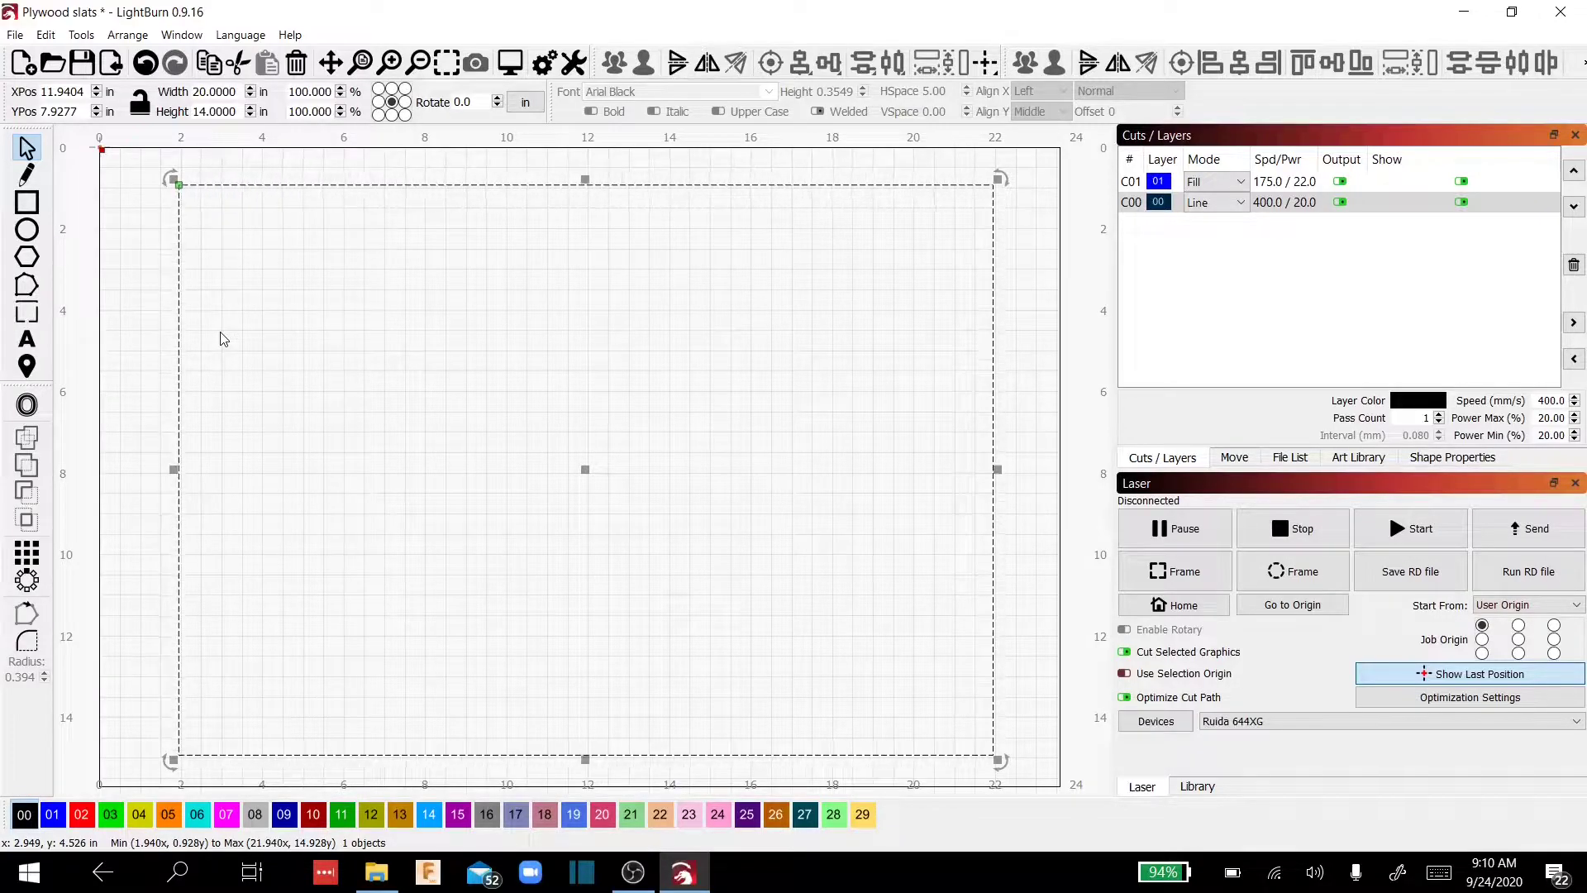
Step: Draw an 18 × 2 in rectangle across the top of the sheet and put it on the red 02 layer
{"action": "left_click", "coordinate": [29, 208]}
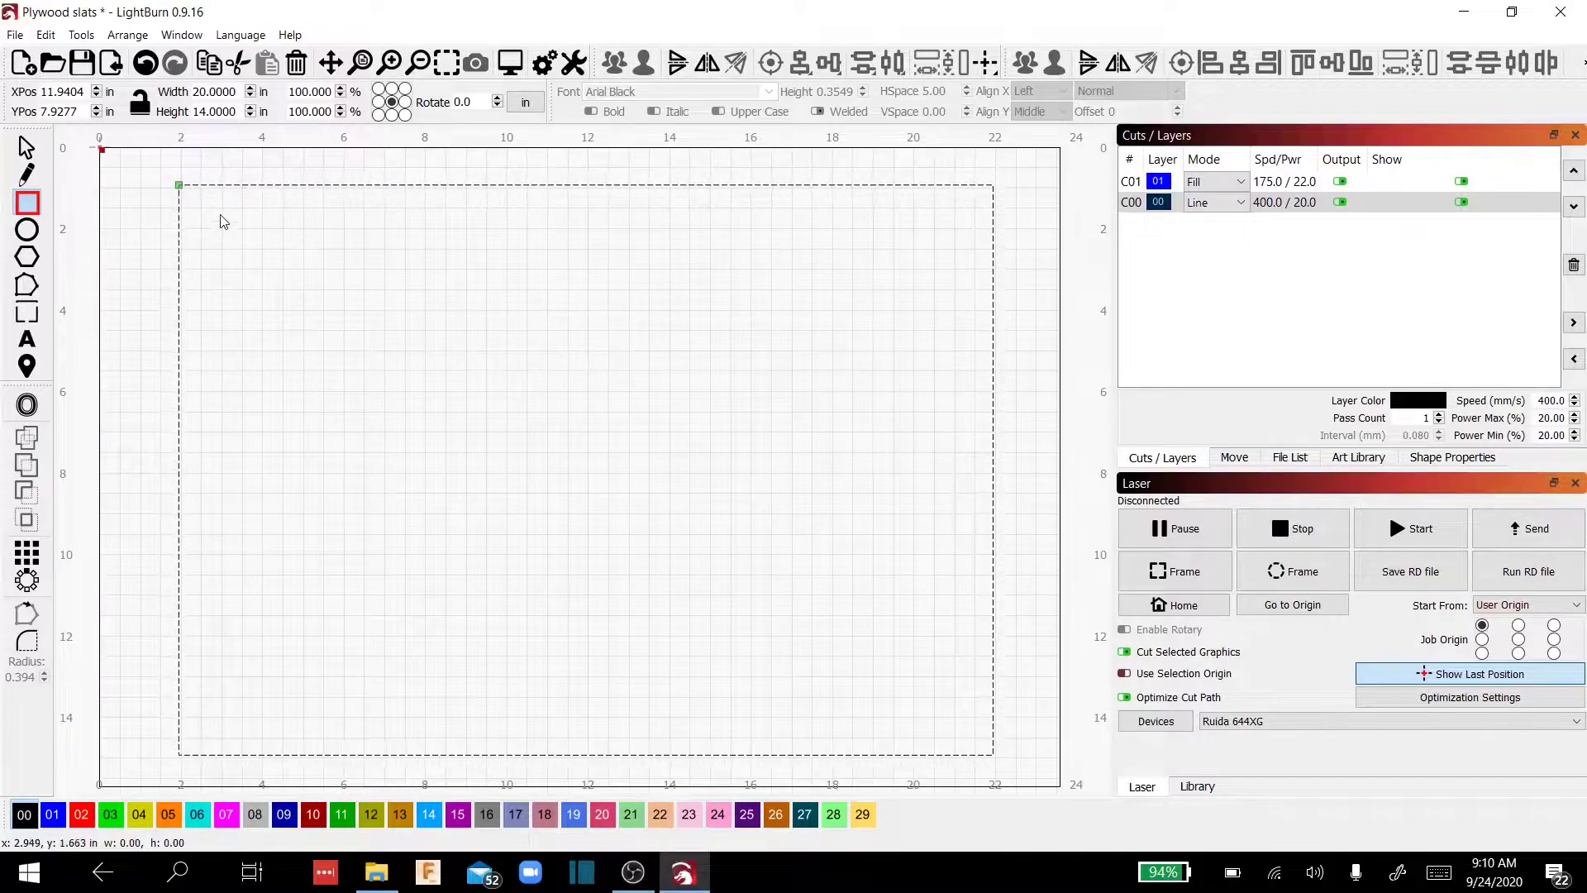
{"action": "left_click_drag", "start_coordinate": [220, 213], "coordinate": [956, 301]}
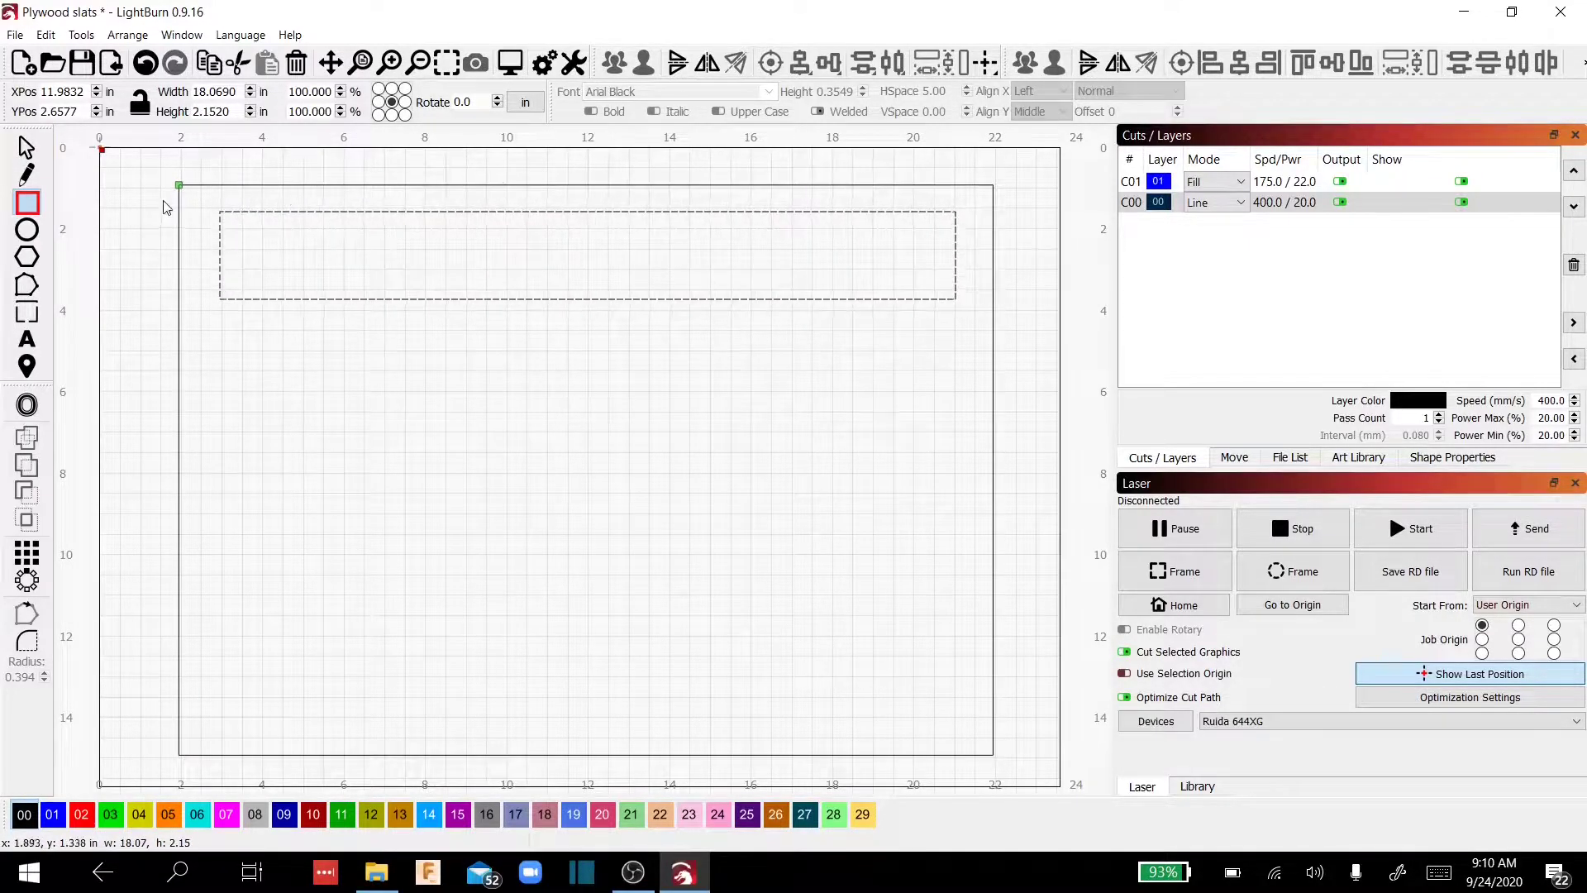
{"action": "left_click", "coordinate": [27, 149]}
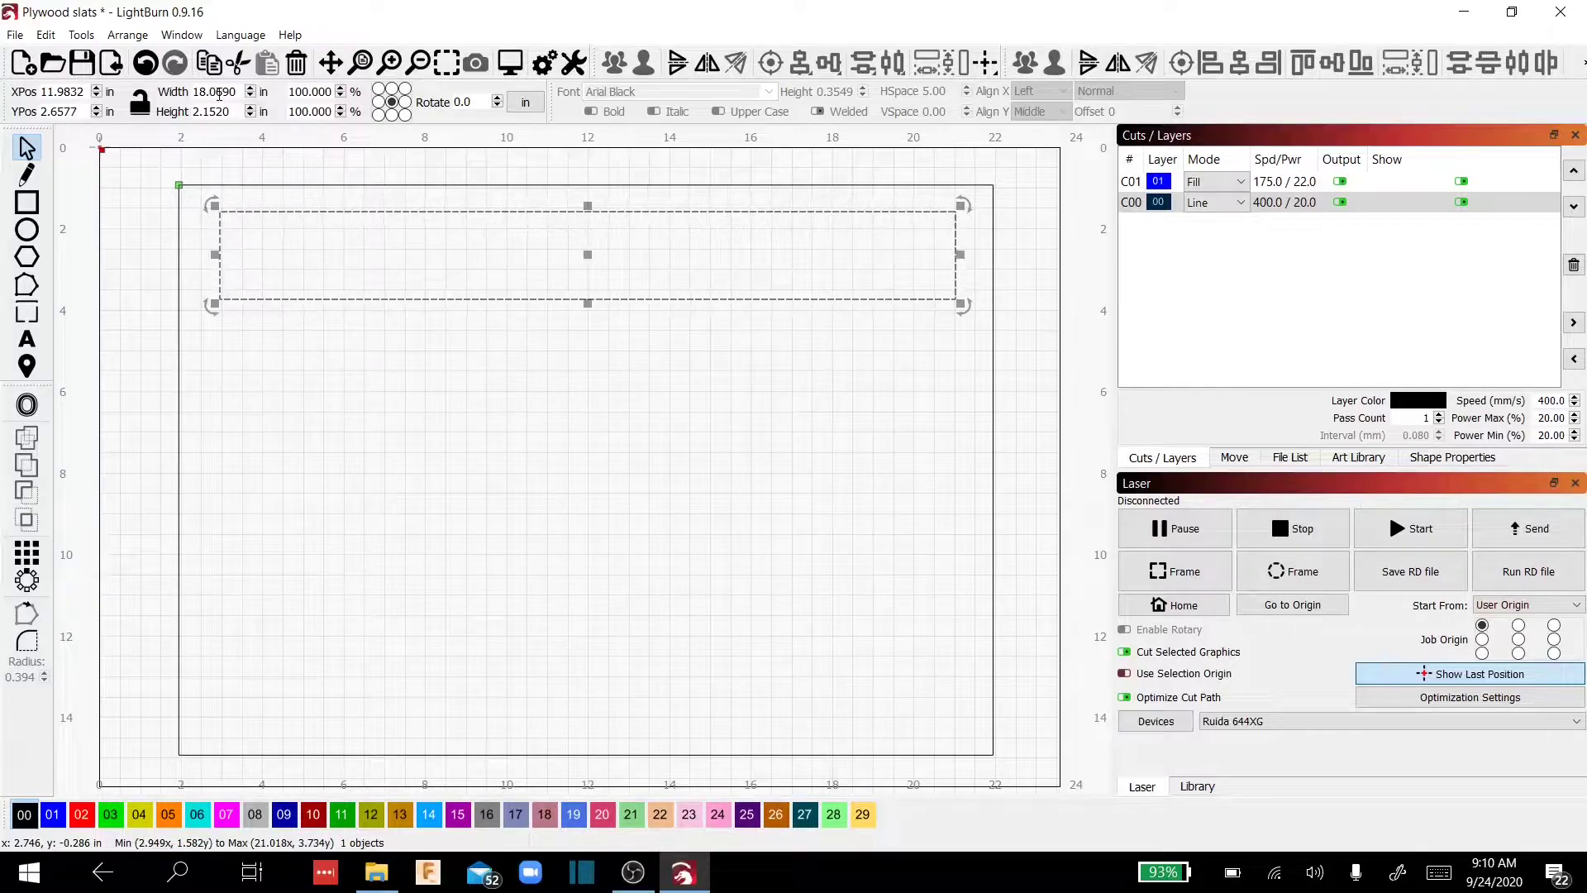
{"action": "left_click_drag", "start_coordinate": [212, 91], "coordinate": [255, 91]}
{"action": "type", "text": "0"}
{"action": "key", "text": "Tab"}
{"action": "type", "text": "2"}
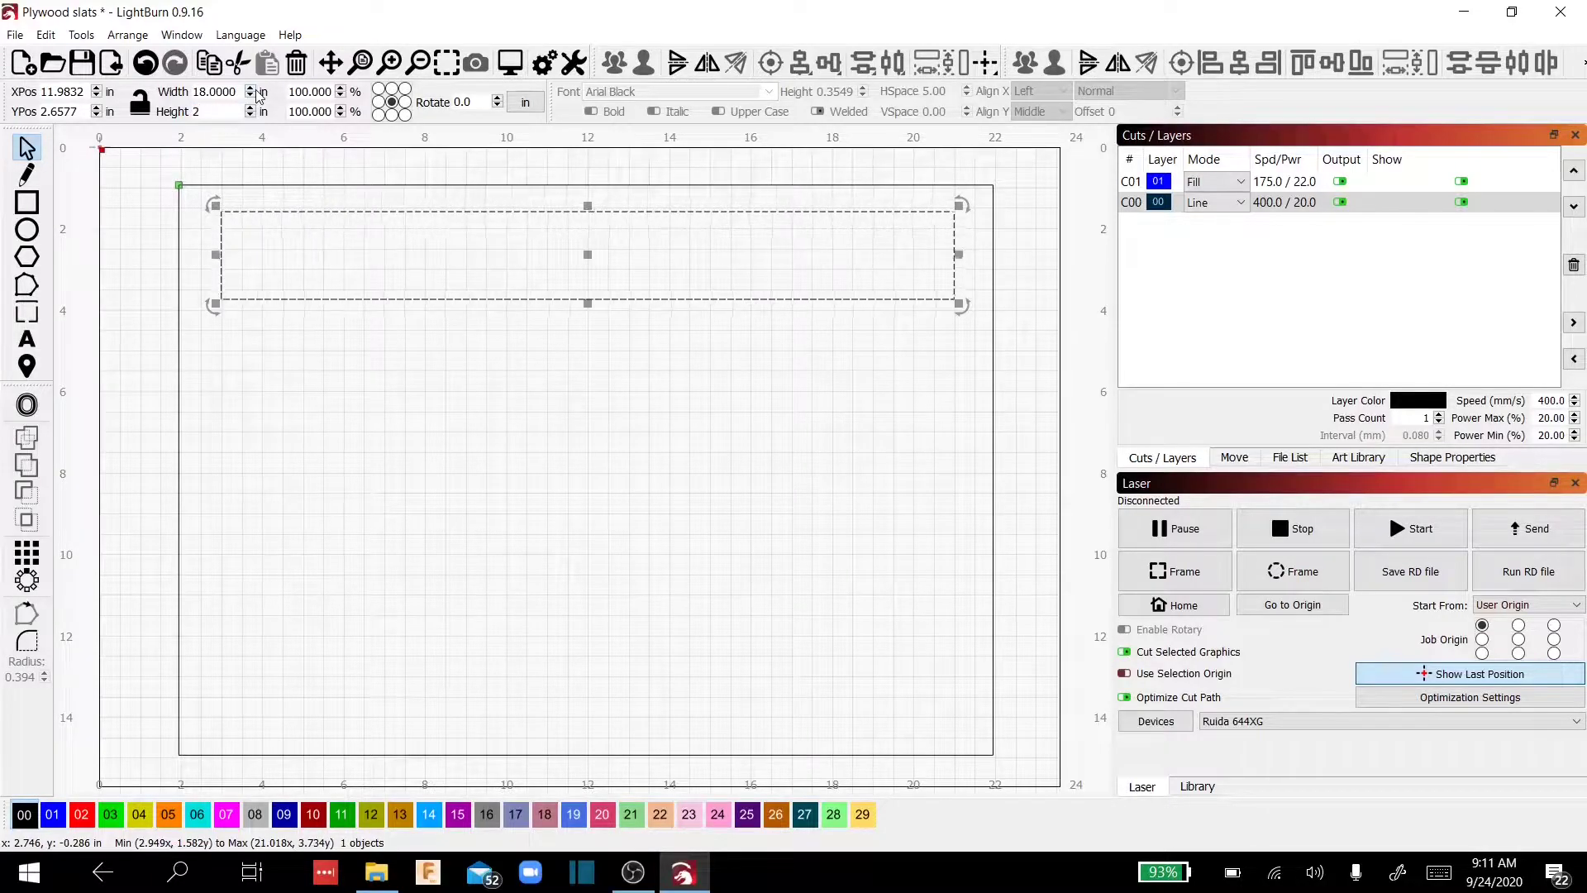
{"action": "type", "text": "."}
{"action": "key", "text": "Tab"}
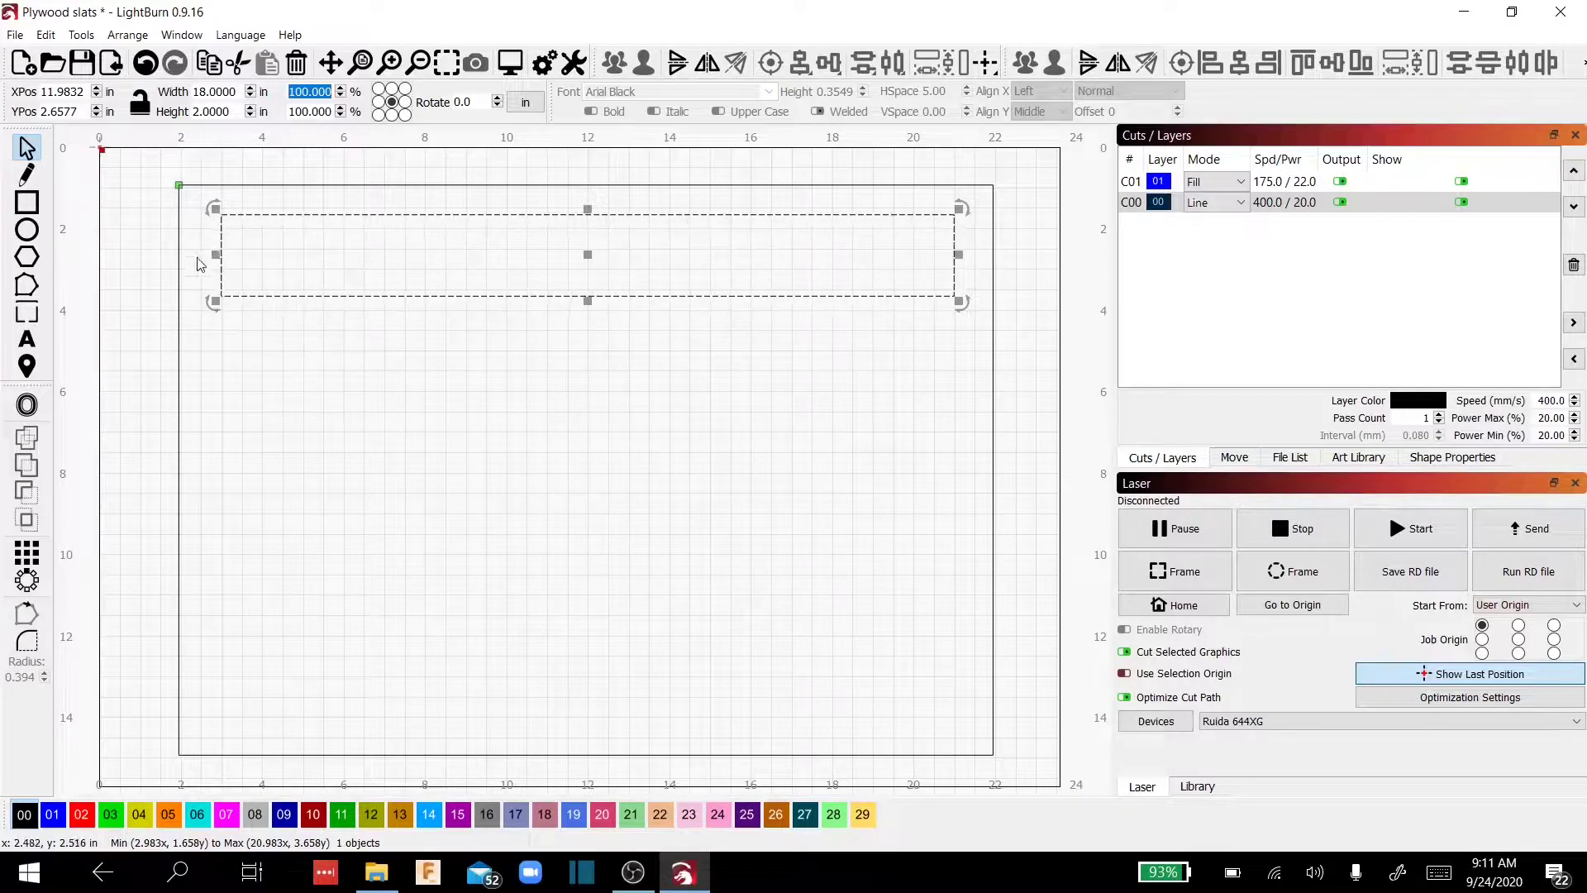
{"action": "left_click", "coordinate": [82, 815]}
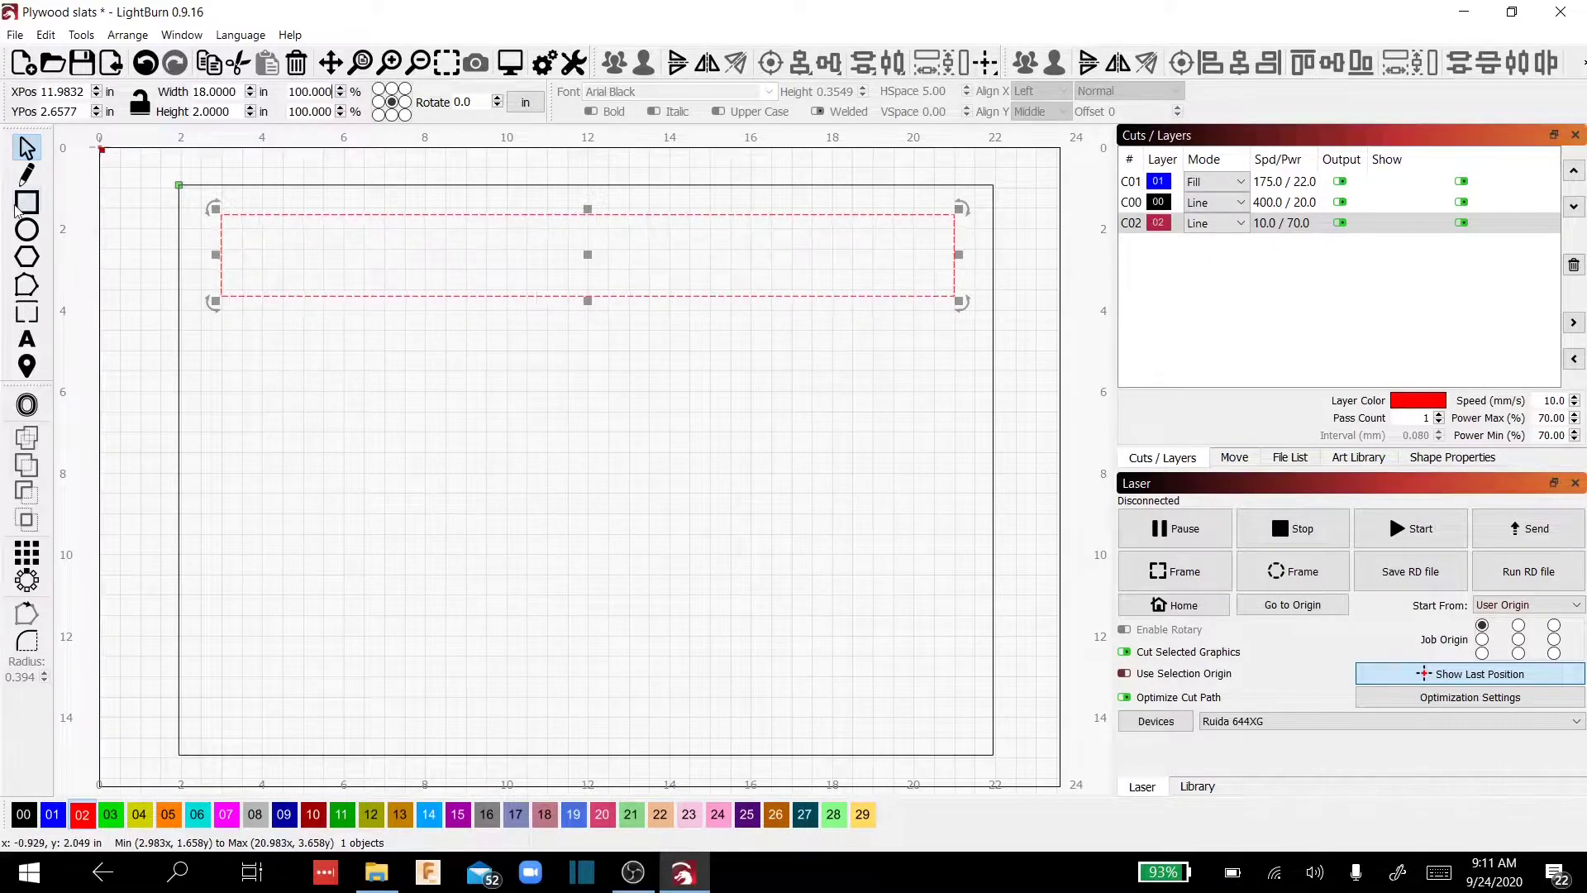
Step: Draw a small rectangle 1 inch wide below the slat's left end
{"action": "key", "text": "ctrl+r"}
{"action": "left_click_drag", "start_coordinate": [223, 333], "coordinate": [264, 383]}
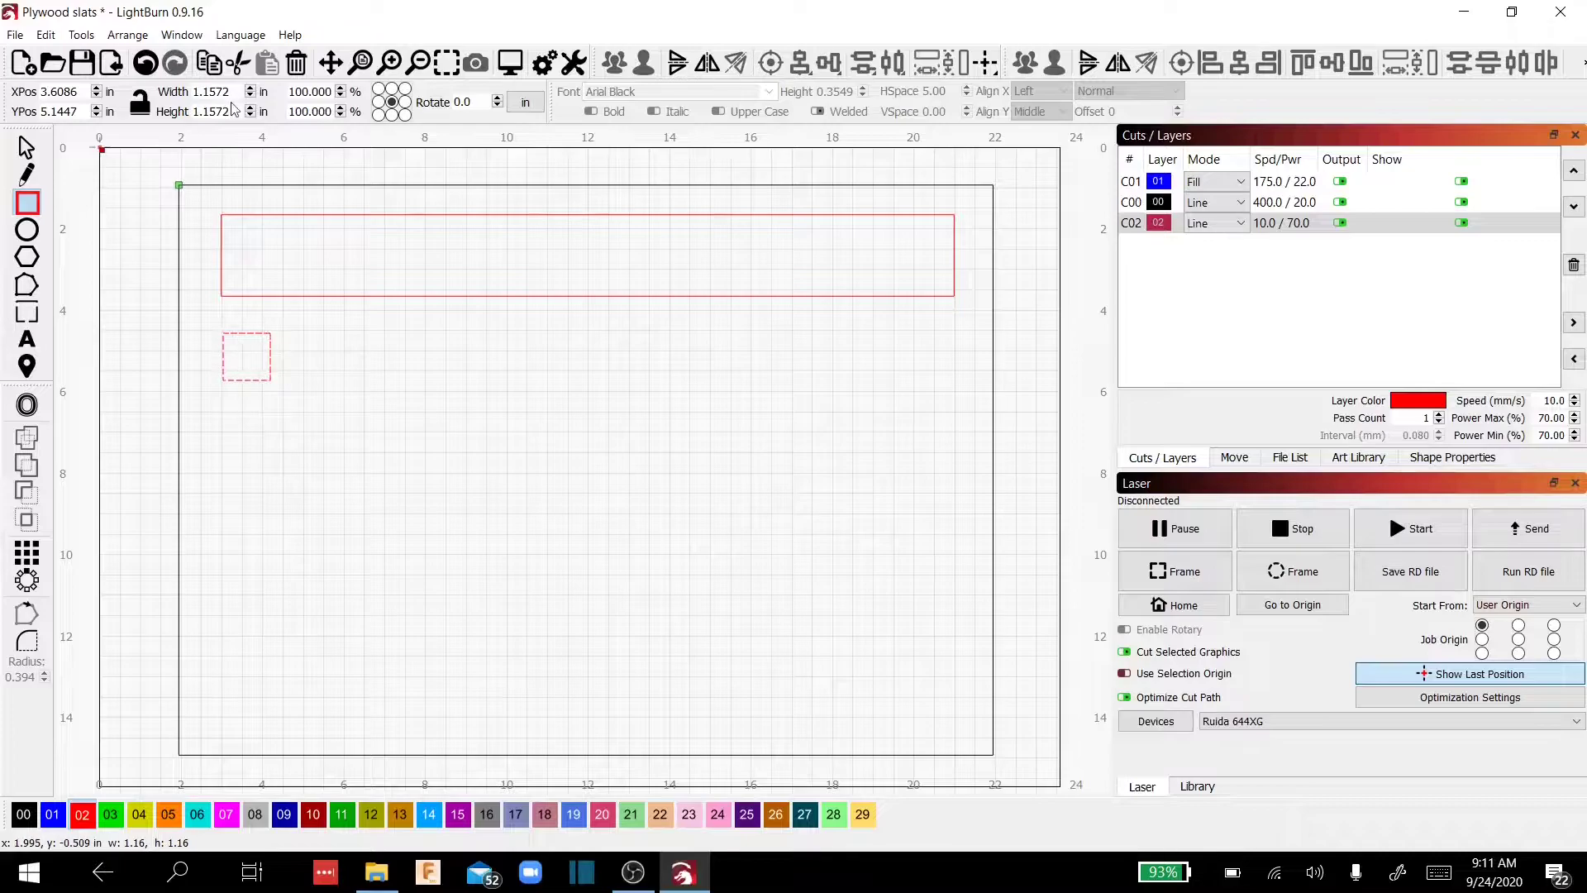
{"action": "left_click_drag", "start_coordinate": [231, 91], "coordinate": [192, 91]}
{"action": "type", "text": "1"}
{"action": "key", "text": "Tab"}
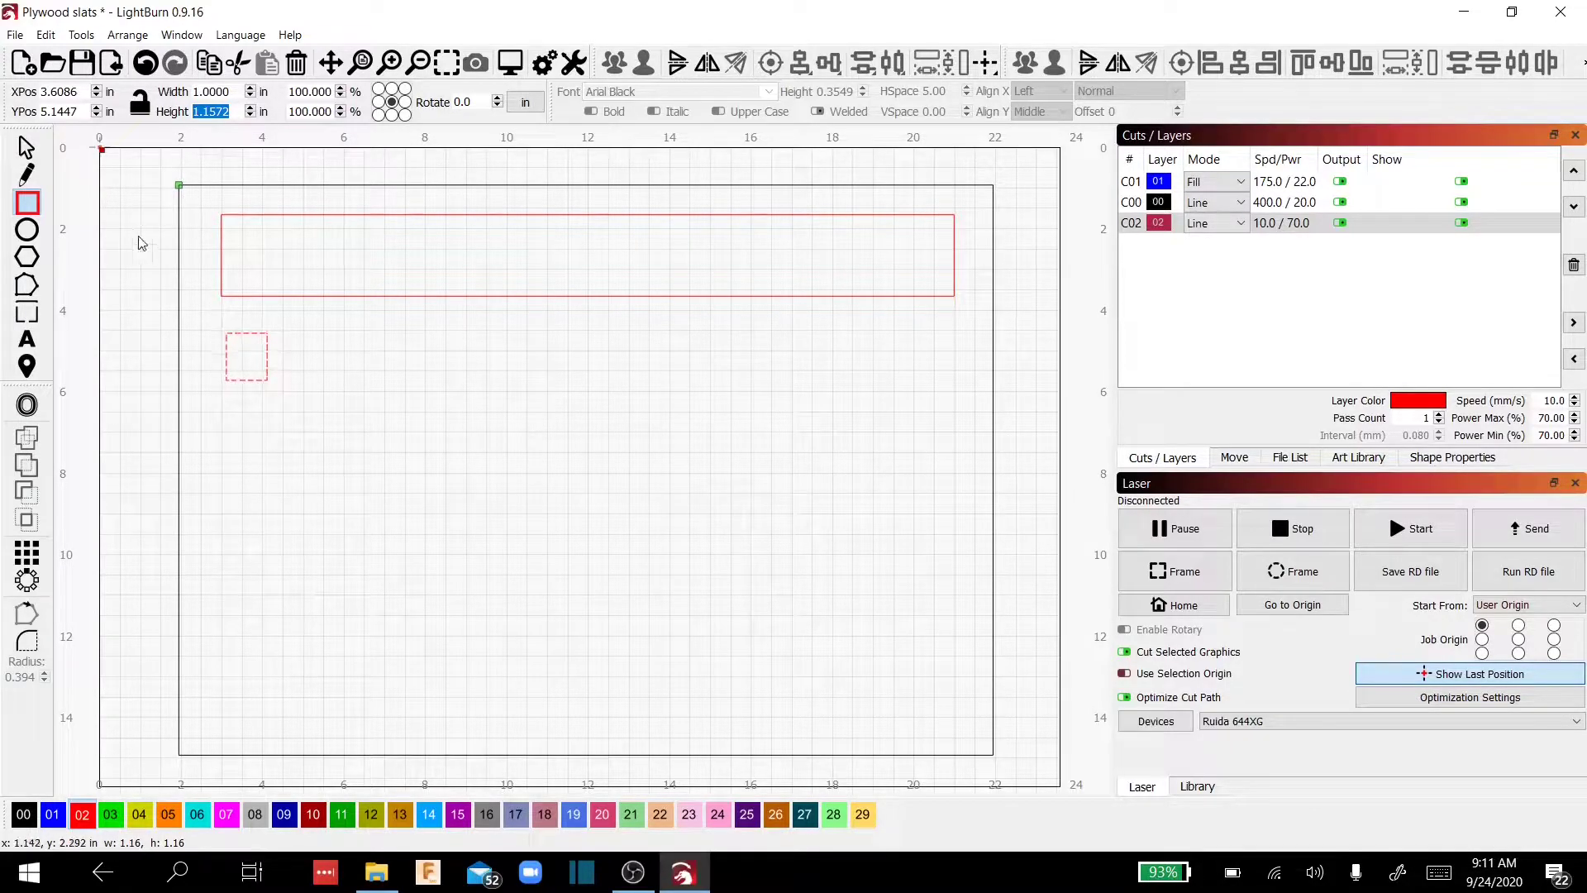
Step: Duplicate the small rectangle and nudge the copy toward the slat's right end
{"action": "left_click", "coordinate": [27, 149]}
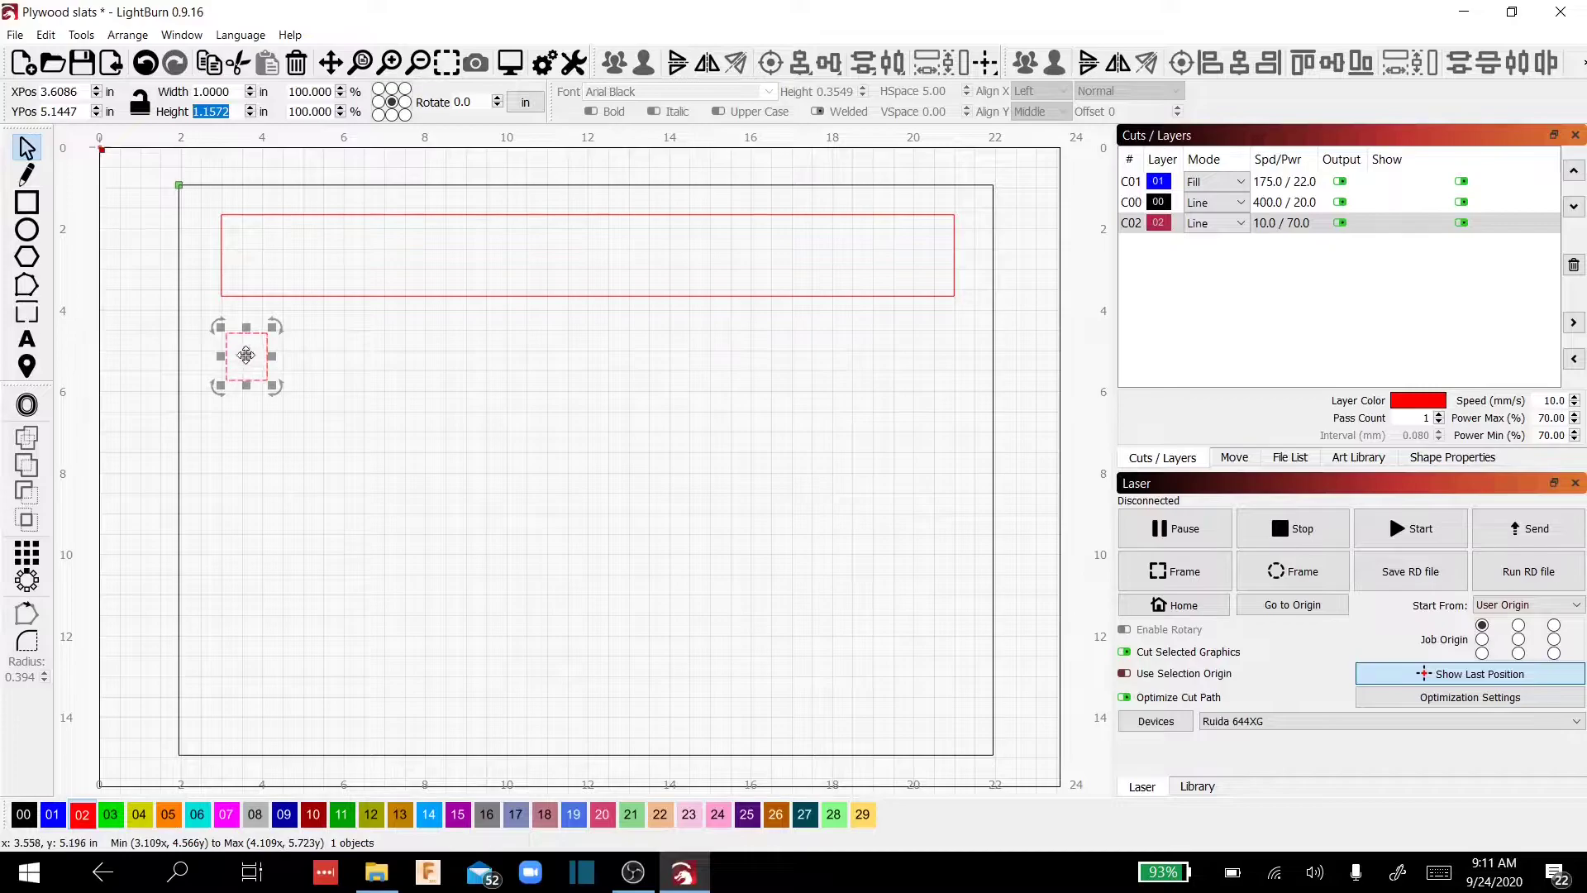
{"action": "left_click", "coordinate": [248, 357]}
{"action": "right_click", "coordinate": [250, 354]}
{"action": "left_click", "coordinate": [281, 429]}
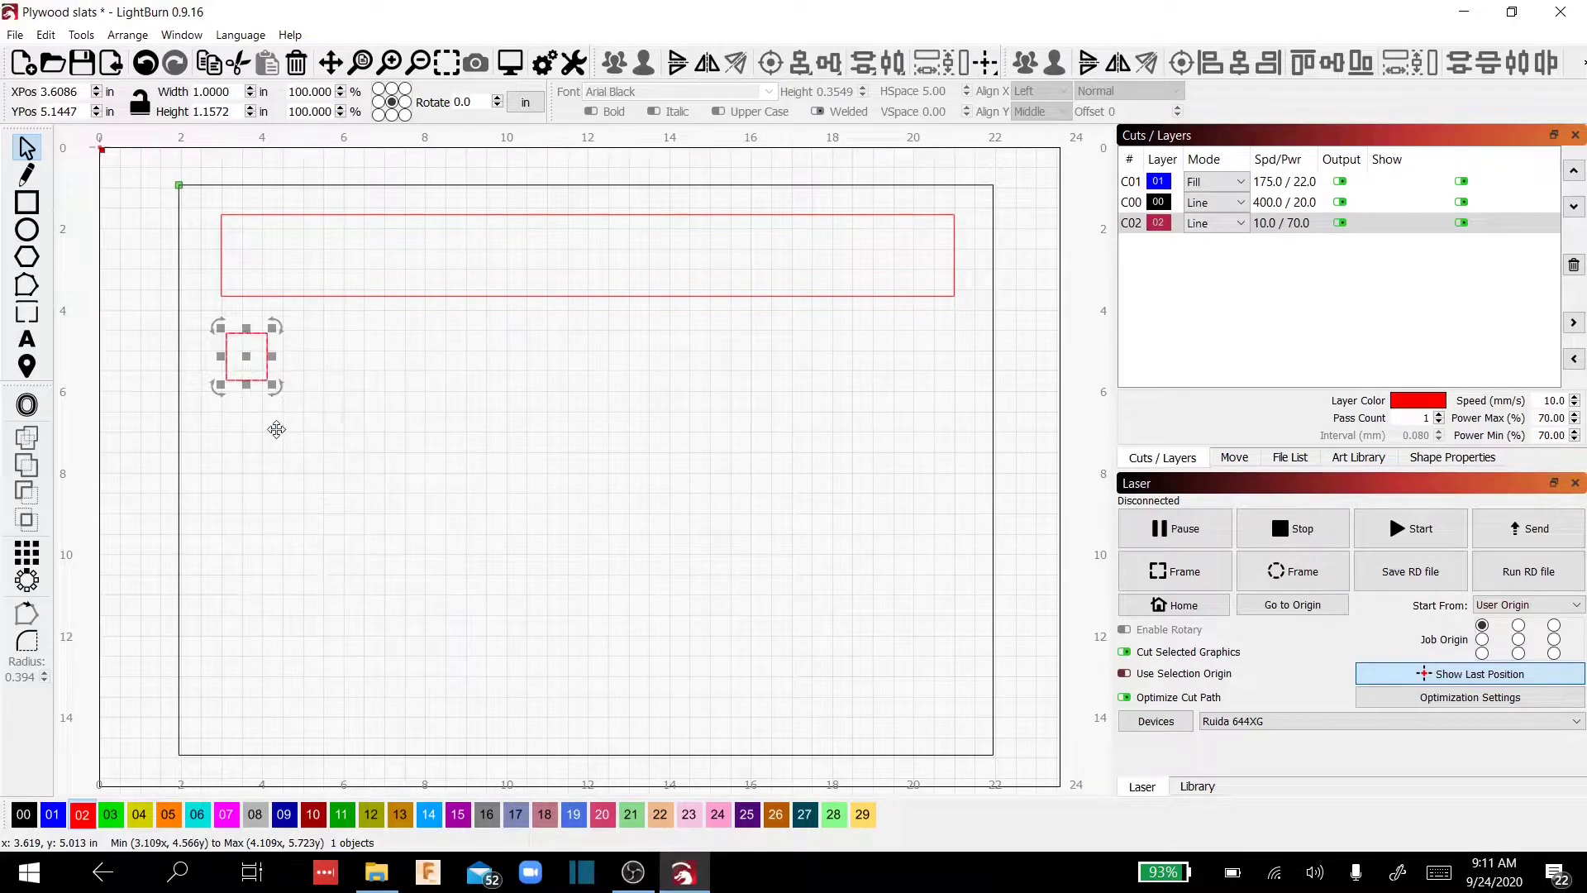
{"action": "key", "text": "Right"}
{"action": "key", "text": "Right"}
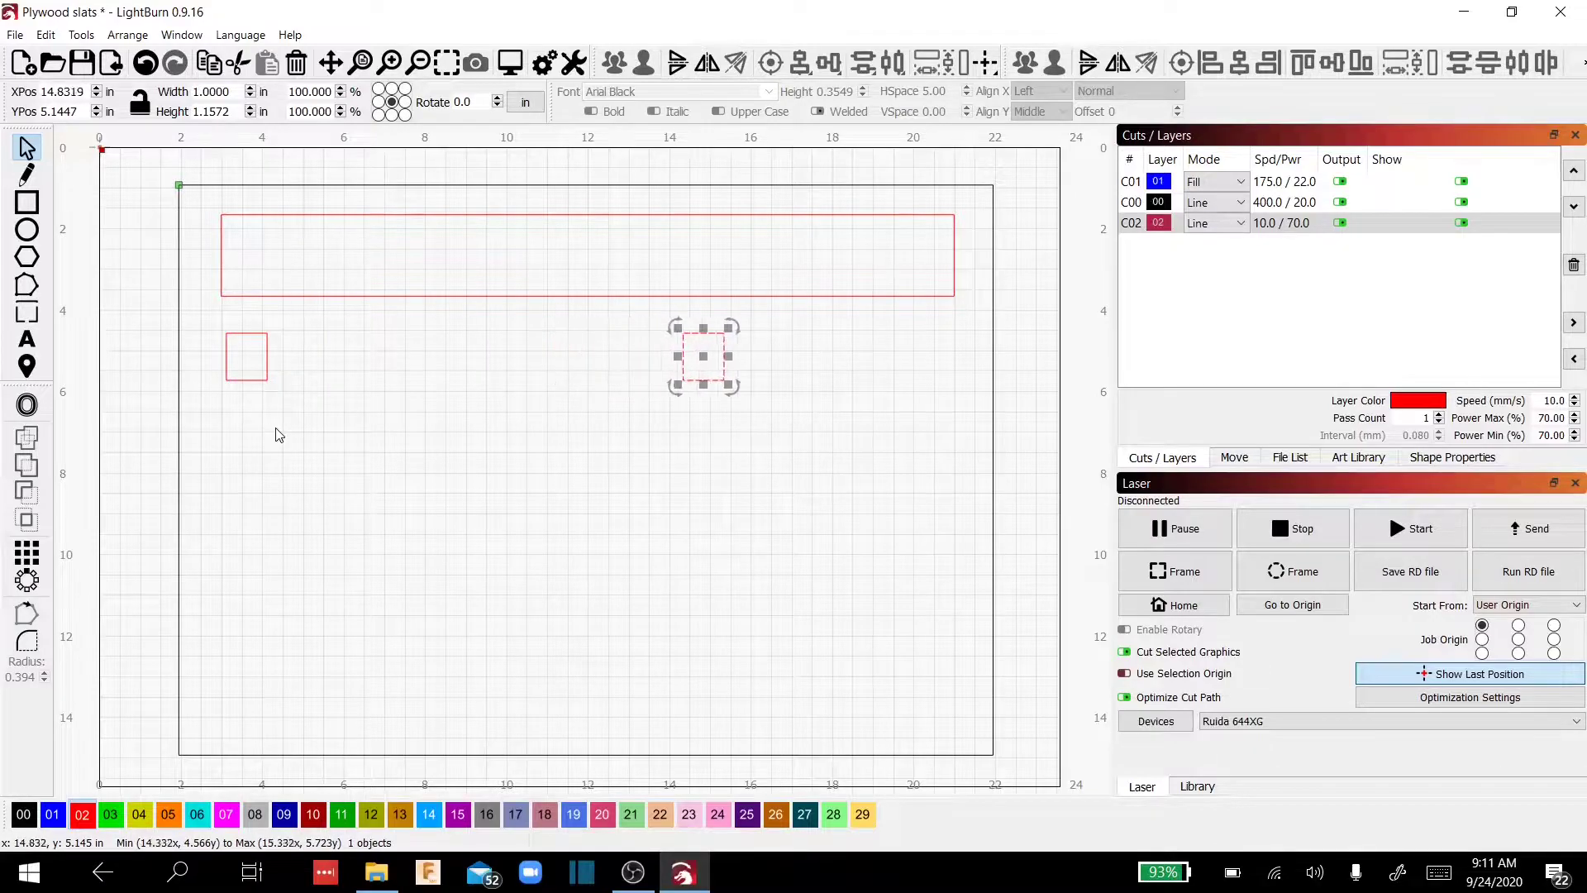
{"action": "key", "text": "Right"}
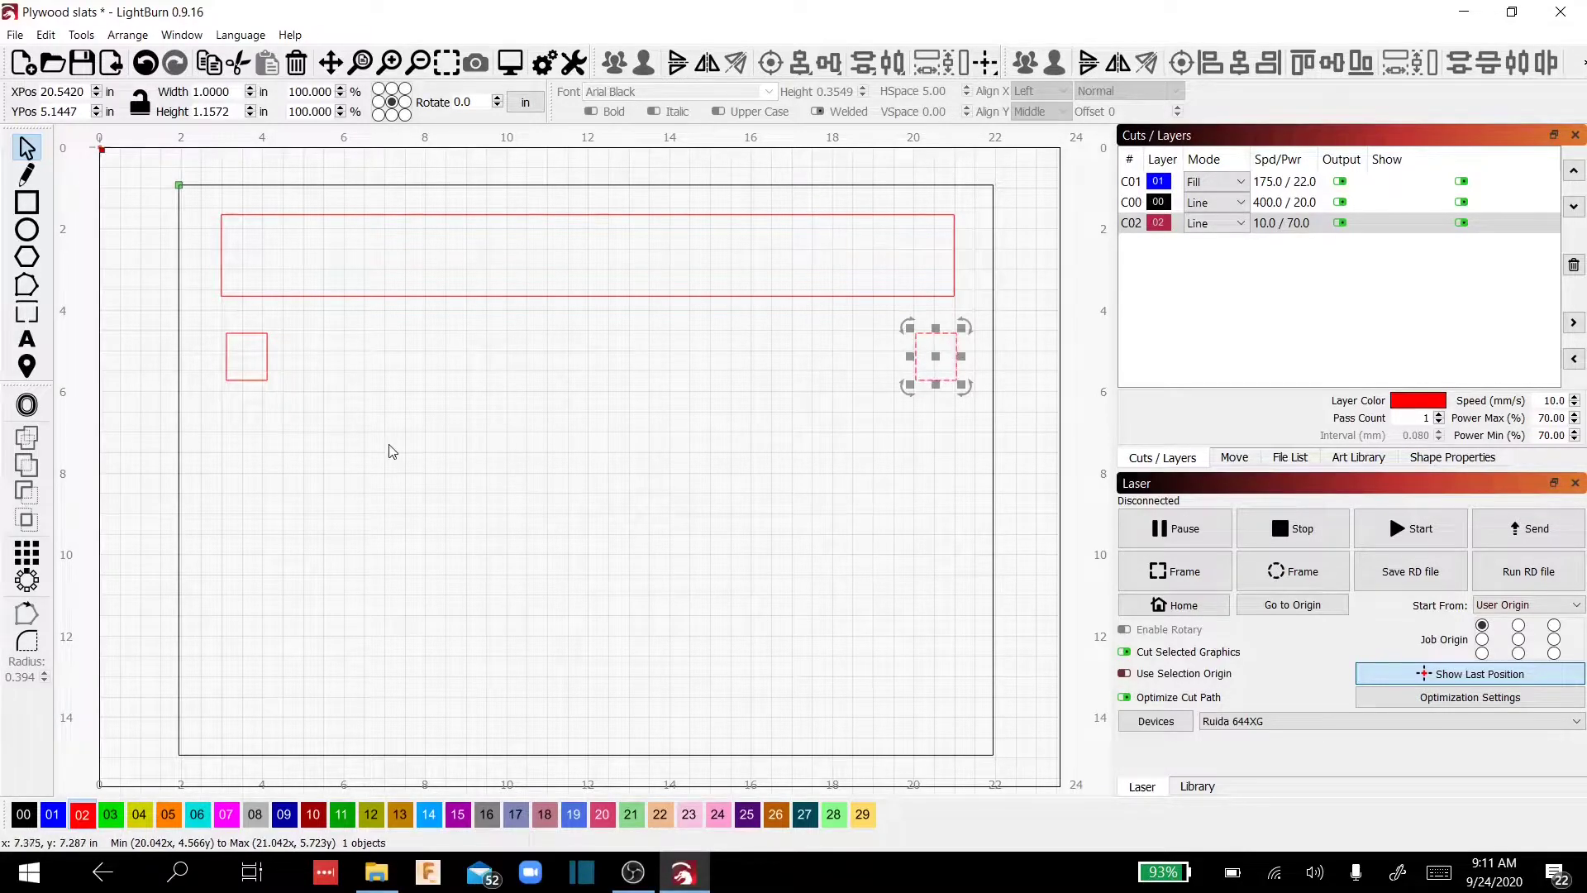
Step: Draw a 0.26 × 0.26 in circle right of the left small rectangle
{"action": "left_click", "coordinate": [27, 233]}
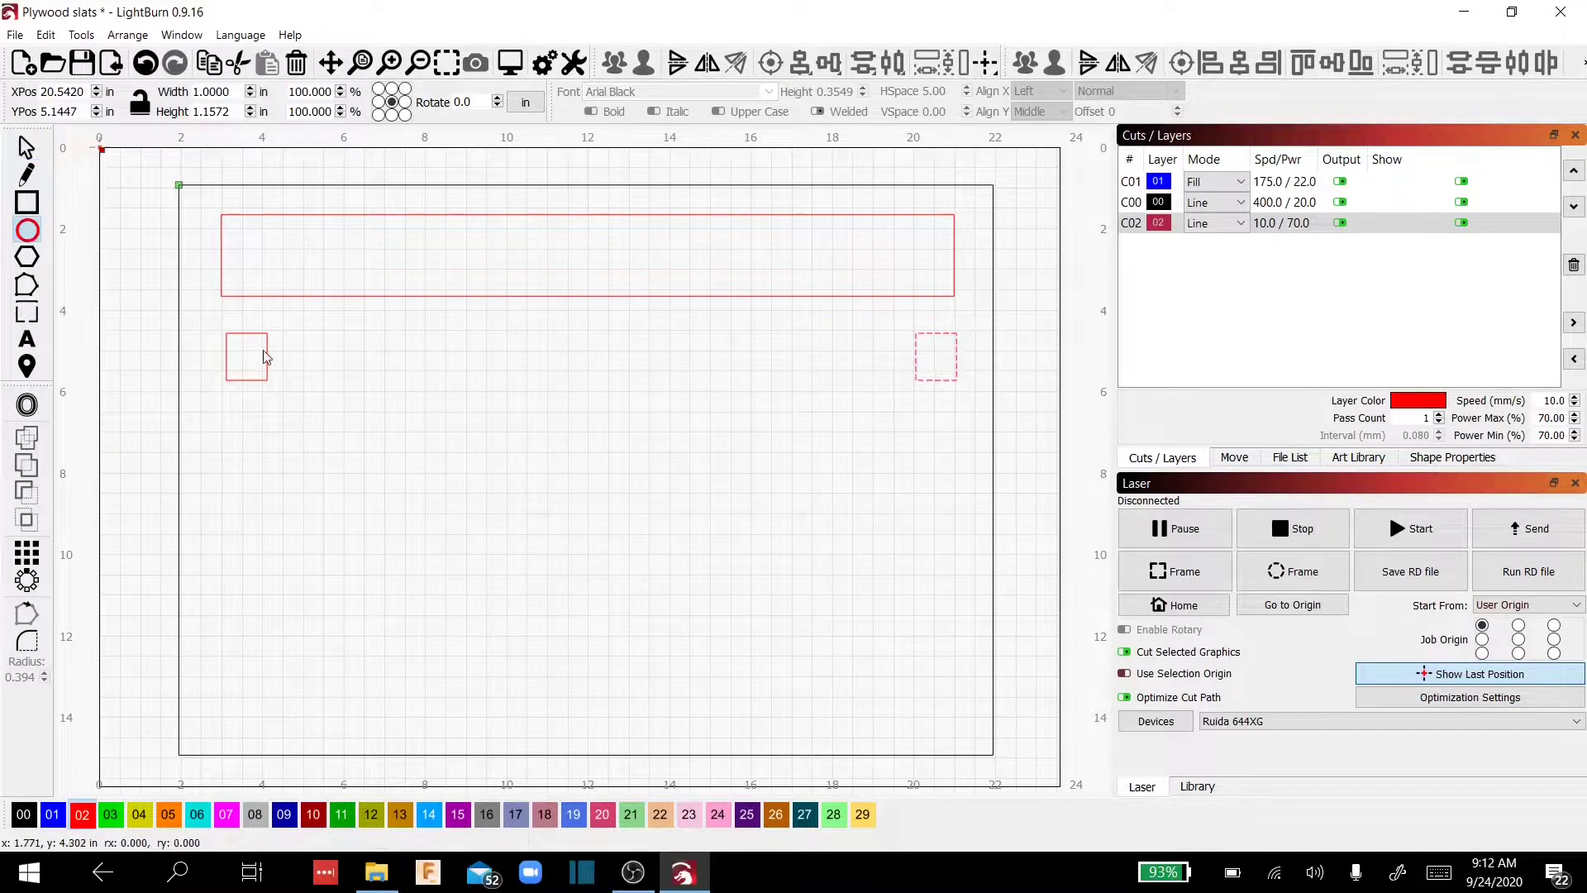
{"action": "left_click_drag", "start_coordinate": [316, 341], "coordinate": [341, 366]}
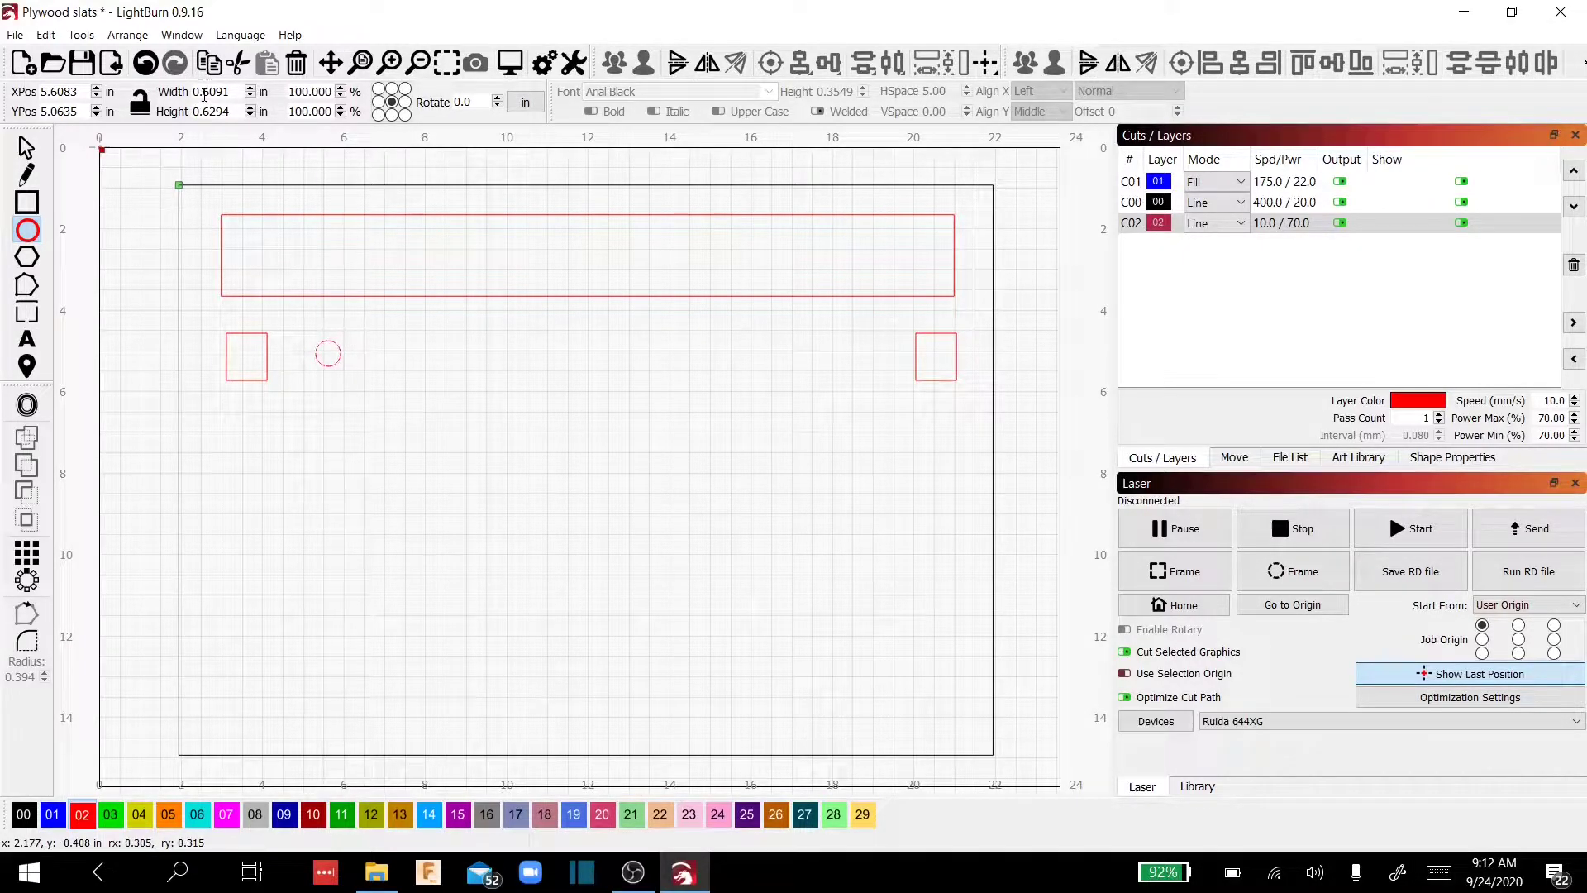
{"action": "left_click_drag", "start_coordinate": [204, 94], "coordinate": [231, 94]}
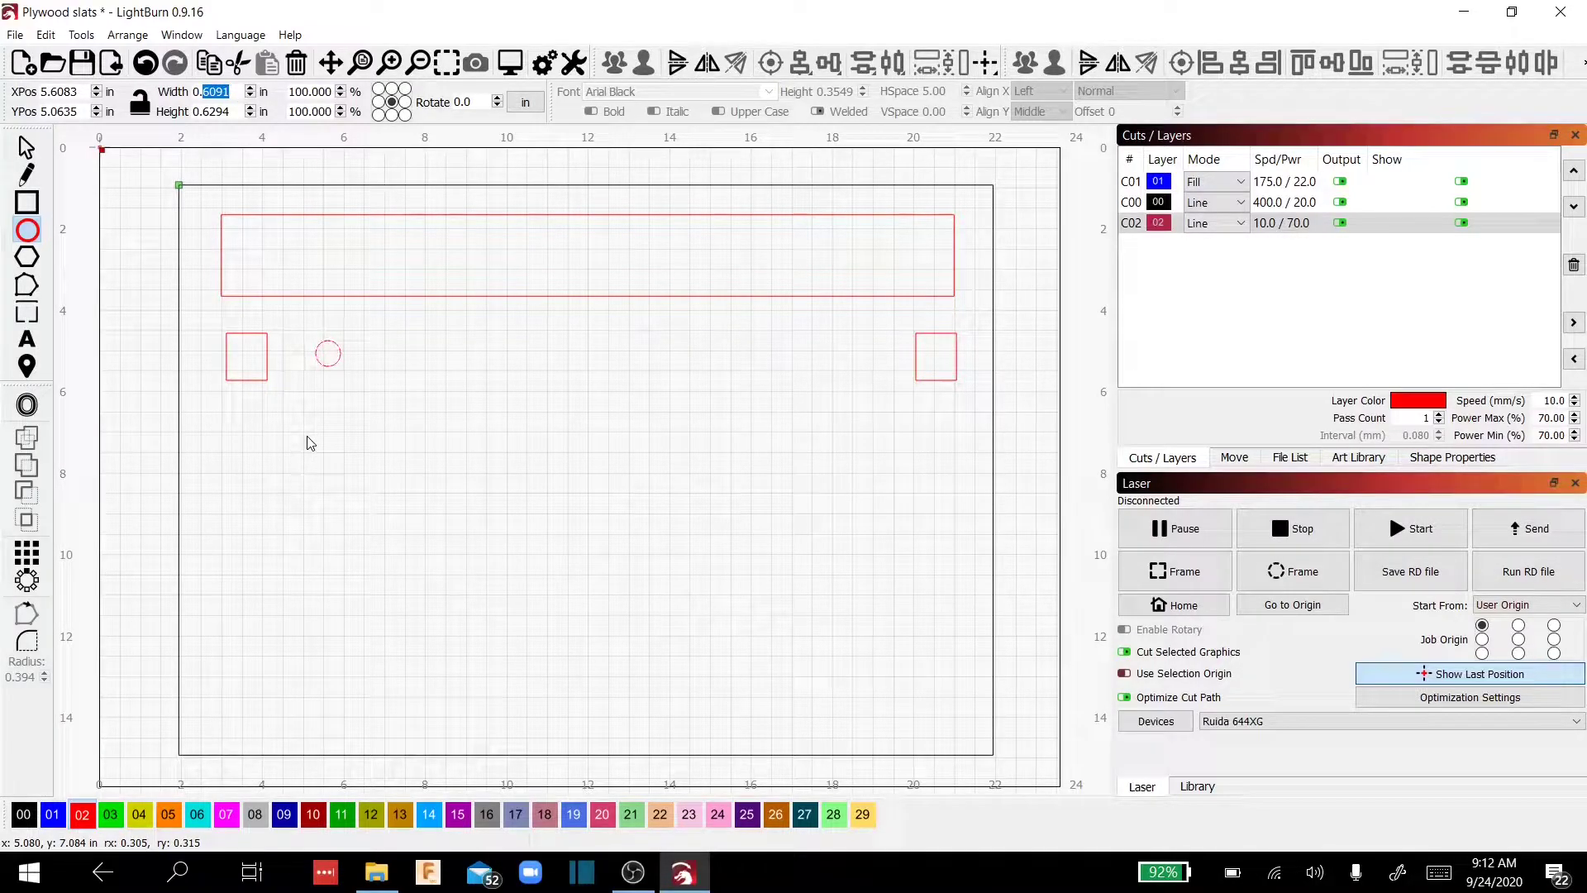
{"action": "type", "text": "26"}
{"action": "key", "text": "Tab"}
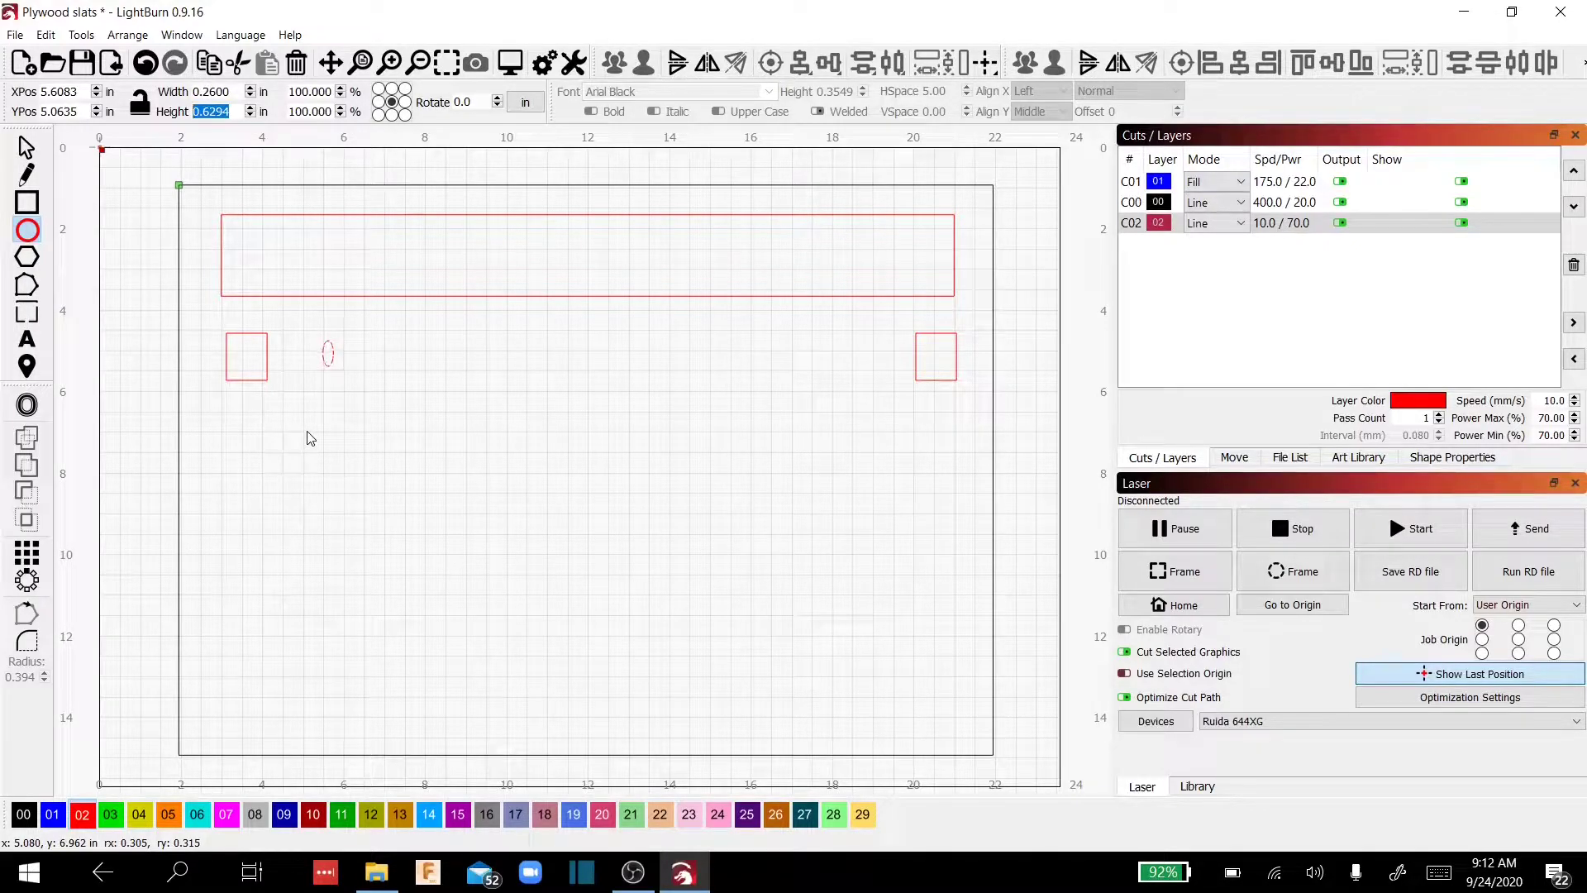
{"action": "type", "text": ".26"}
{"action": "key", "text": "Tab"}
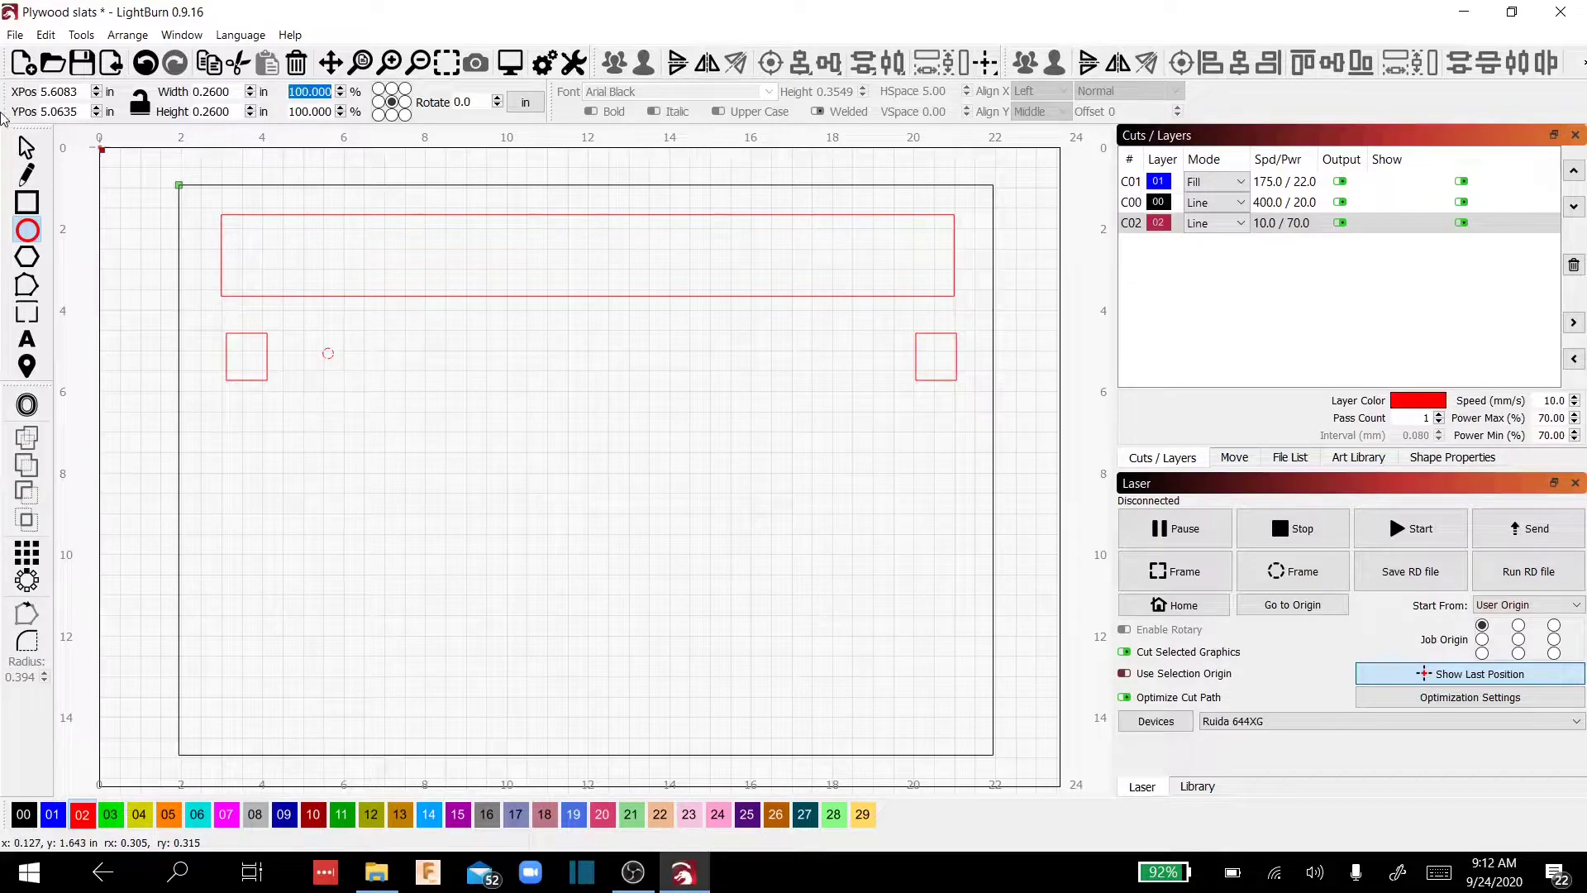
Step: Duplicate the circle and nudge the copy just left of the right small rectangle
{"action": "key", "text": "Escape"}
{"action": "left_click", "coordinate": [327, 353]}
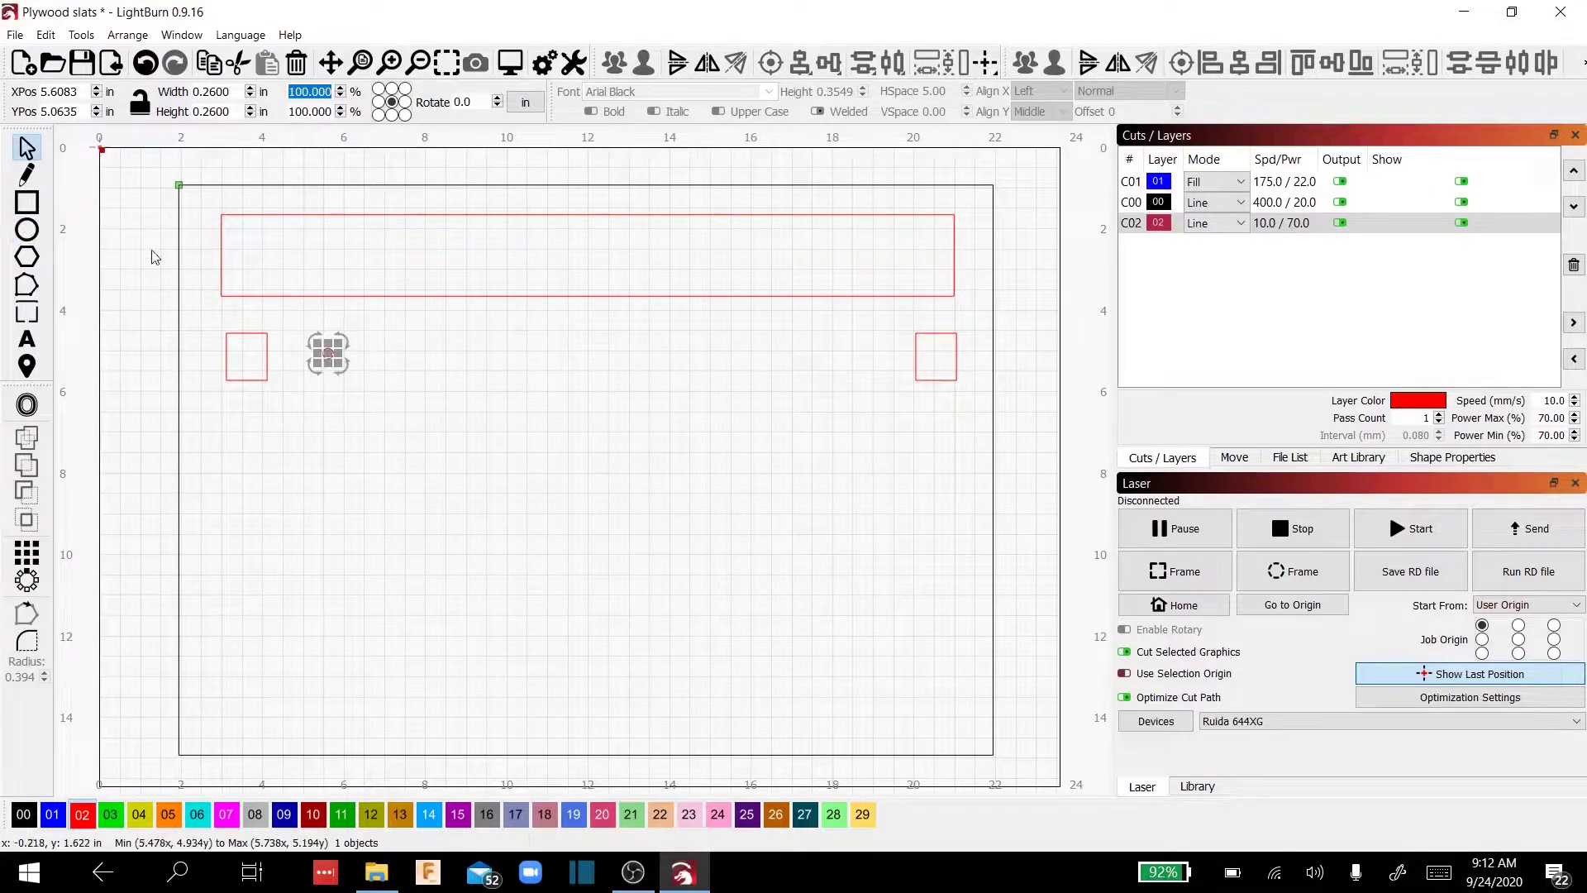
{"action": "right_click", "coordinate": [332, 348]}
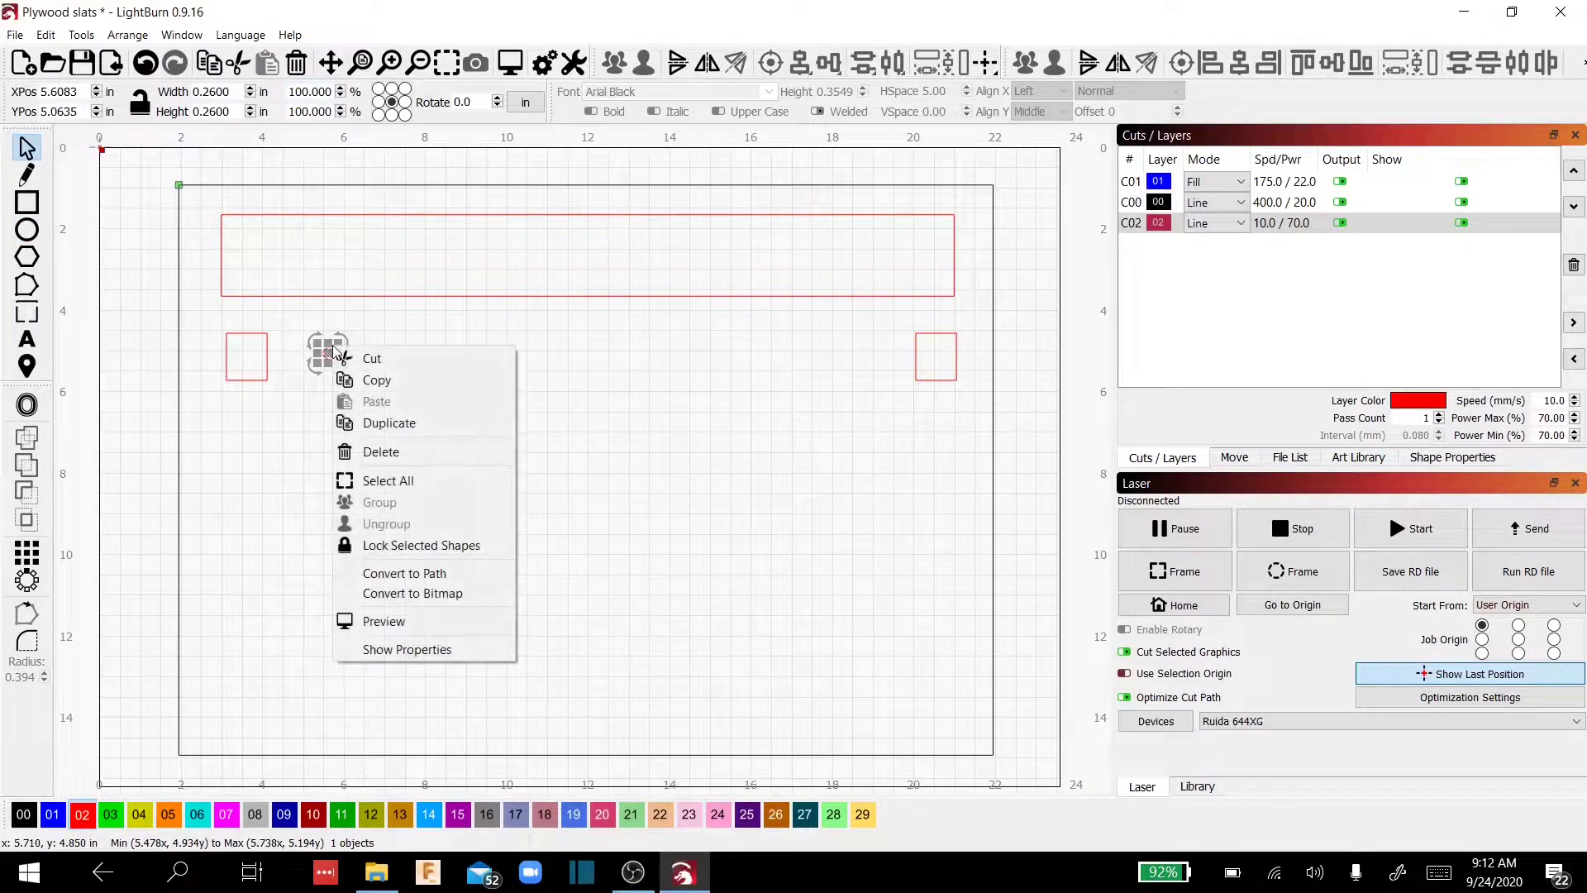
{"action": "left_click", "coordinate": [382, 422]}
{"action": "key", "text": "Right"}
{"action": "key", "text": "Right"}
{"action": "key", "text": "Right"}
{"action": "key", "text": "Right"}
{"action": "key", "text": "Right"}
{"action": "key", "text": "Right"}
{"action": "key", "text": "Right"}
{"action": "key", "text": "Right"}
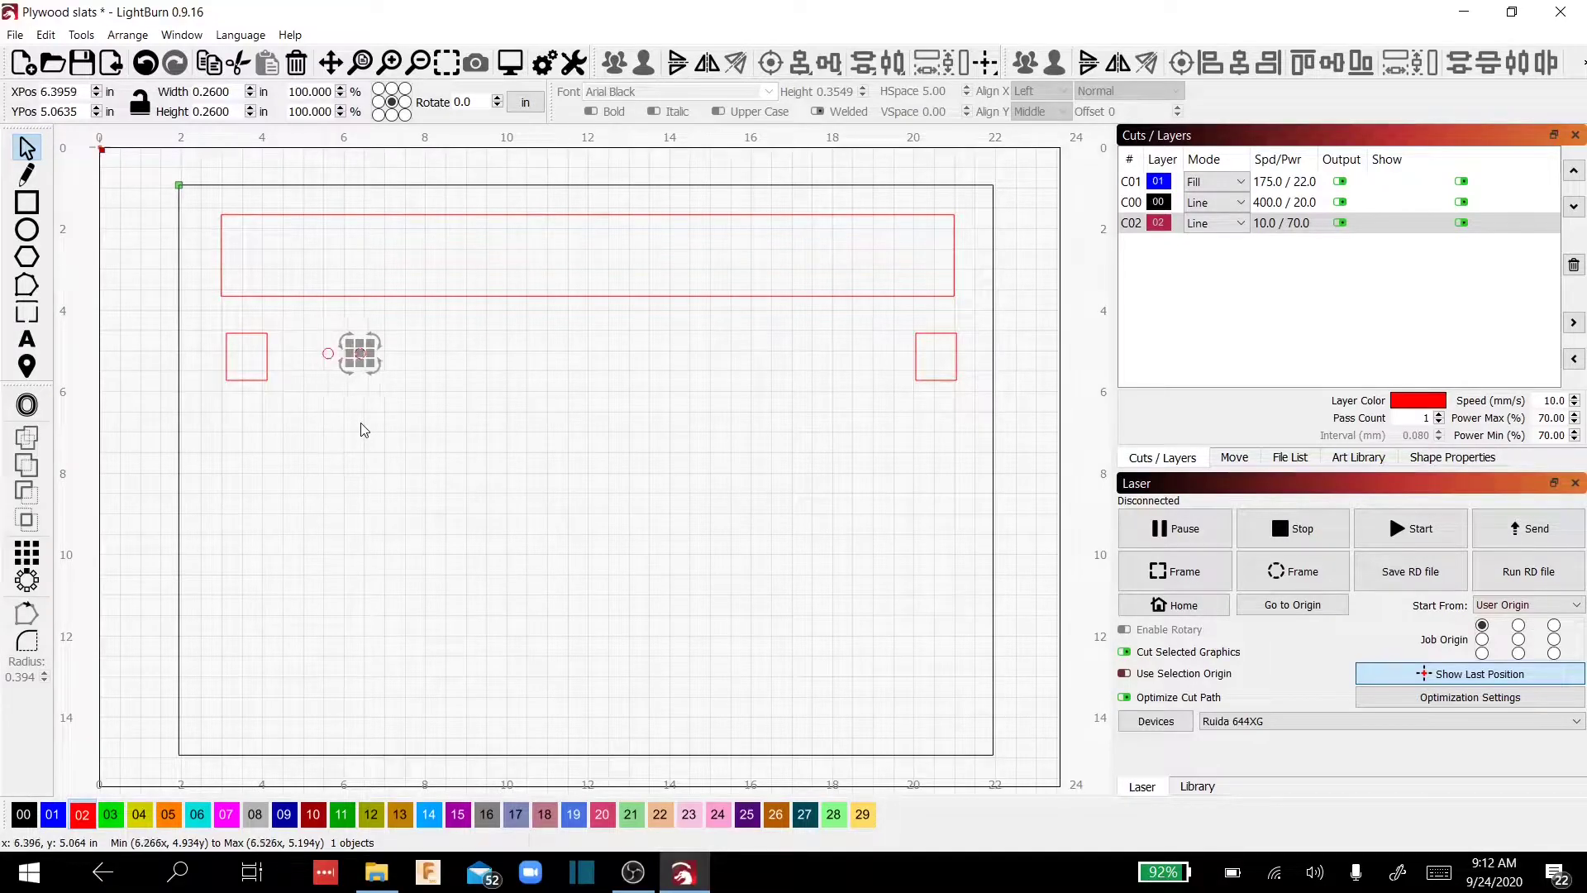
{"action": "key", "text": "Right"}
{"action": "key", "text": "Right"}
{"action": "key", "text": "Right"}
{"action": "key", "text": "Right"}
{"action": "key", "text": "Right"}
{"action": "key", "text": "Right"}
{"action": "key", "text": "Right"}
{"action": "key", "text": "Right"}
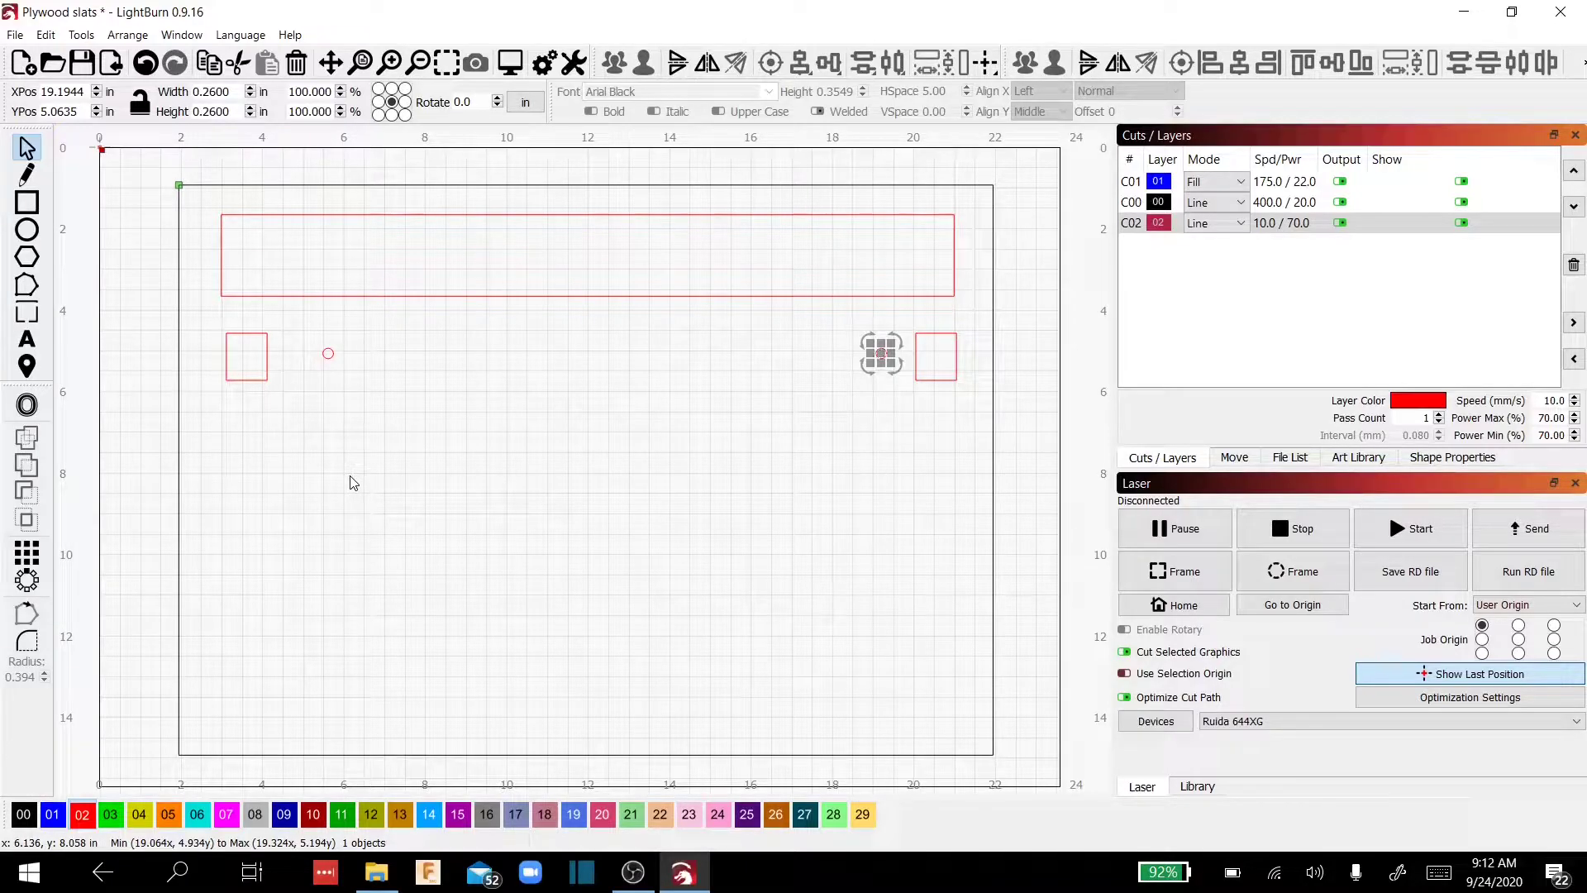
Step: Draw a single horizontal line about 18.8 in long across the sheet below the small shapes
{"action": "key", "text": "ctrl+l"}
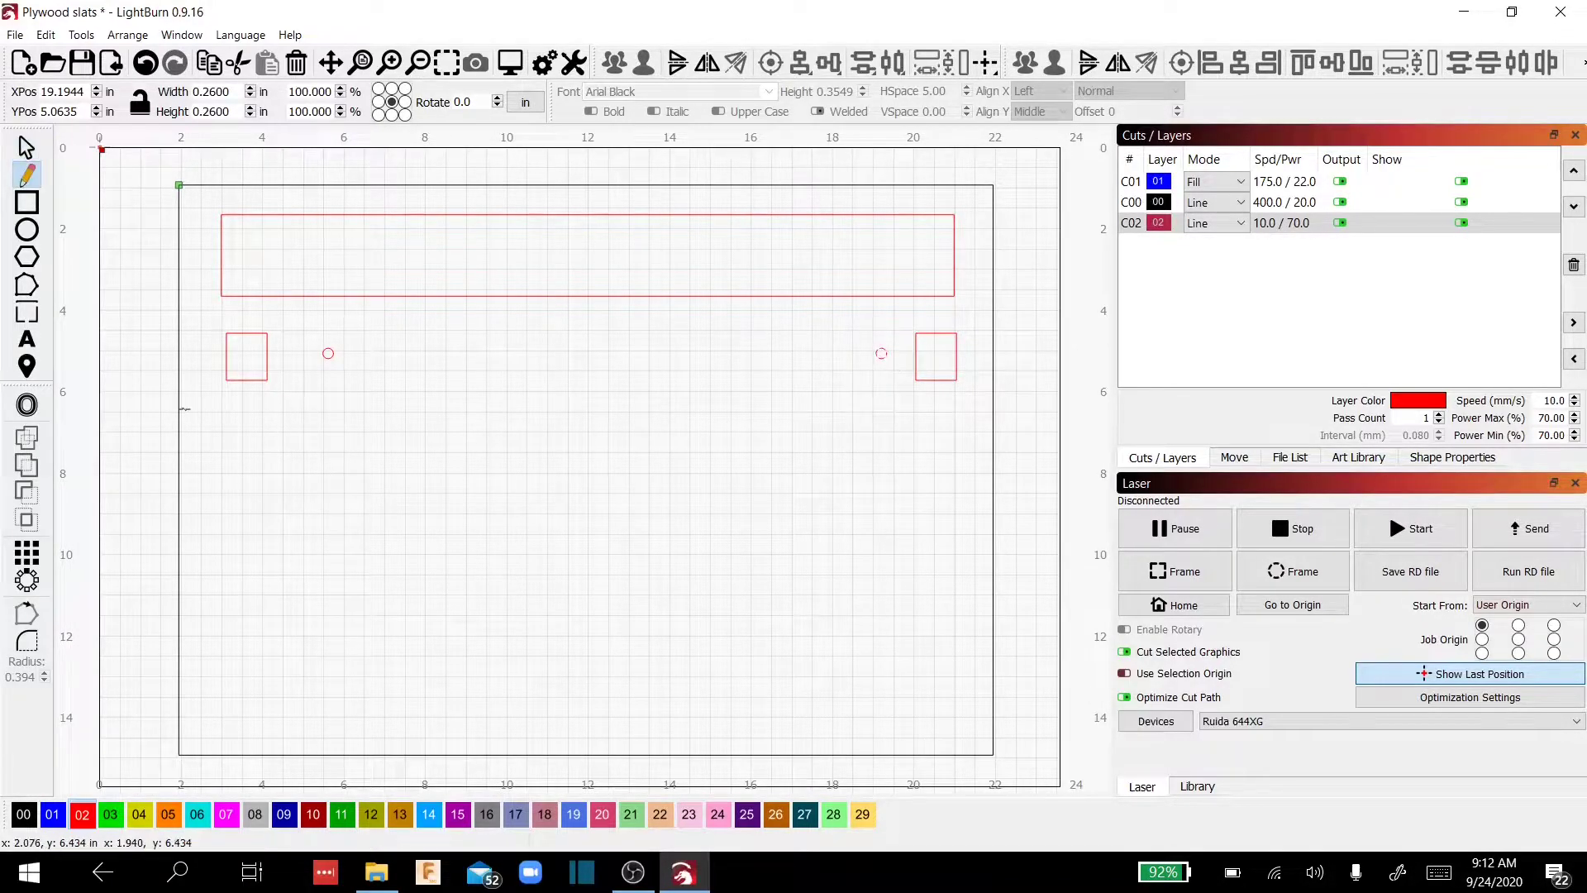
{"action": "left_click", "coordinate": [969, 424]}
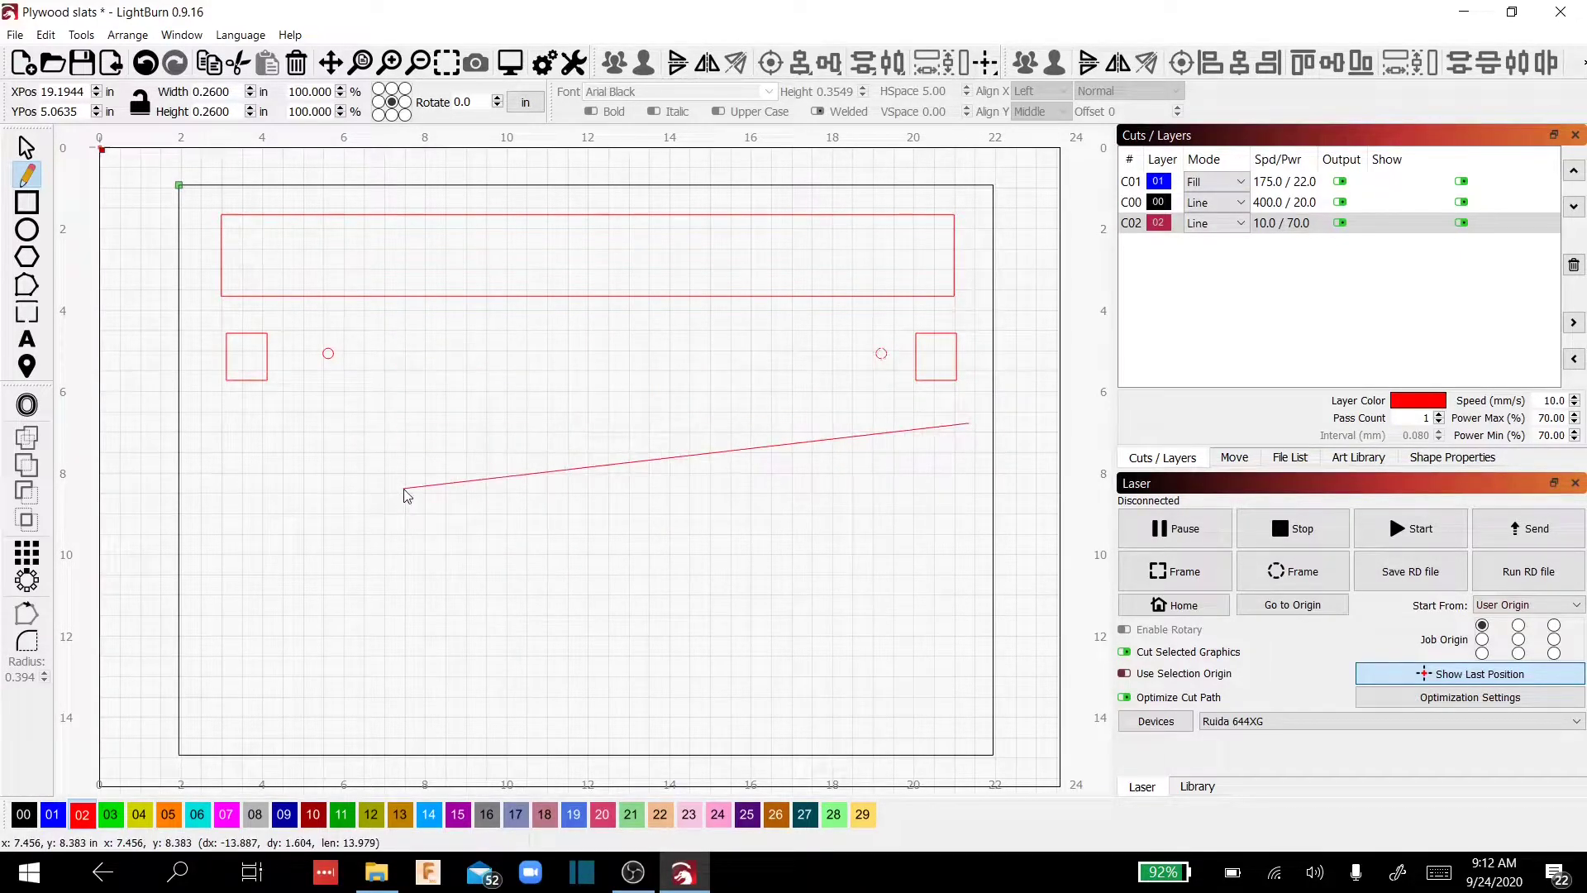
{"action": "left_click", "coordinate": [201, 427]}
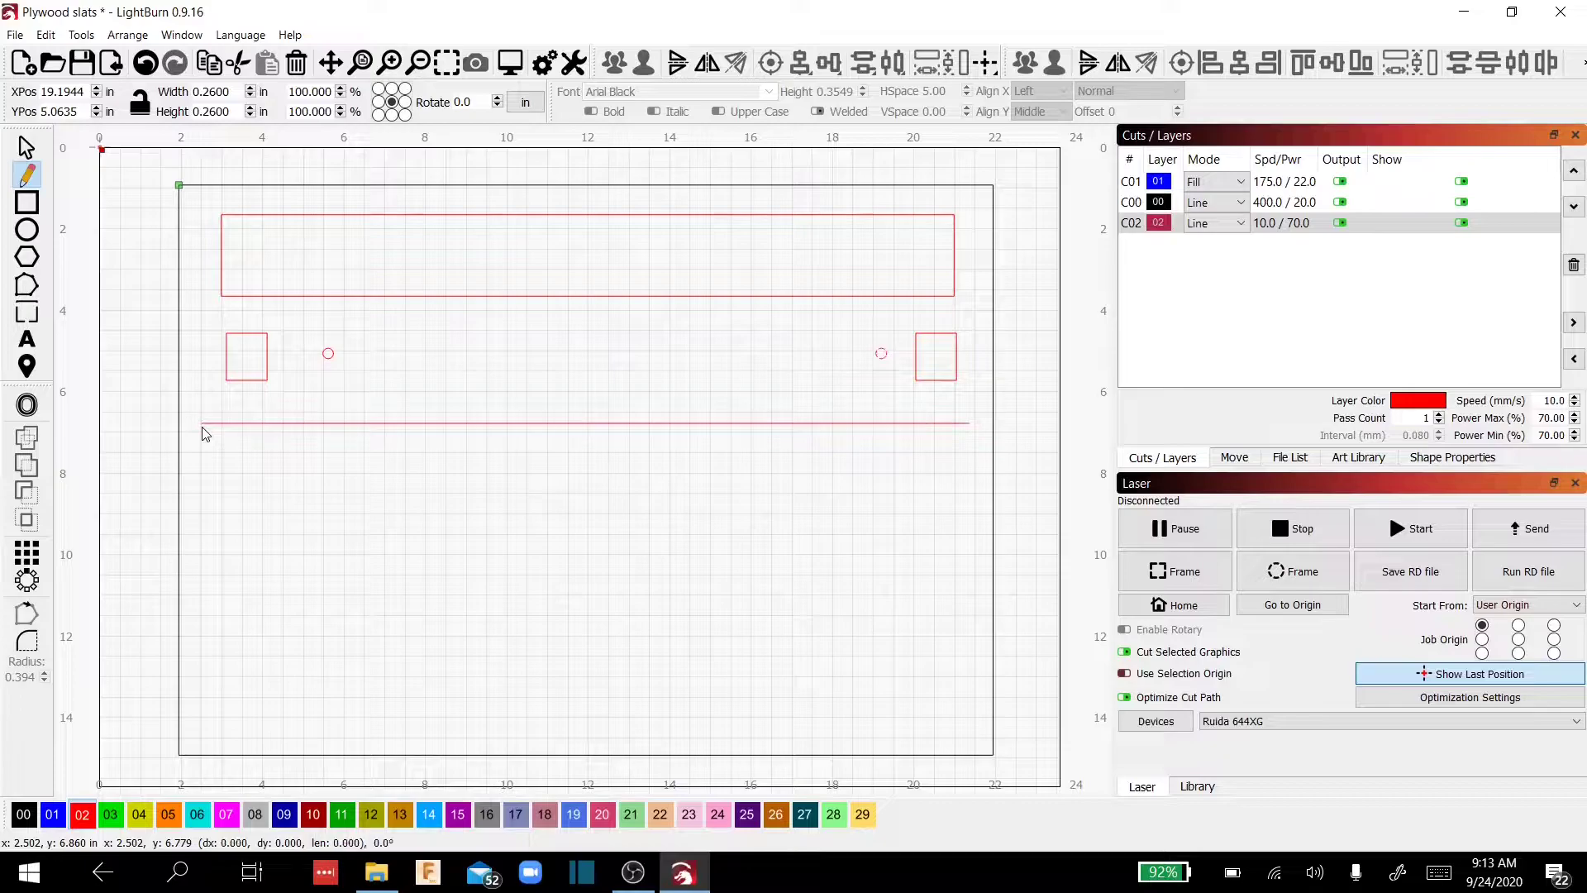
{"action": "left_click", "coordinate": [27, 147]}
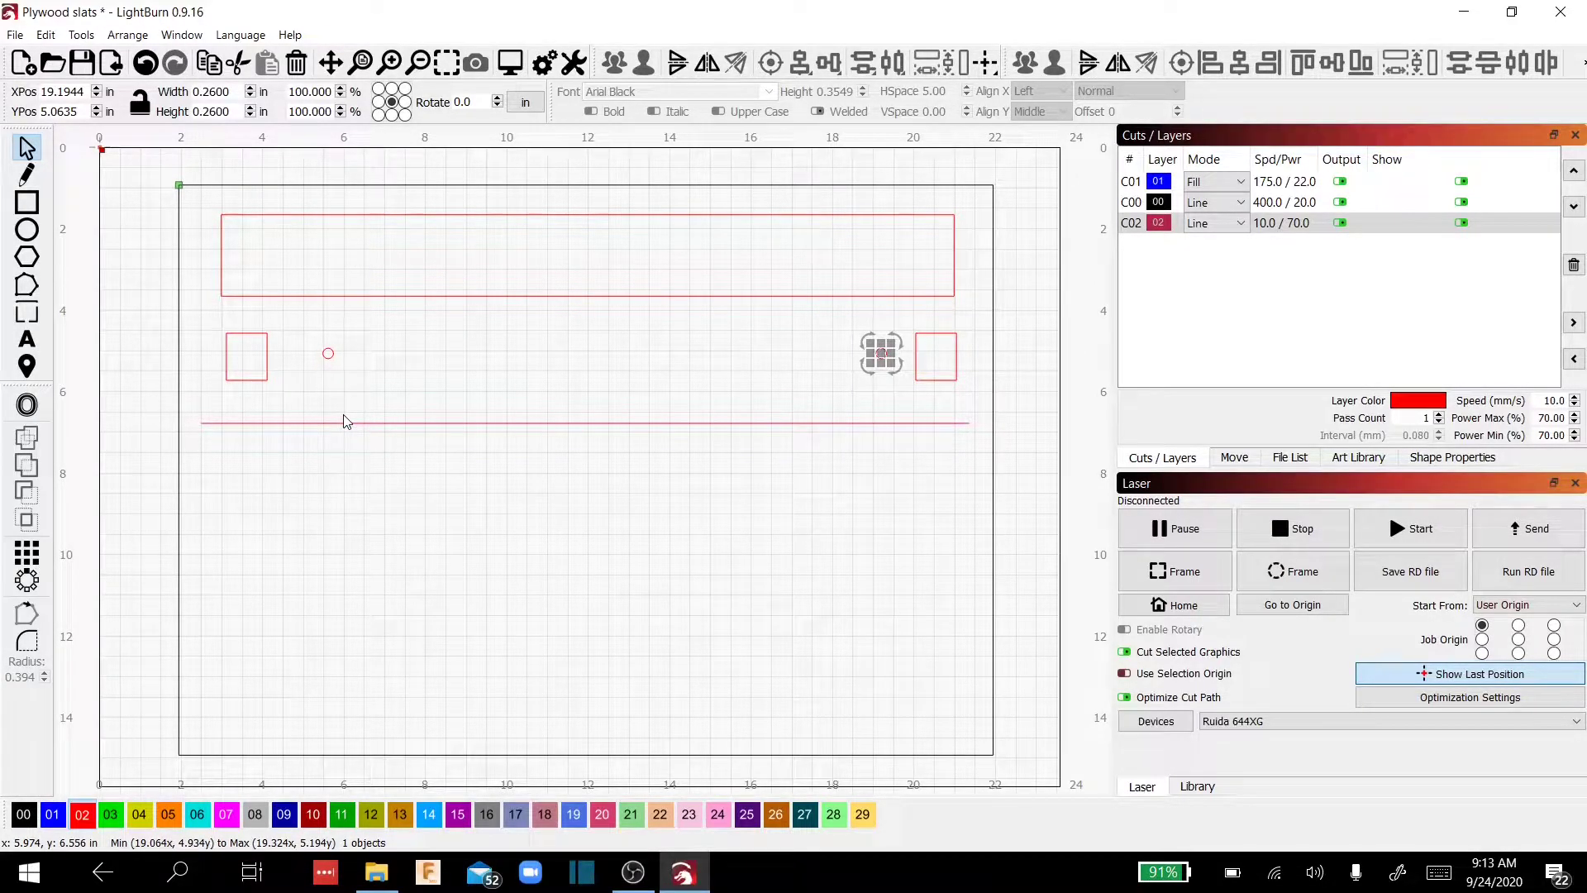
Step: Move the two small squares up into the slat's left and right ends
{"action": "scroll", "coordinate": [245, 336], "scroll_direction": "up", "scroll_amount": 4}
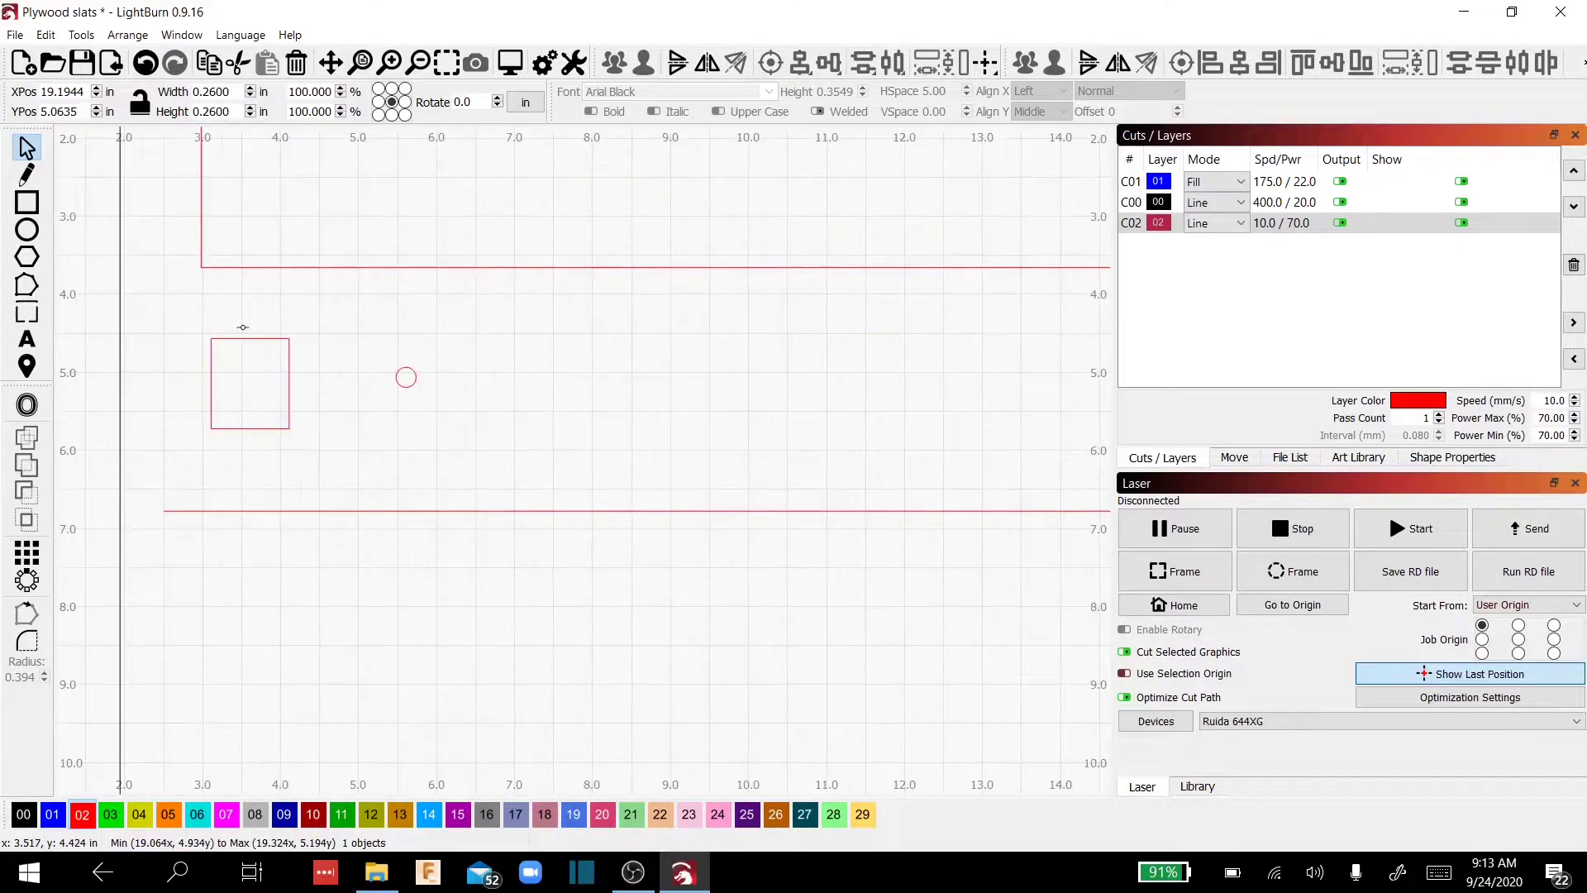
{"action": "scroll", "coordinate": [365, 443], "scroll_direction": "up", "scroll_amount": 3}
{"action": "scroll", "coordinate": [401, 475], "scroll_direction": "down", "scroll_amount": 2}
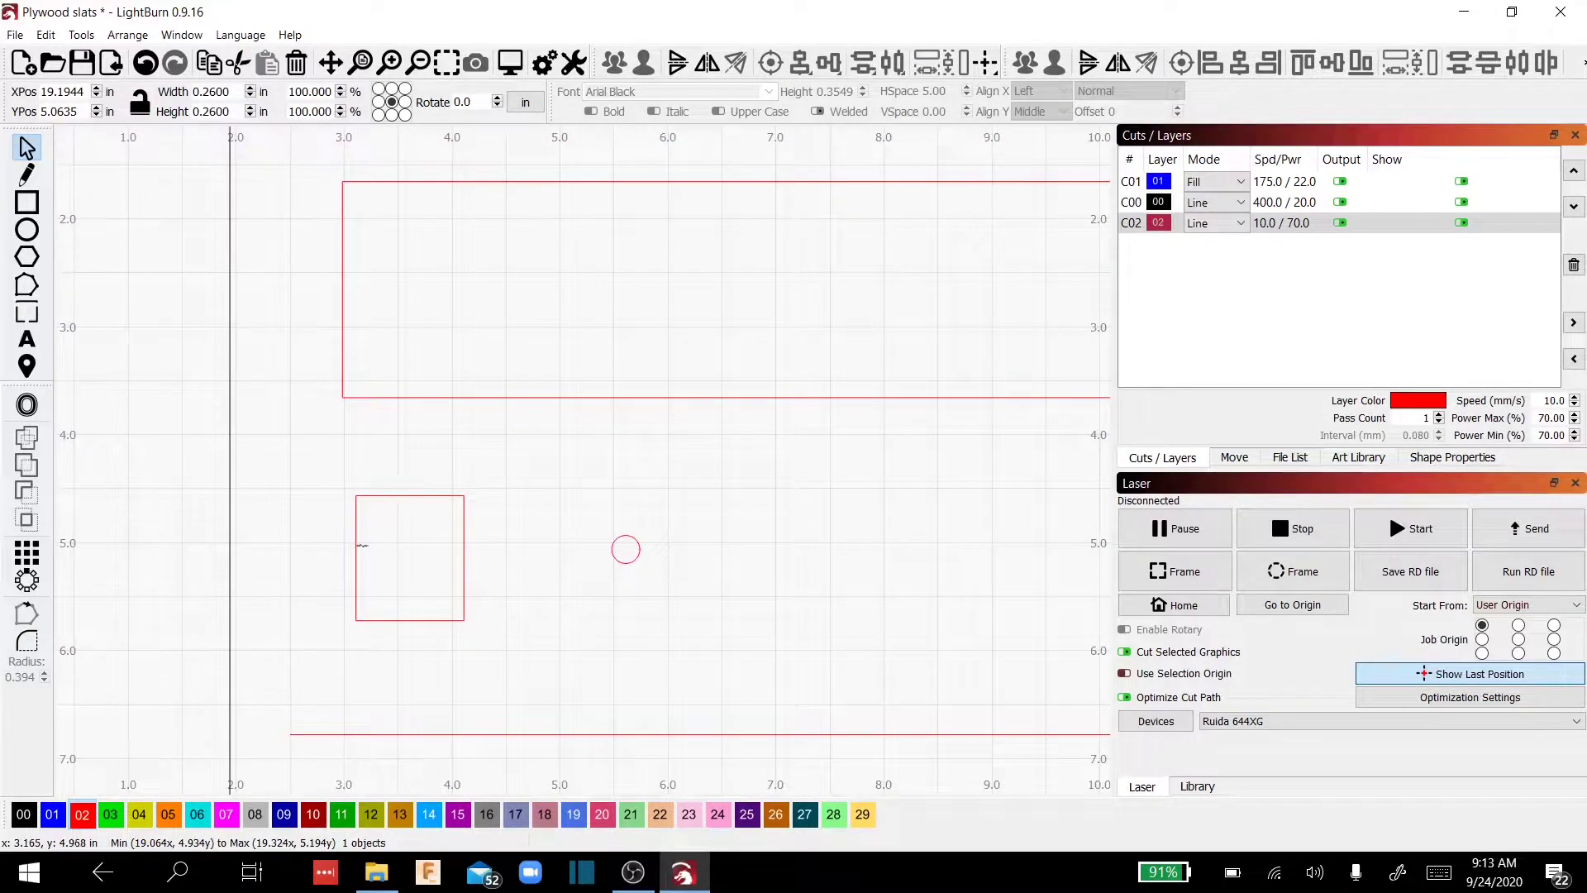
{"action": "left_click", "coordinate": [355, 556]}
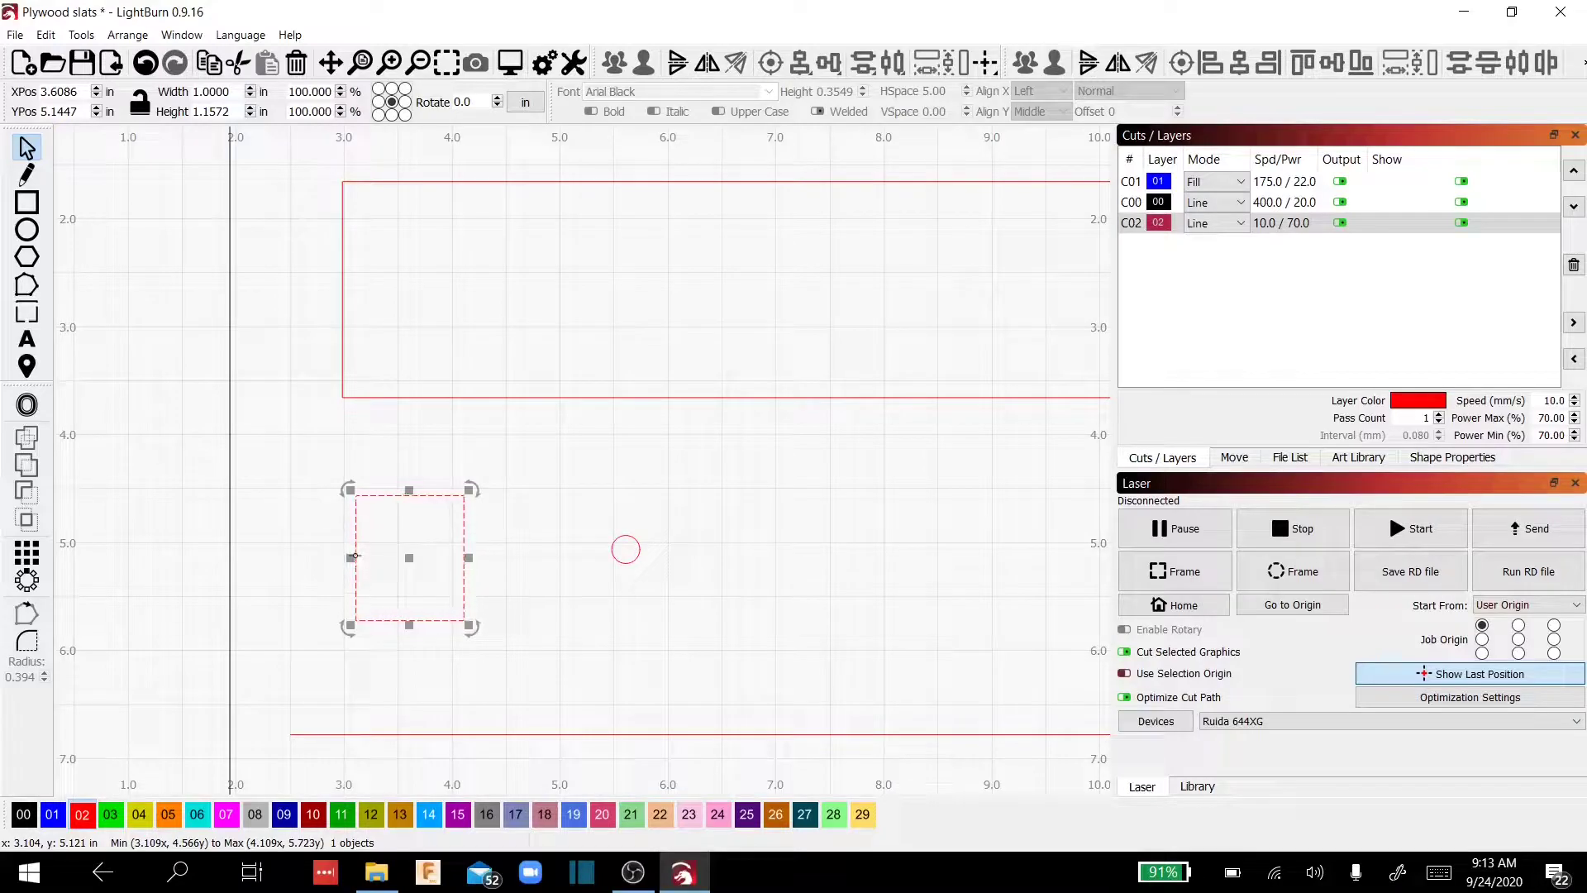
{"action": "left_click_drag", "start_coordinate": [355, 584], "coordinate": [344, 313]}
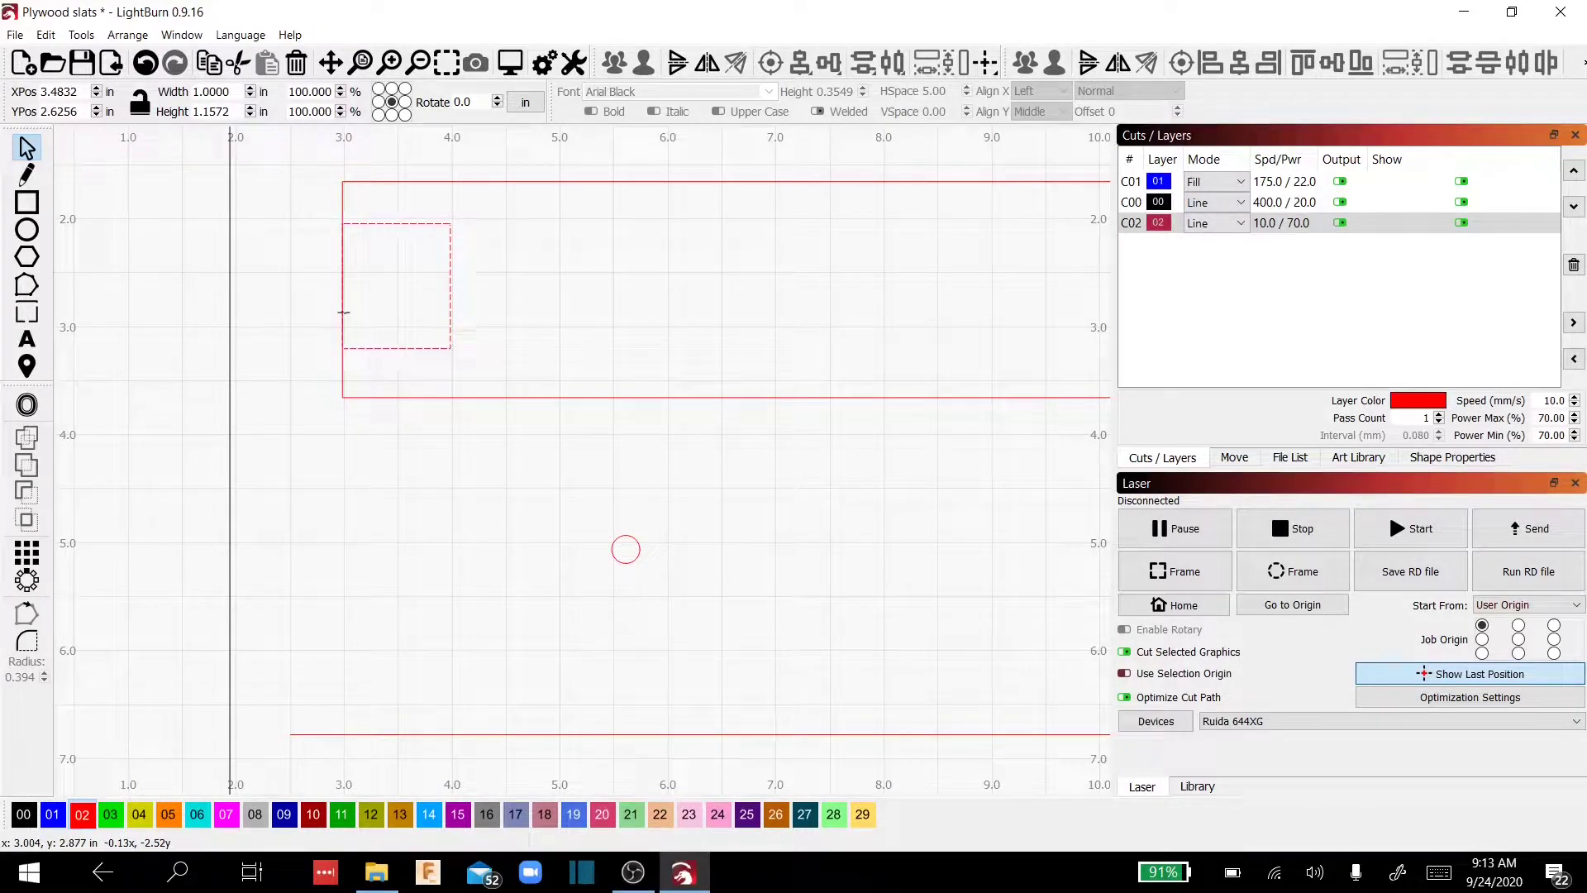
{"action": "left_click_drag", "start_coordinate": [343, 313], "coordinate": [343, 312]}
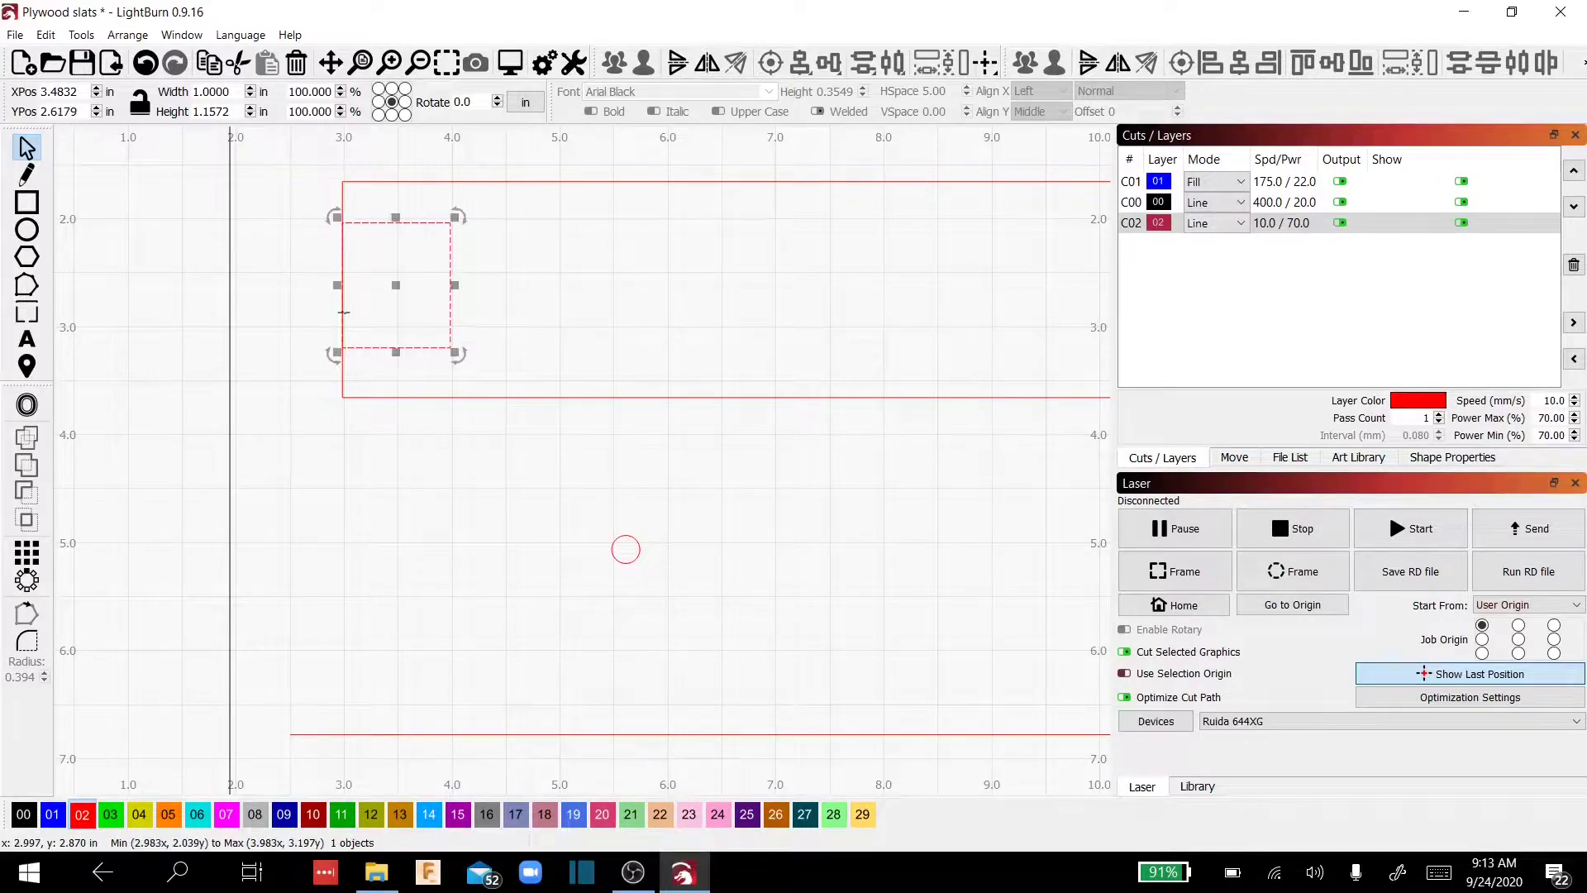
{"action": "left_click_drag", "start_coordinate": [950, 432], "coordinate": [395, 440]}
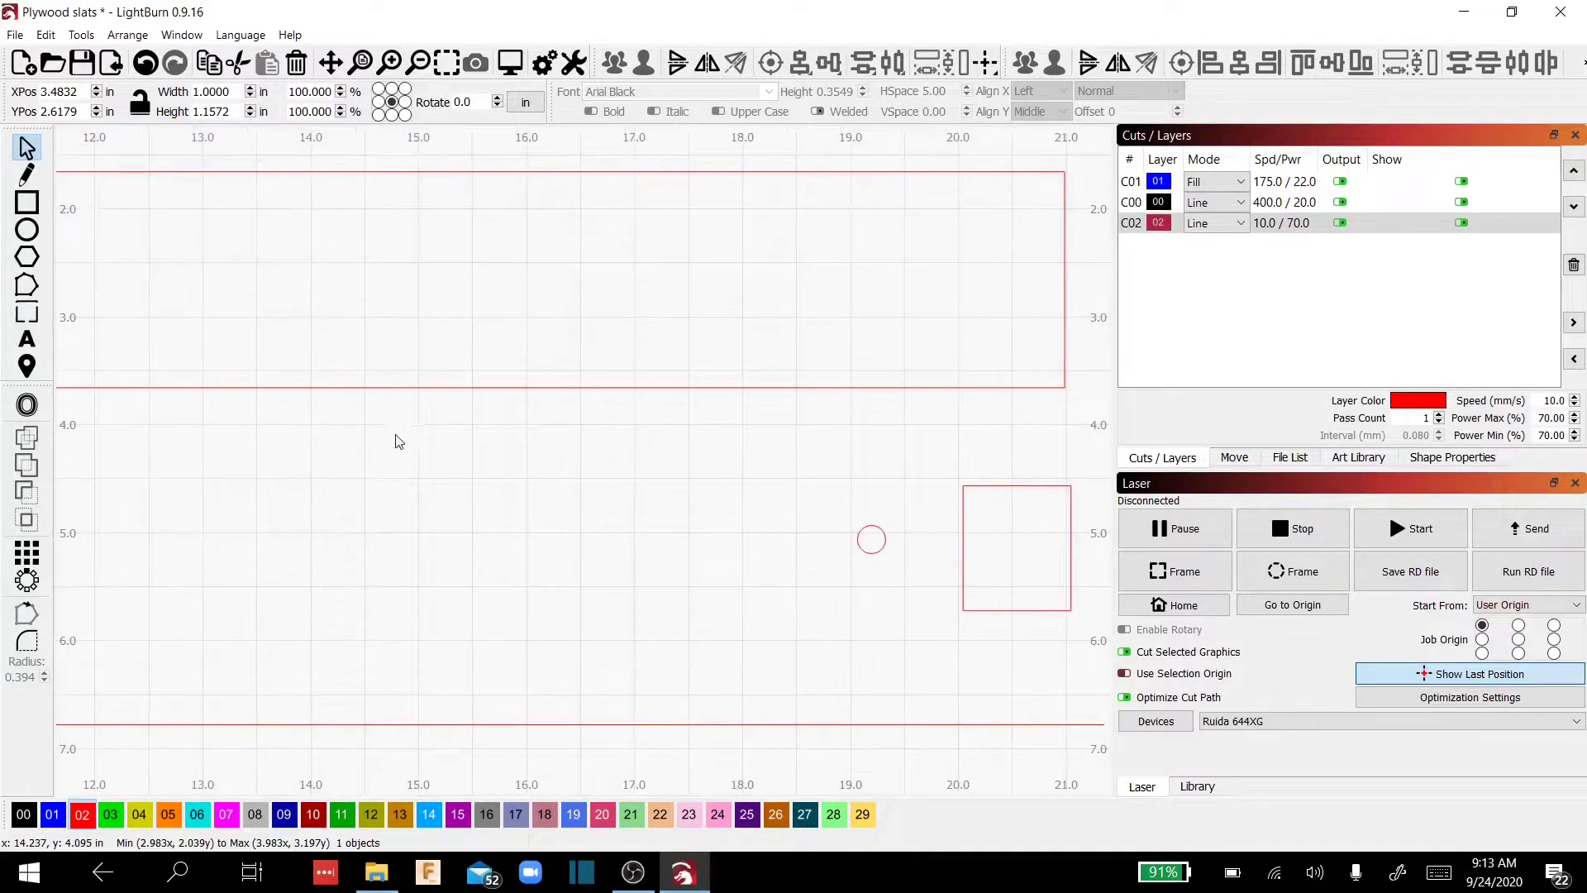
{"action": "left_click", "coordinate": [1069, 551]}
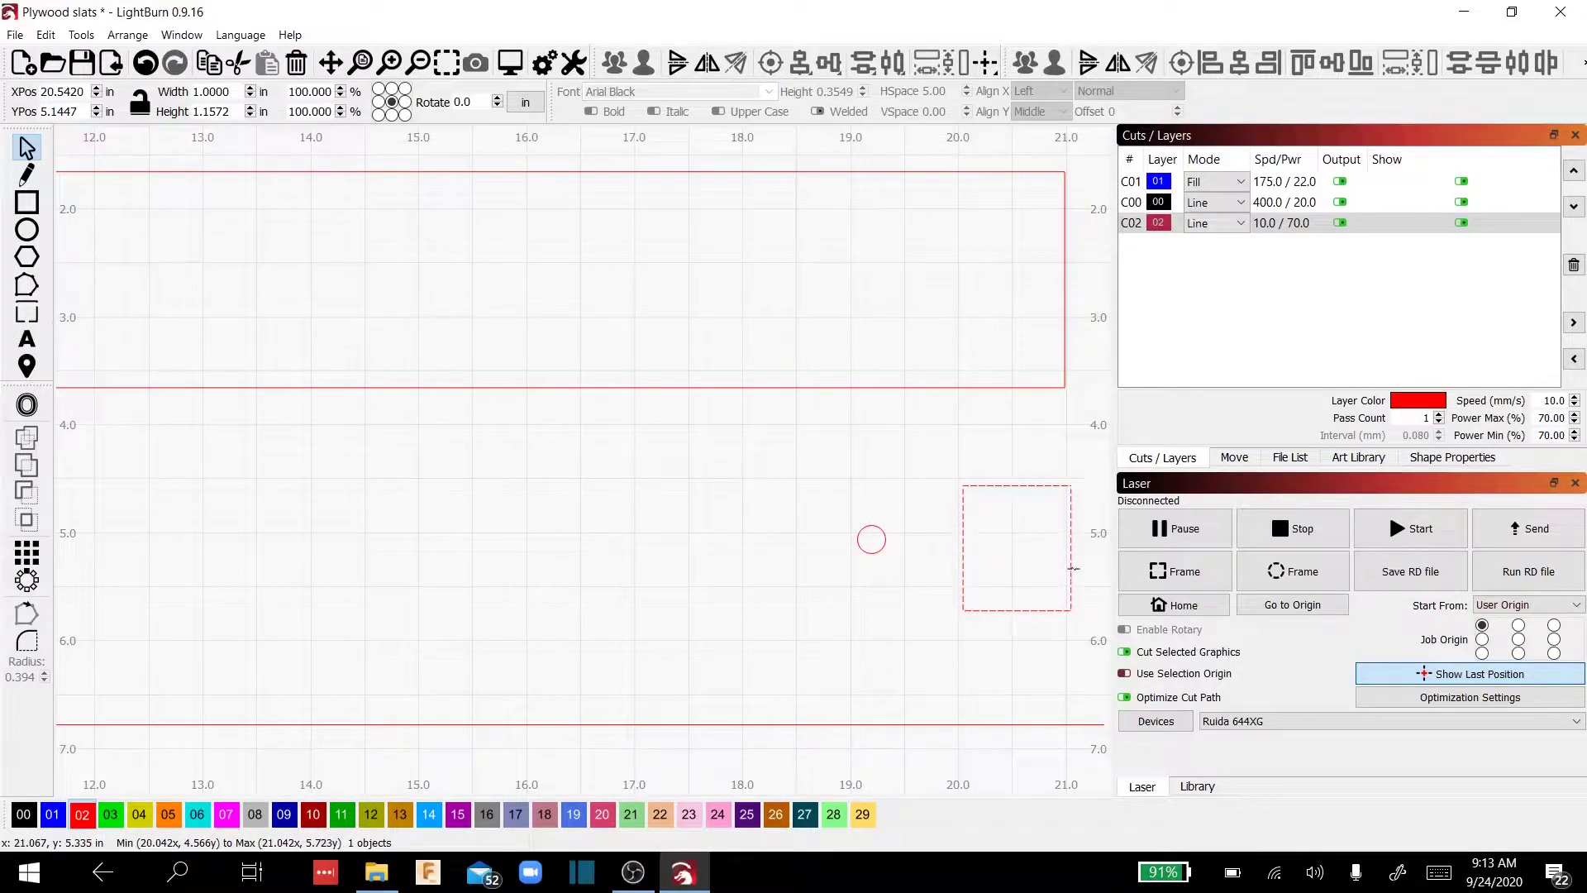
{"action": "left_click_drag", "start_coordinate": [1071, 570], "coordinate": [1073, 397]}
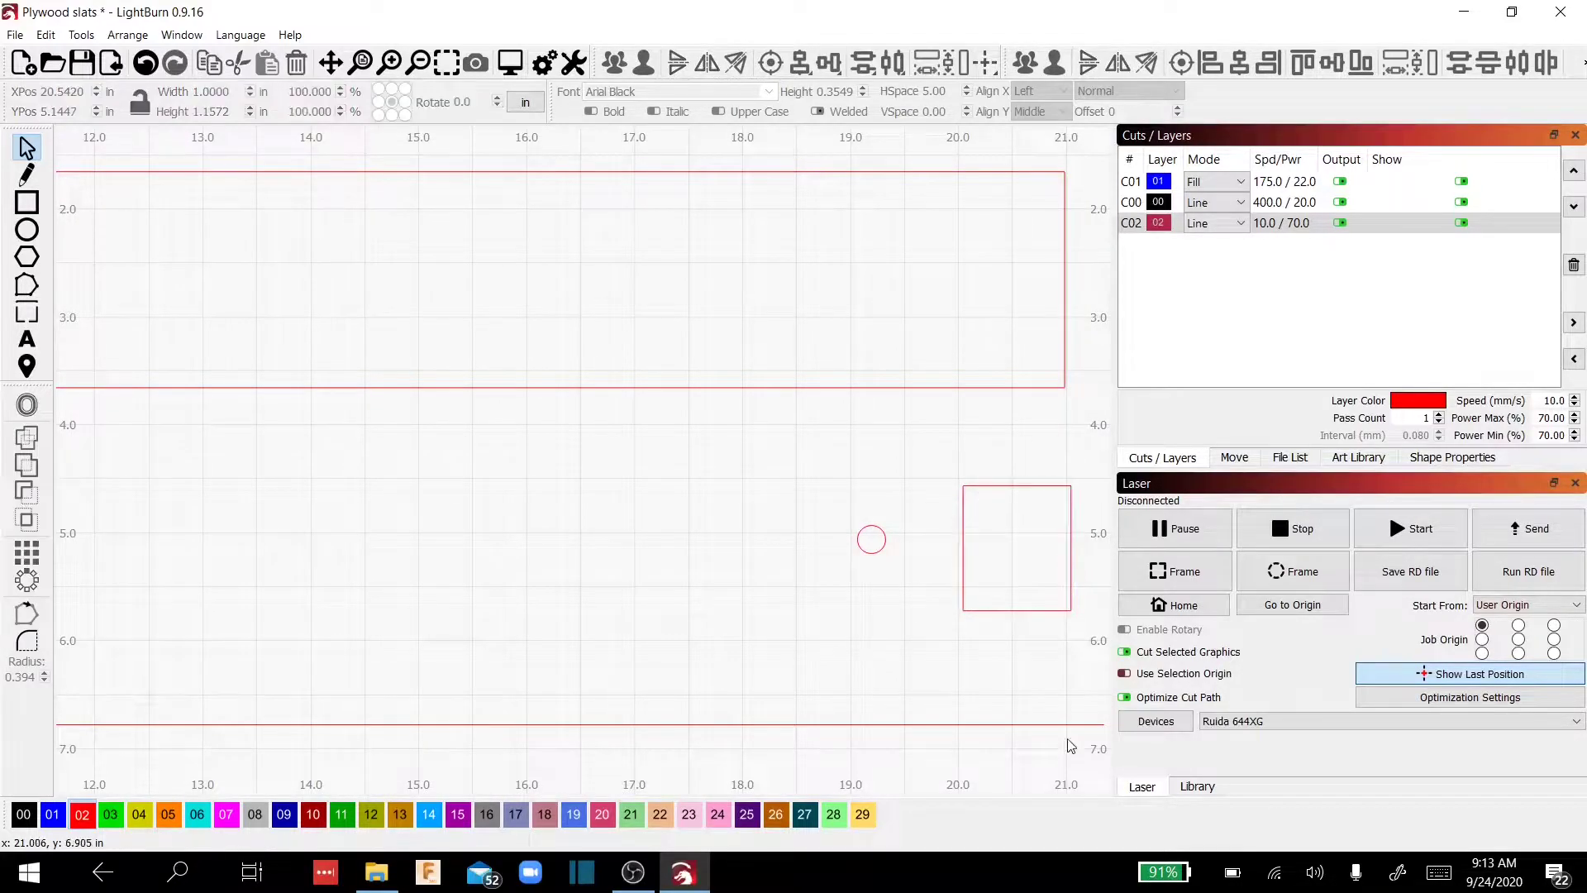
{"action": "left_click", "coordinate": [1071, 584]}
{"action": "left_click_drag", "start_coordinate": [1071, 585], "coordinate": [1069, 308]}
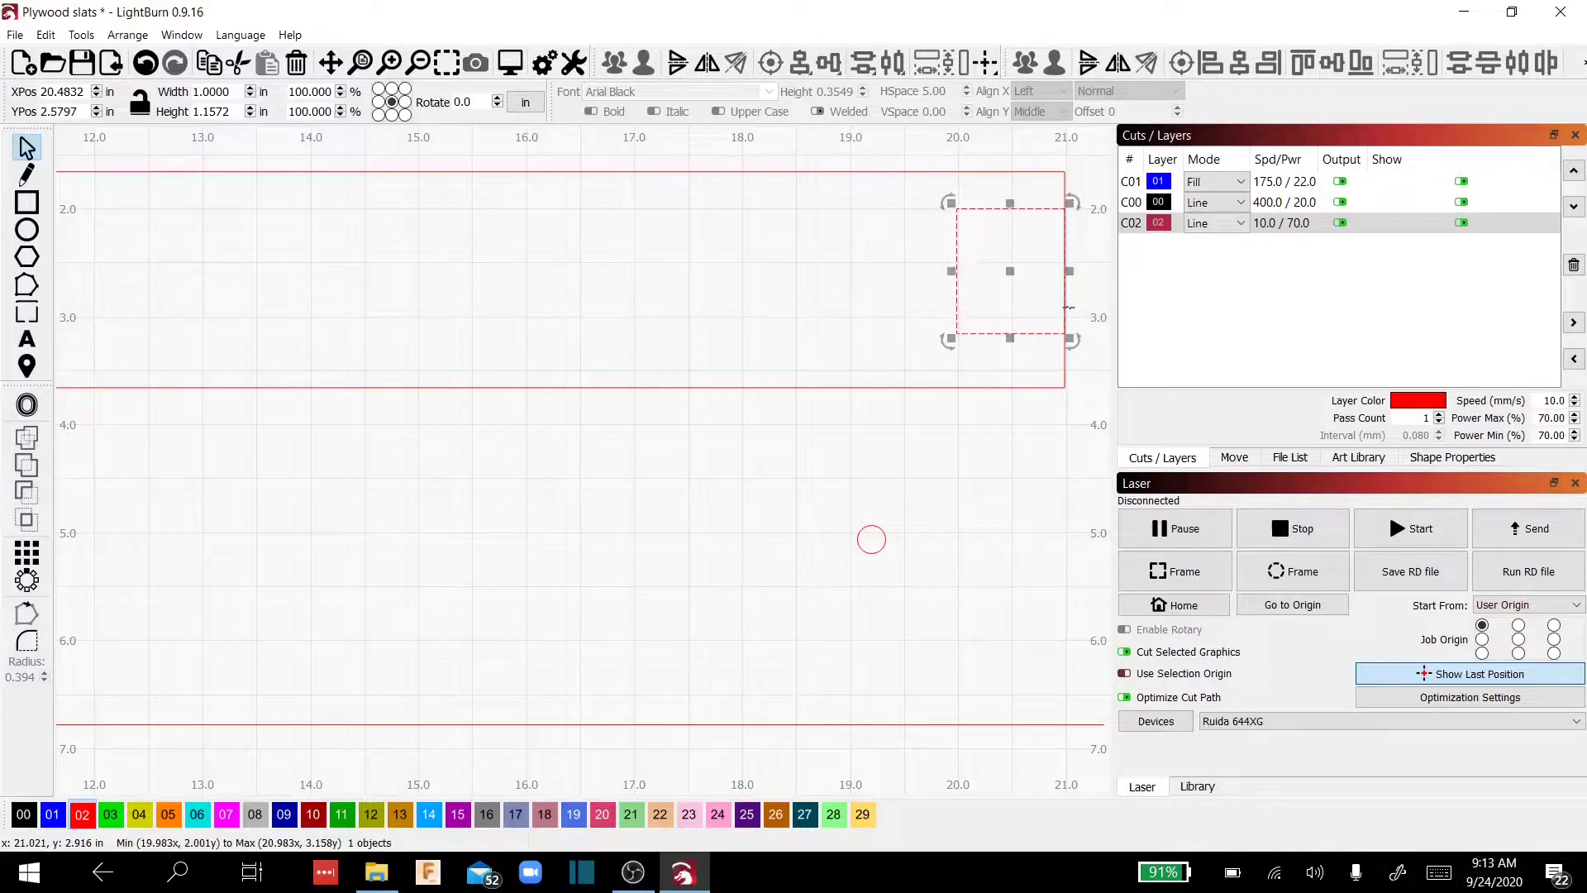
{"action": "key", "text": "Escape"}
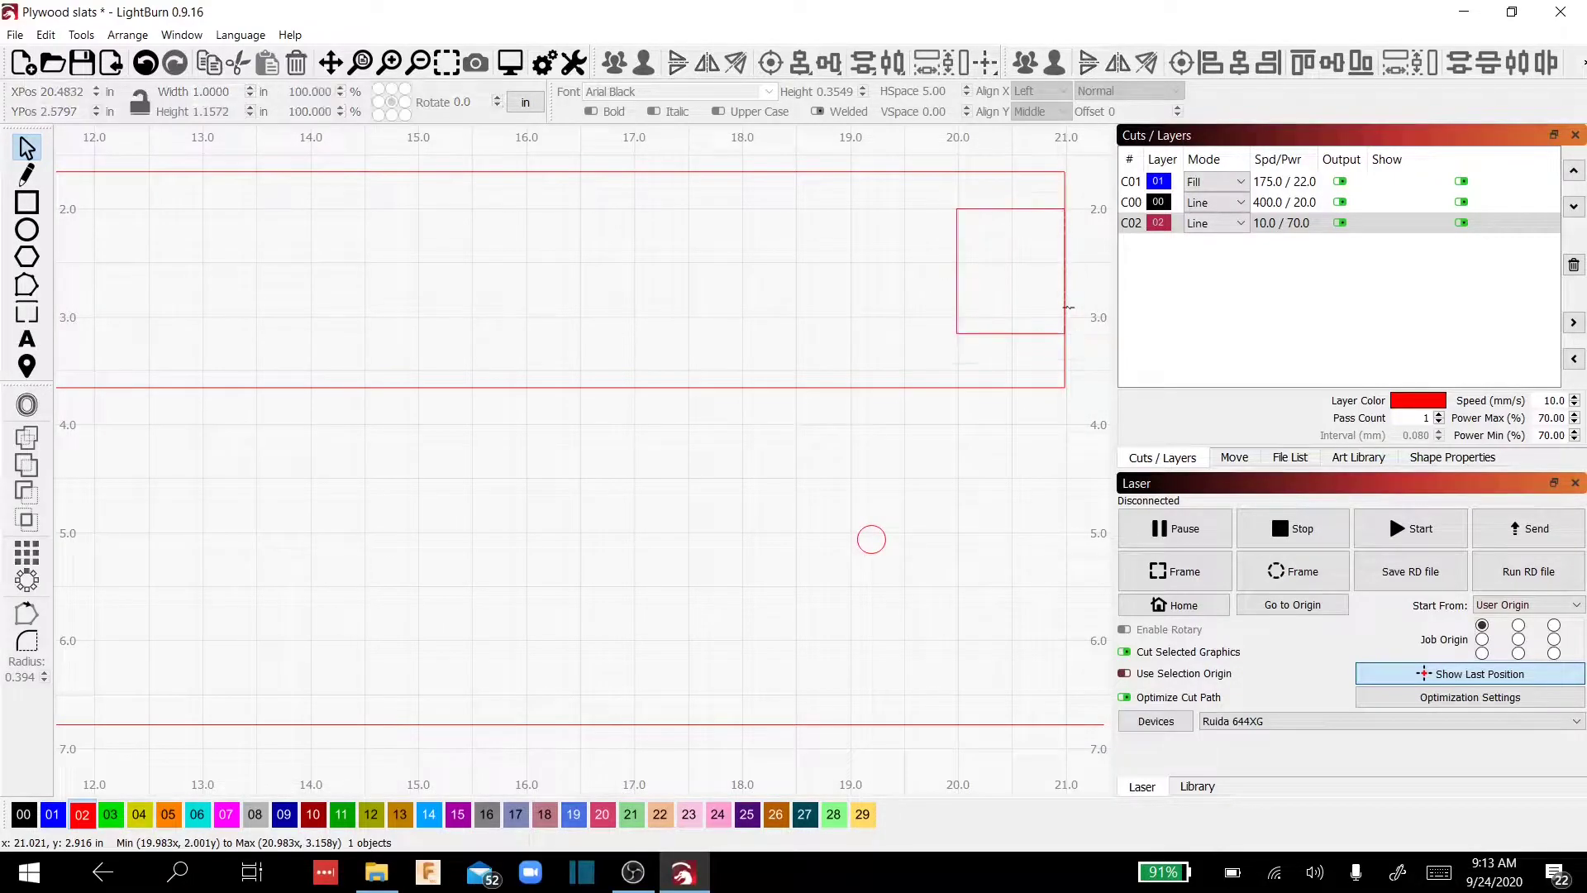
Step: Drag the long red line up through the slat's middle, to Y 2.58 in
{"action": "scroll", "coordinate": [673, 521], "scroll_direction": "down", "scroll_amount": 2}
{"action": "left_click", "coordinate": [610, 666]}
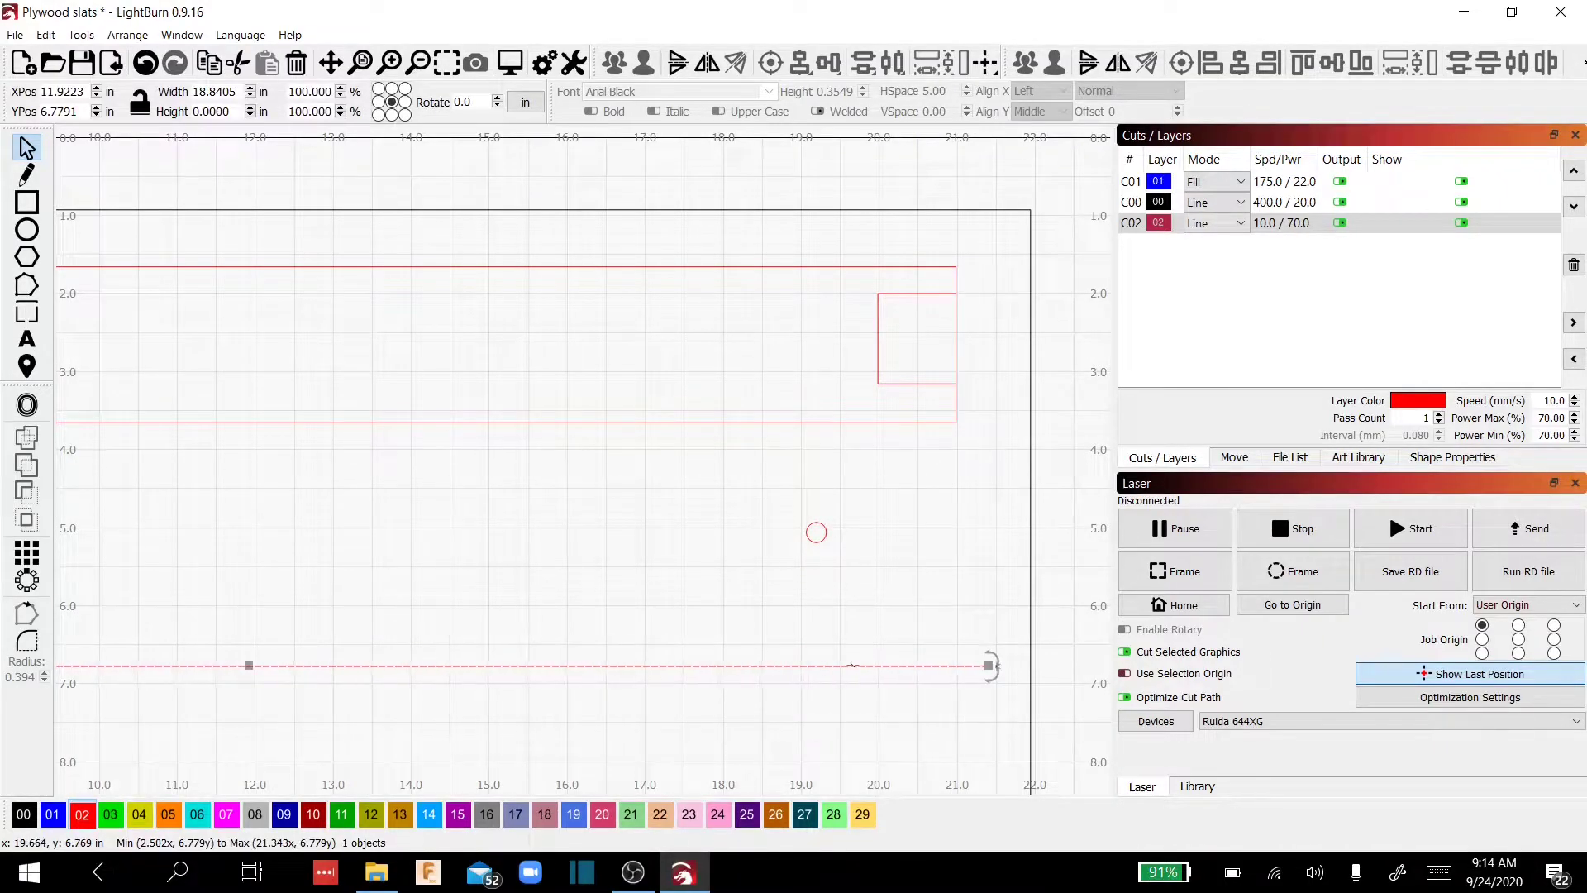
{"action": "left_click_drag", "start_coordinate": [852, 666], "coordinate": [953, 338]}
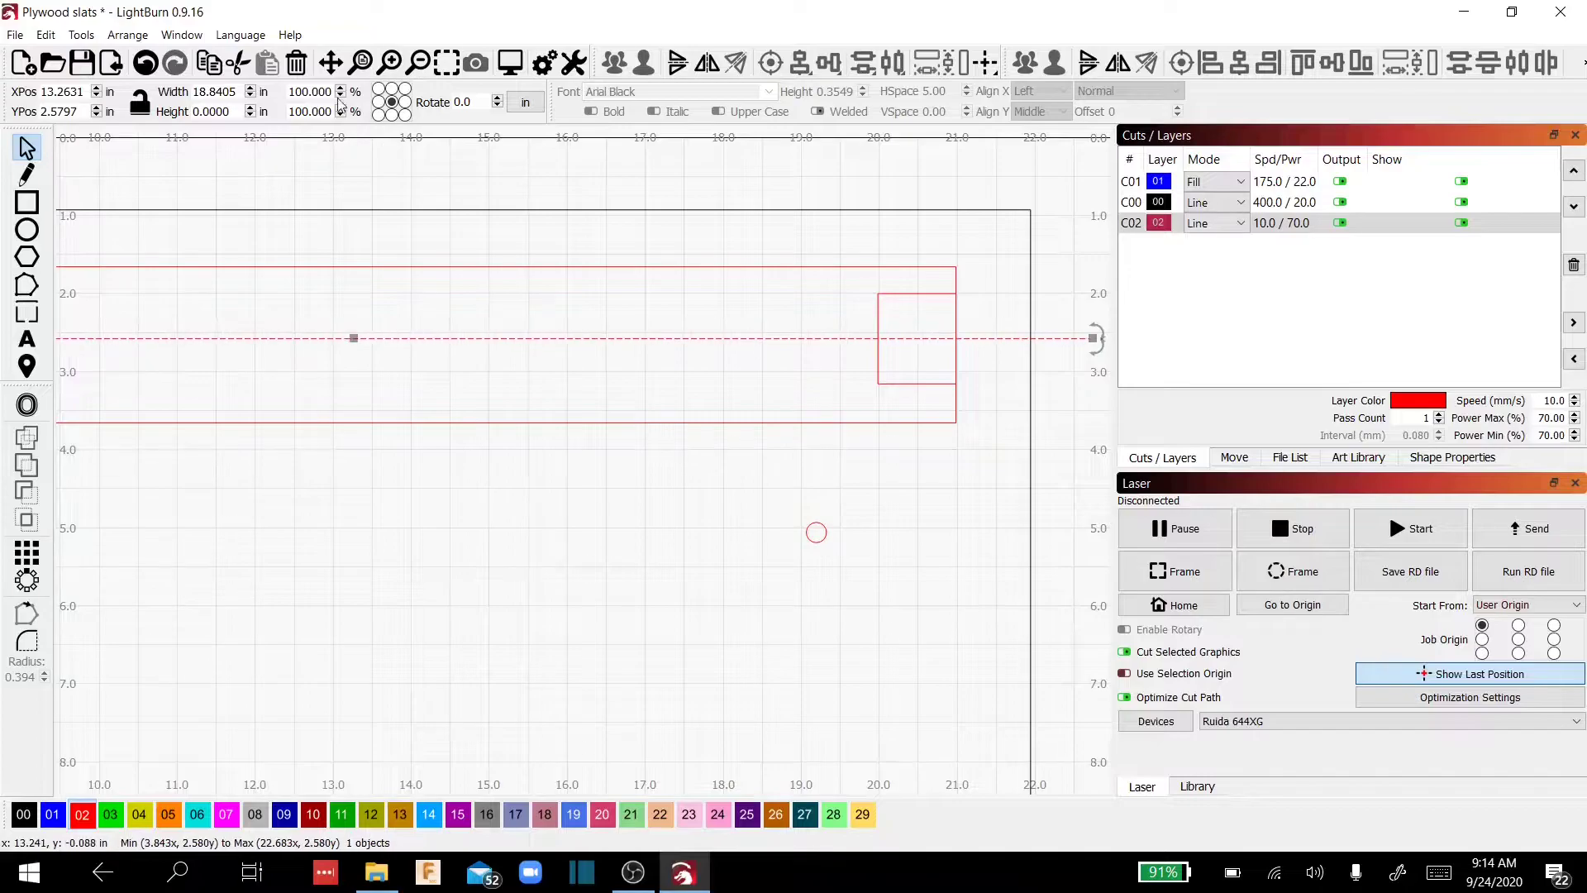
{"action": "left_click", "coordinate": [544, 64]}
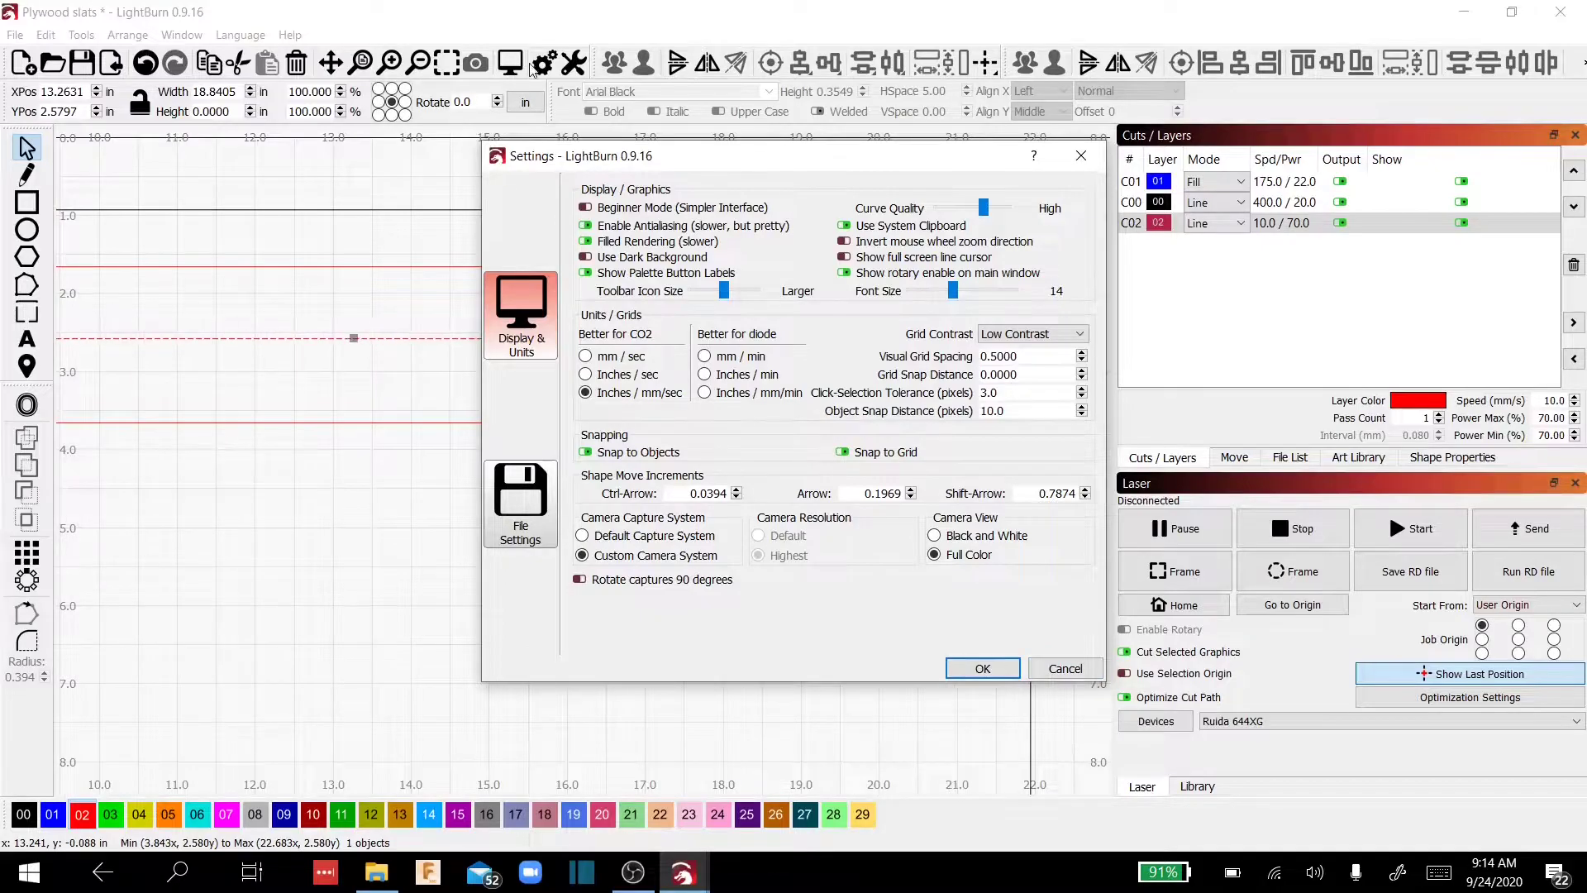
{"action": "left_click", "coordinate": [995, 675]}
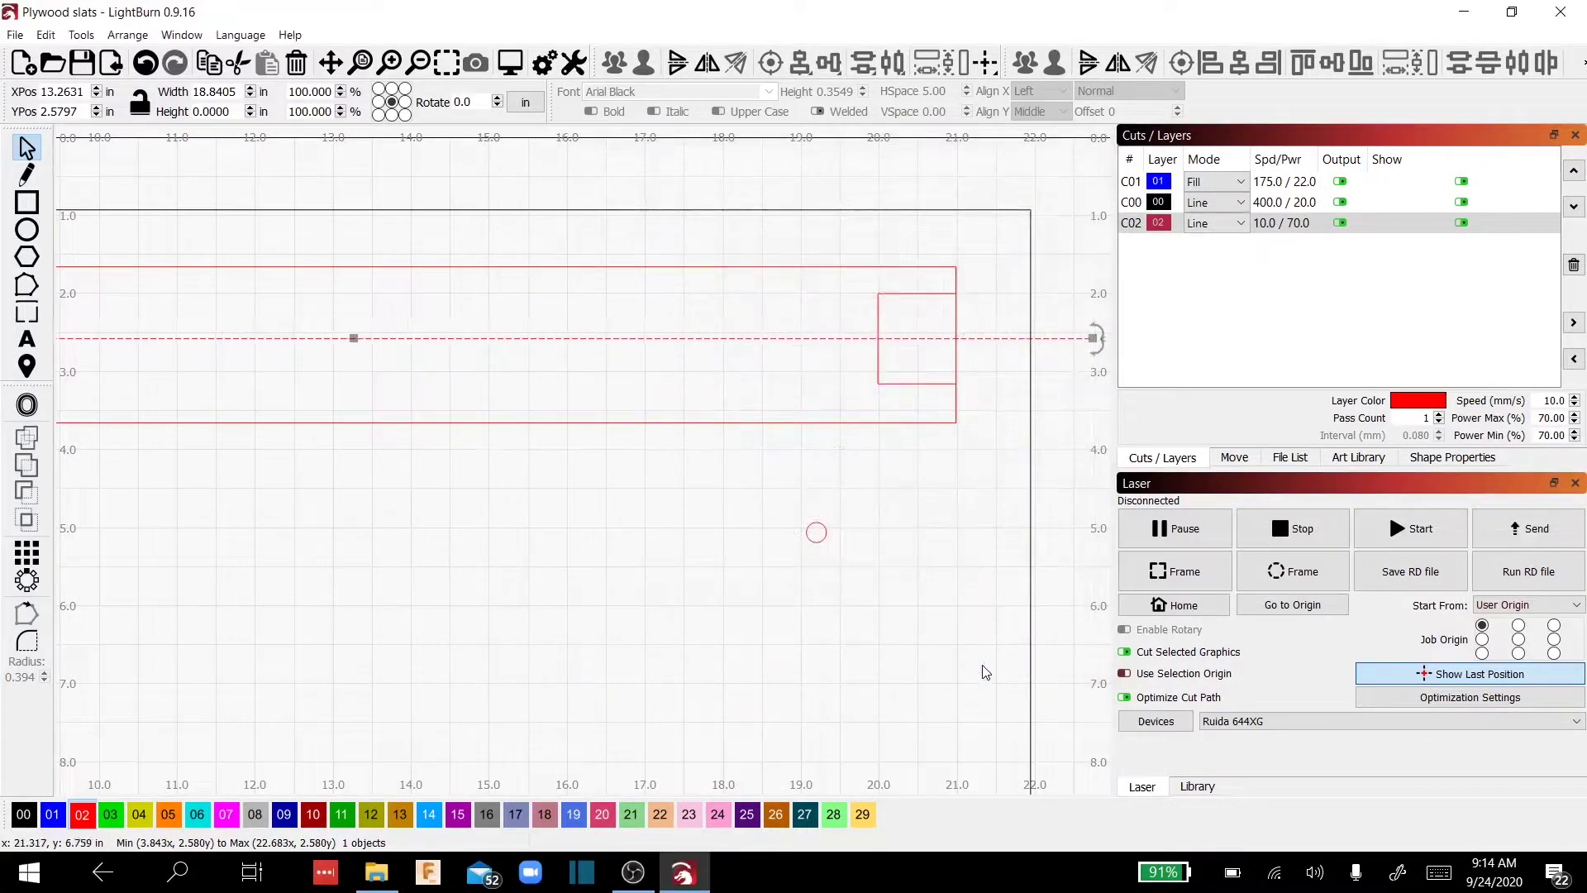
Step: Move the first bolt-hole circle up onto the centre line at the slat's right end
{"action": "left_click", "coordinate": [818, 536]}
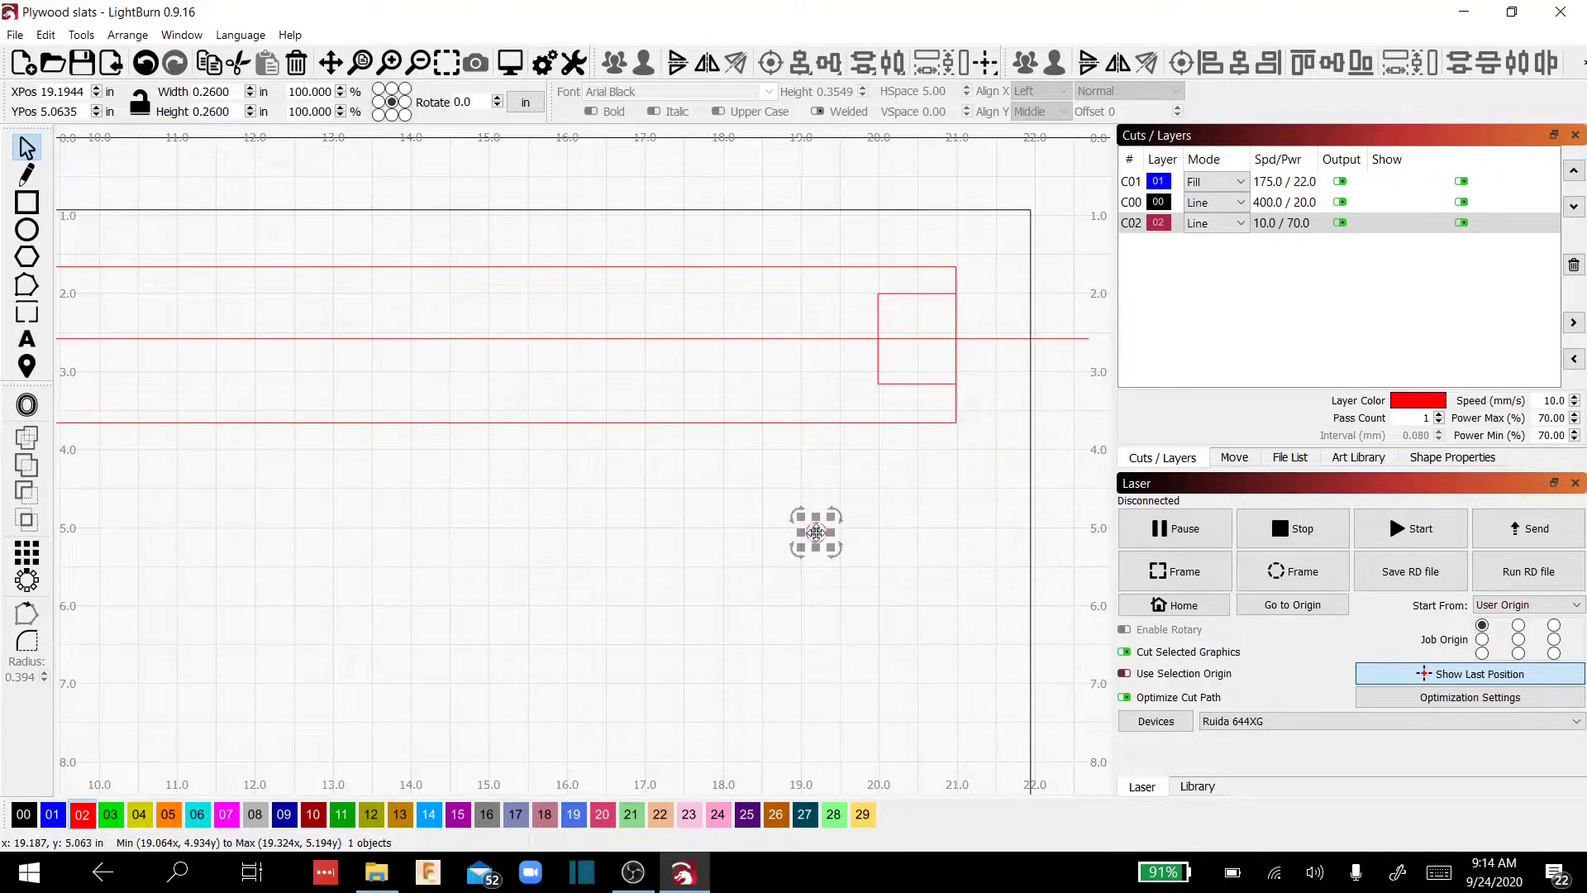
{"action": "left_click_drag", "start_coordinate": [819, 535], "coordinate": [881, 339]}
{"action": "scroll", "coordinate": [882, 339], "scroll_direction": "up", "scroll_amount": 7}
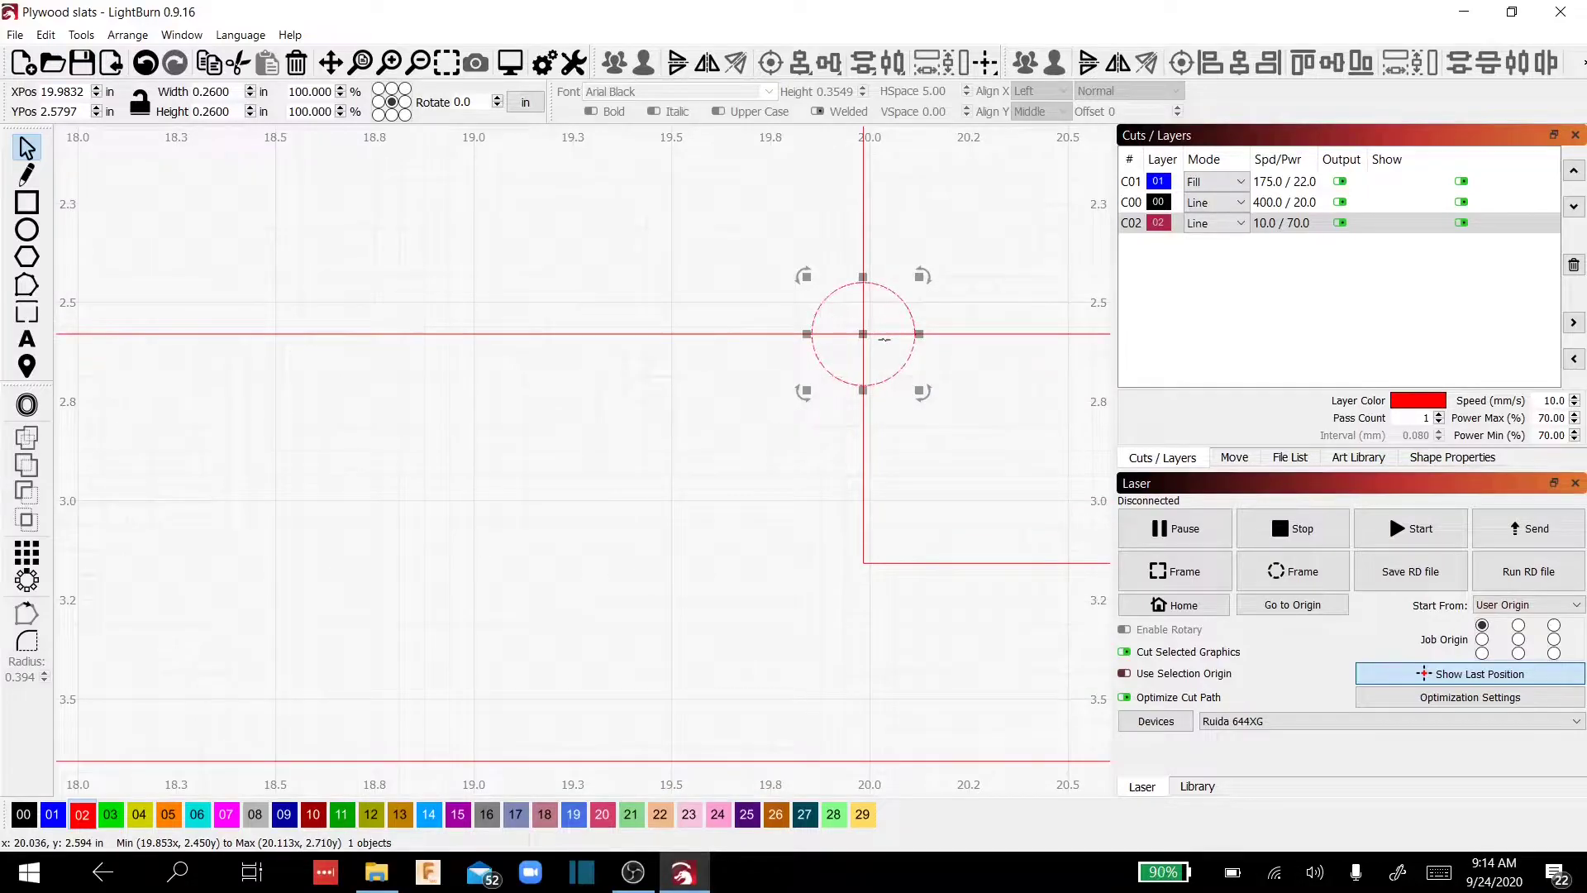
{"action": "scroll", "coordinate": [251, 465], "scroll_direction": "down", "scroll_amount": 5}
Step: Place the other bolt-hole circle on the centre line at the left square's inner edge
{"action": "left_click_drag", "start_coordinate": [330, 474], "coordinate": [762, 521]}
{"action": "left_click_drag", "start_coordinate": [177, 520], "coordinate": [623, 517]}
{"action": "left_click_drag", "start_coordinate": [339, 499], "coordinate": [638, 546]}
{"action": "left_click_drag", "start_coordinate": [584, 499], "coordinate": [620, 504]}
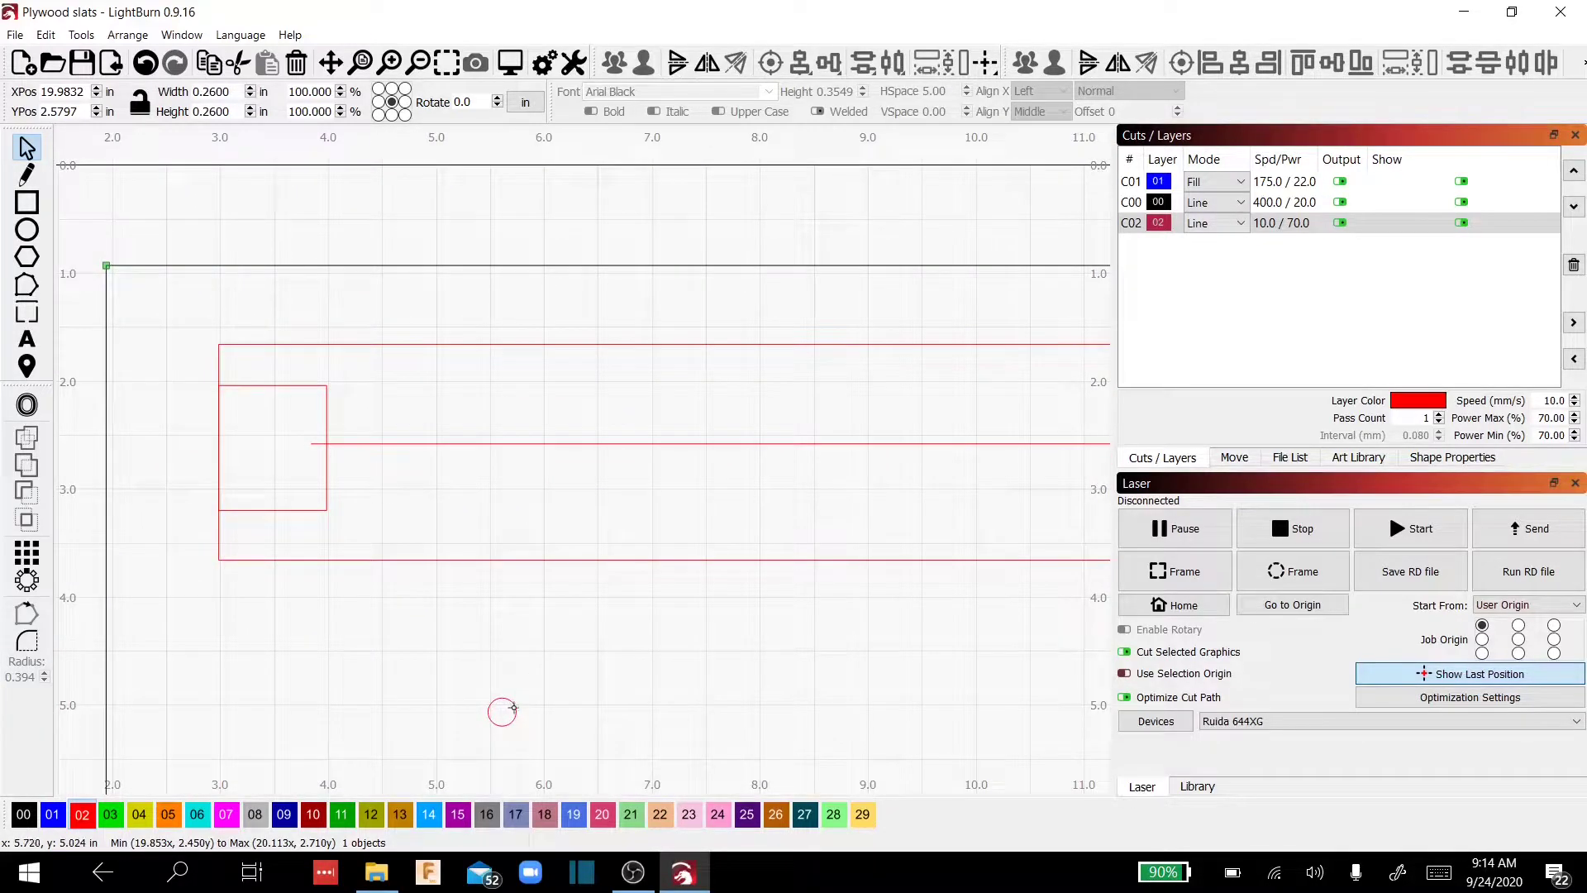
{"action": "left_click_drag", "start_coordinate": [513, 707], "coordinate": [325, 443]}
{"action": "scroll", "coordinate": [303, 504], "scroll_direction": "up", "scroll_amount": 6}
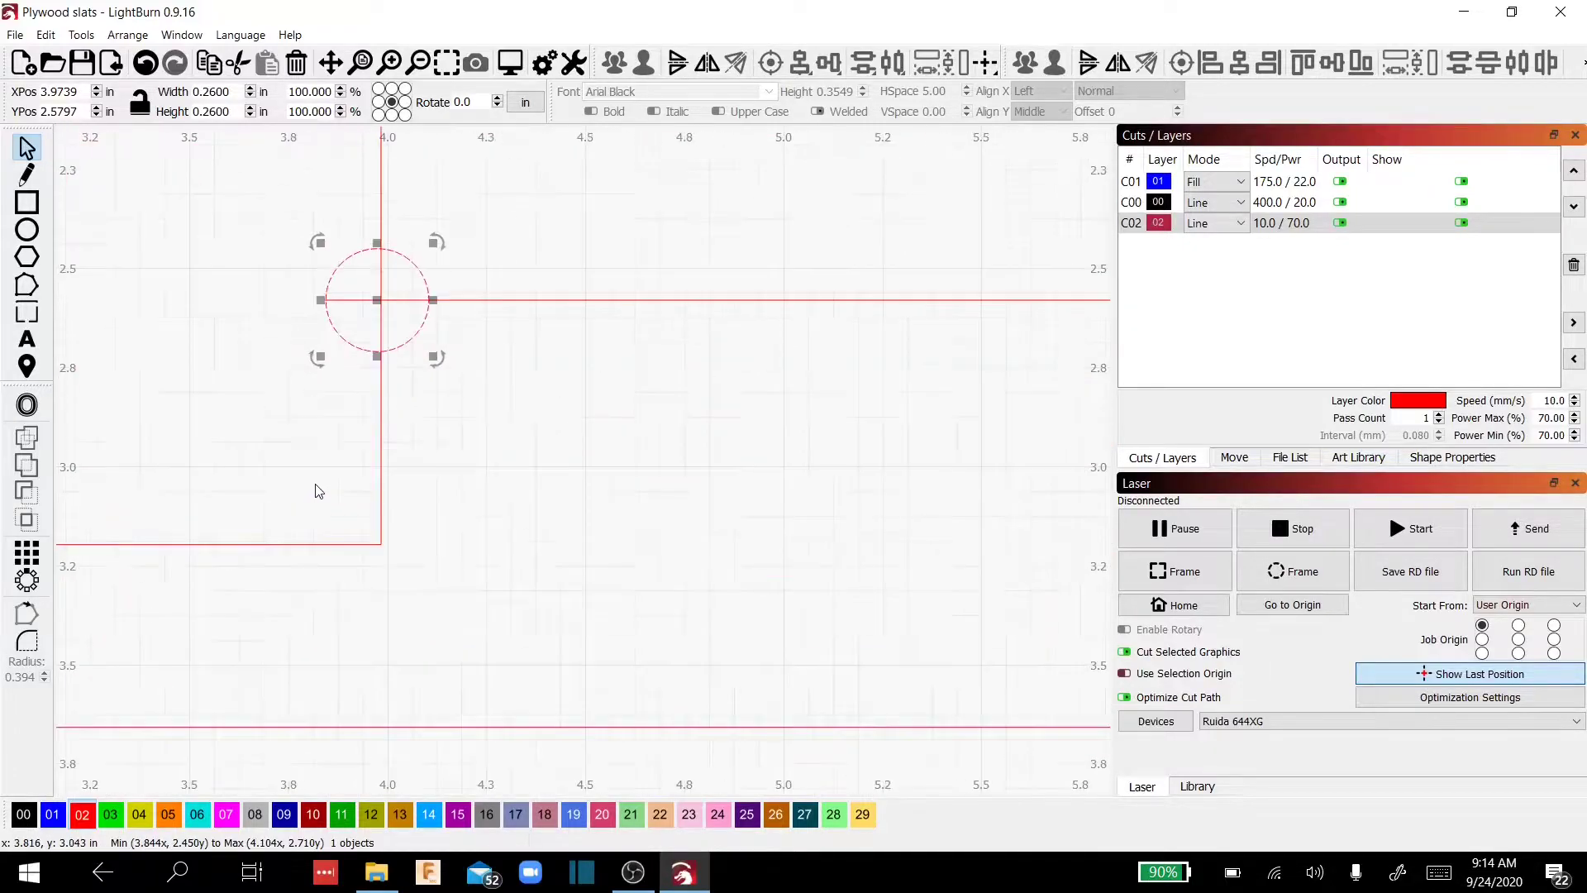
{"action": "scroll", "coordinate": [330, 472], "scroll_direction": "down", "scroll_amount": 3}
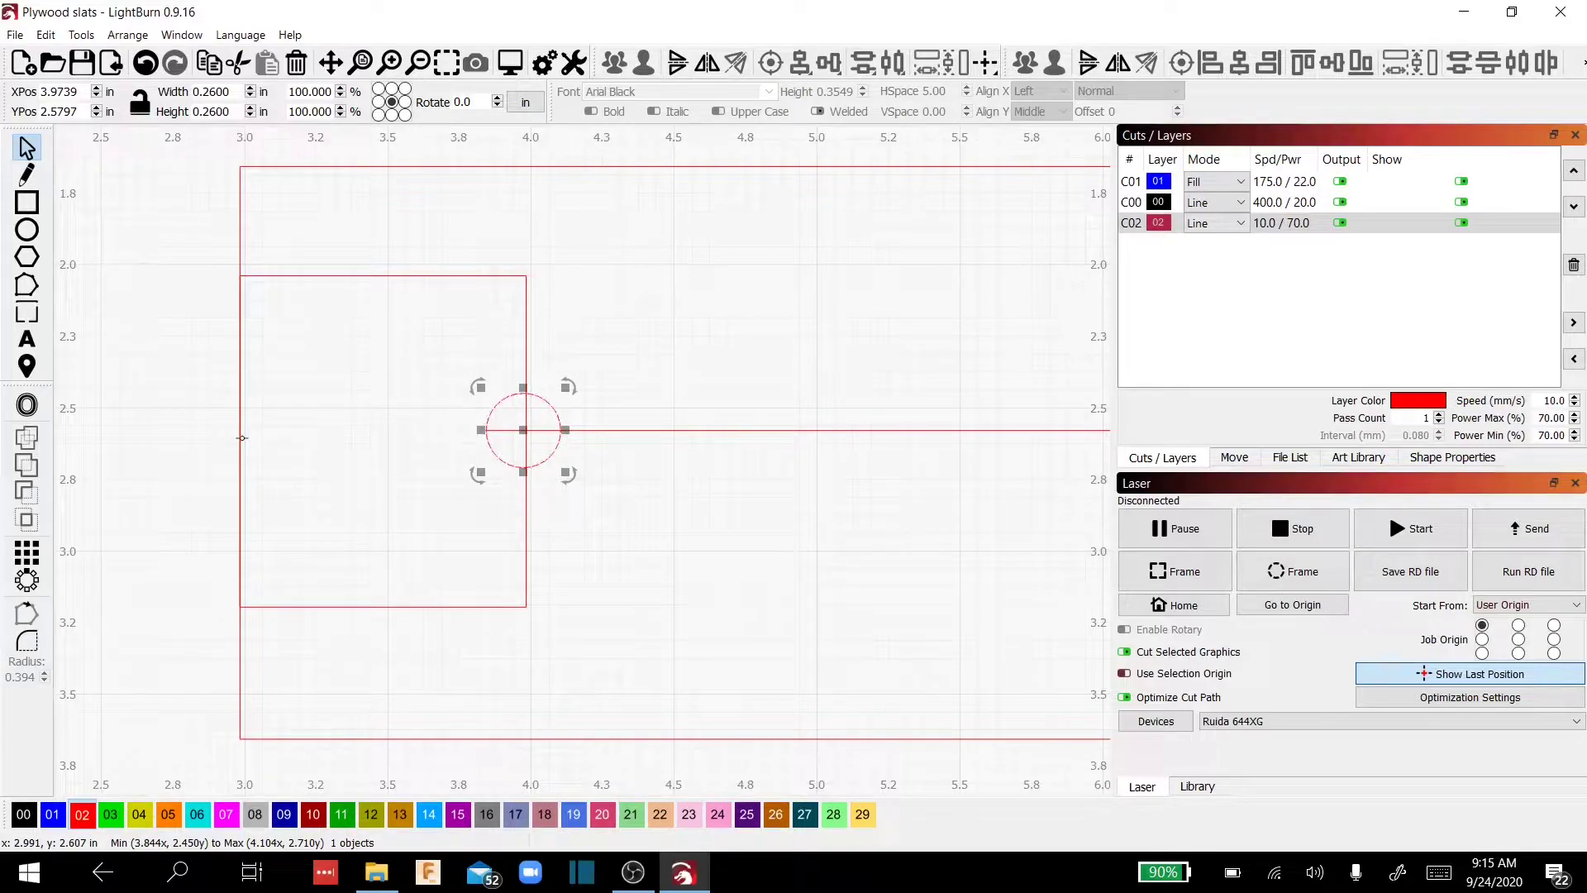
{"action": "scroll", "coordinate": [529, 430], "scroll_direction": "down", "scroll_amount": 9}
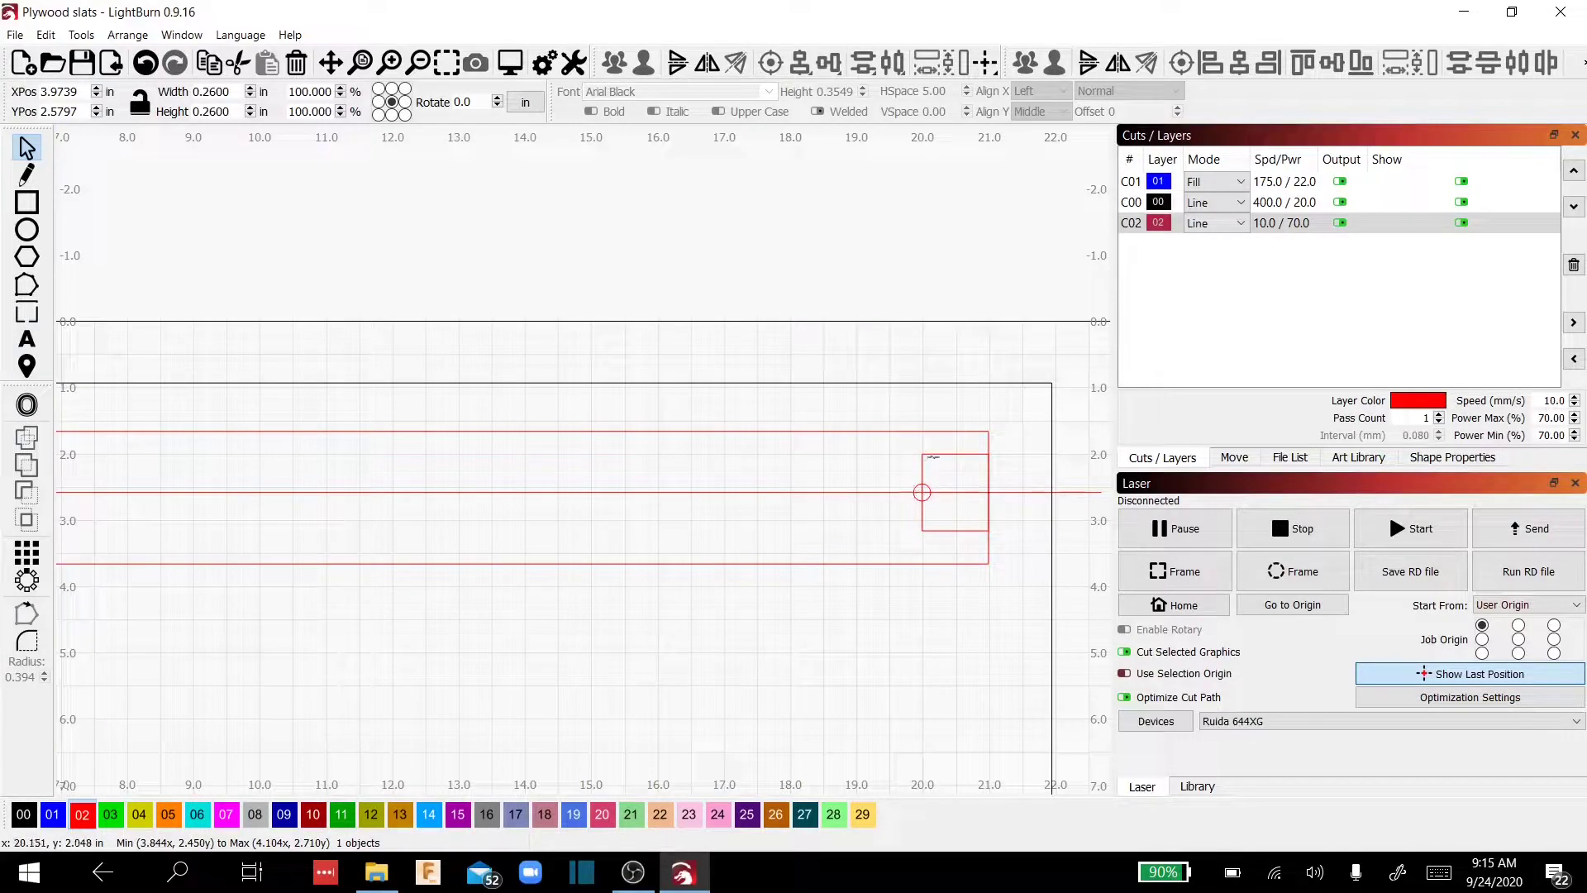
Step: Delete the right end square, the red centre line and the left end square
{"action": "left_click", "coordinate": [934, 454]}
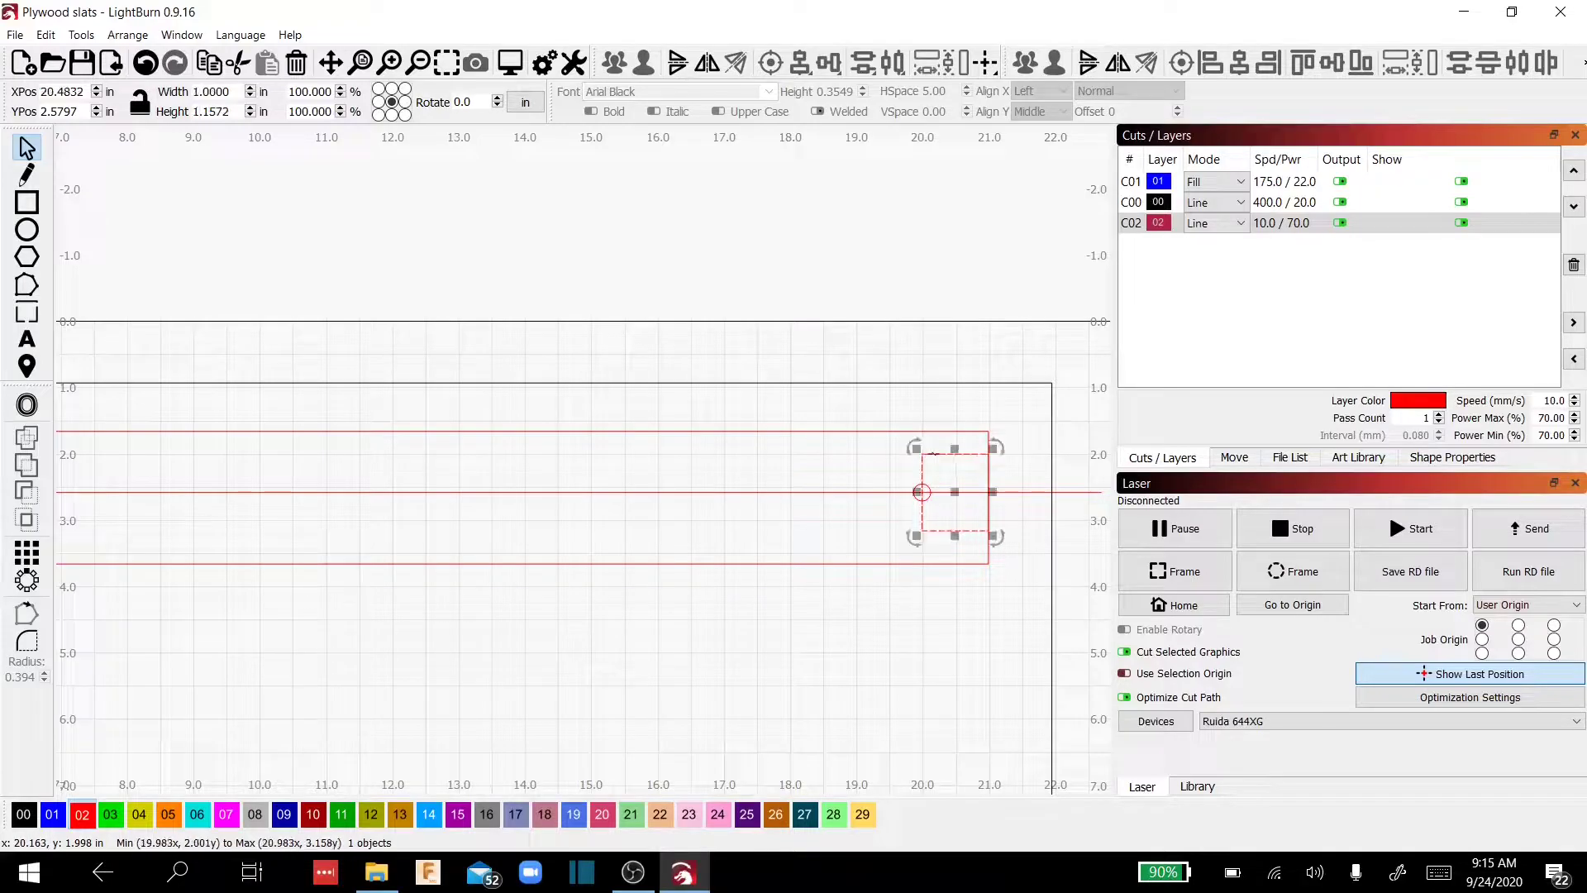
{"action": "key", "text": "Delete"}
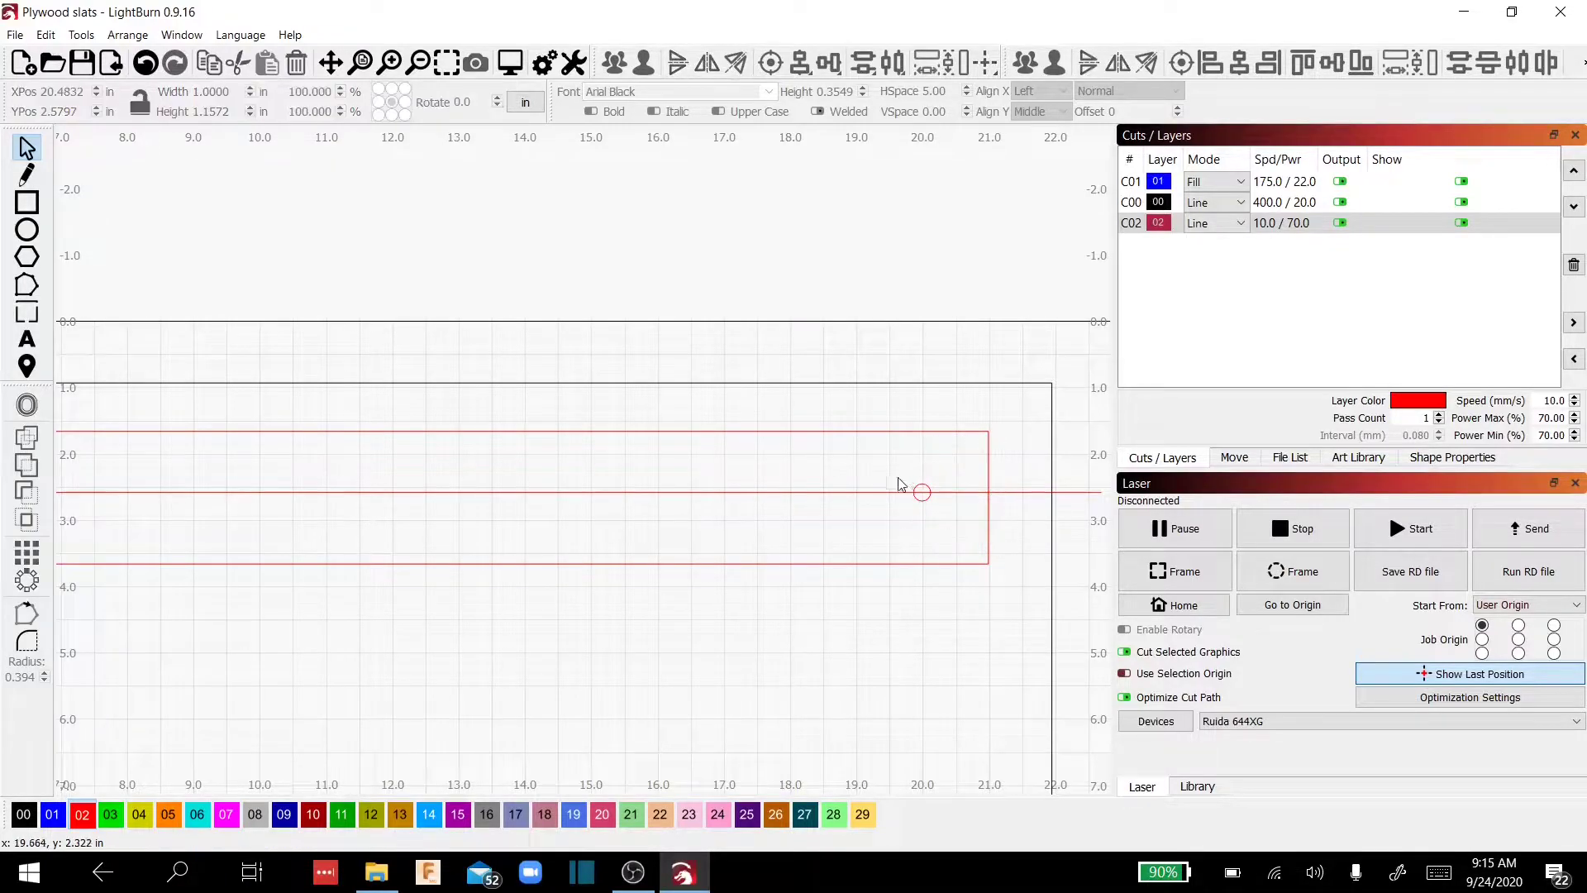
{"action": "left_click", "coordinate": [907, 492]}
{"action": "key", "text": "Delete"}
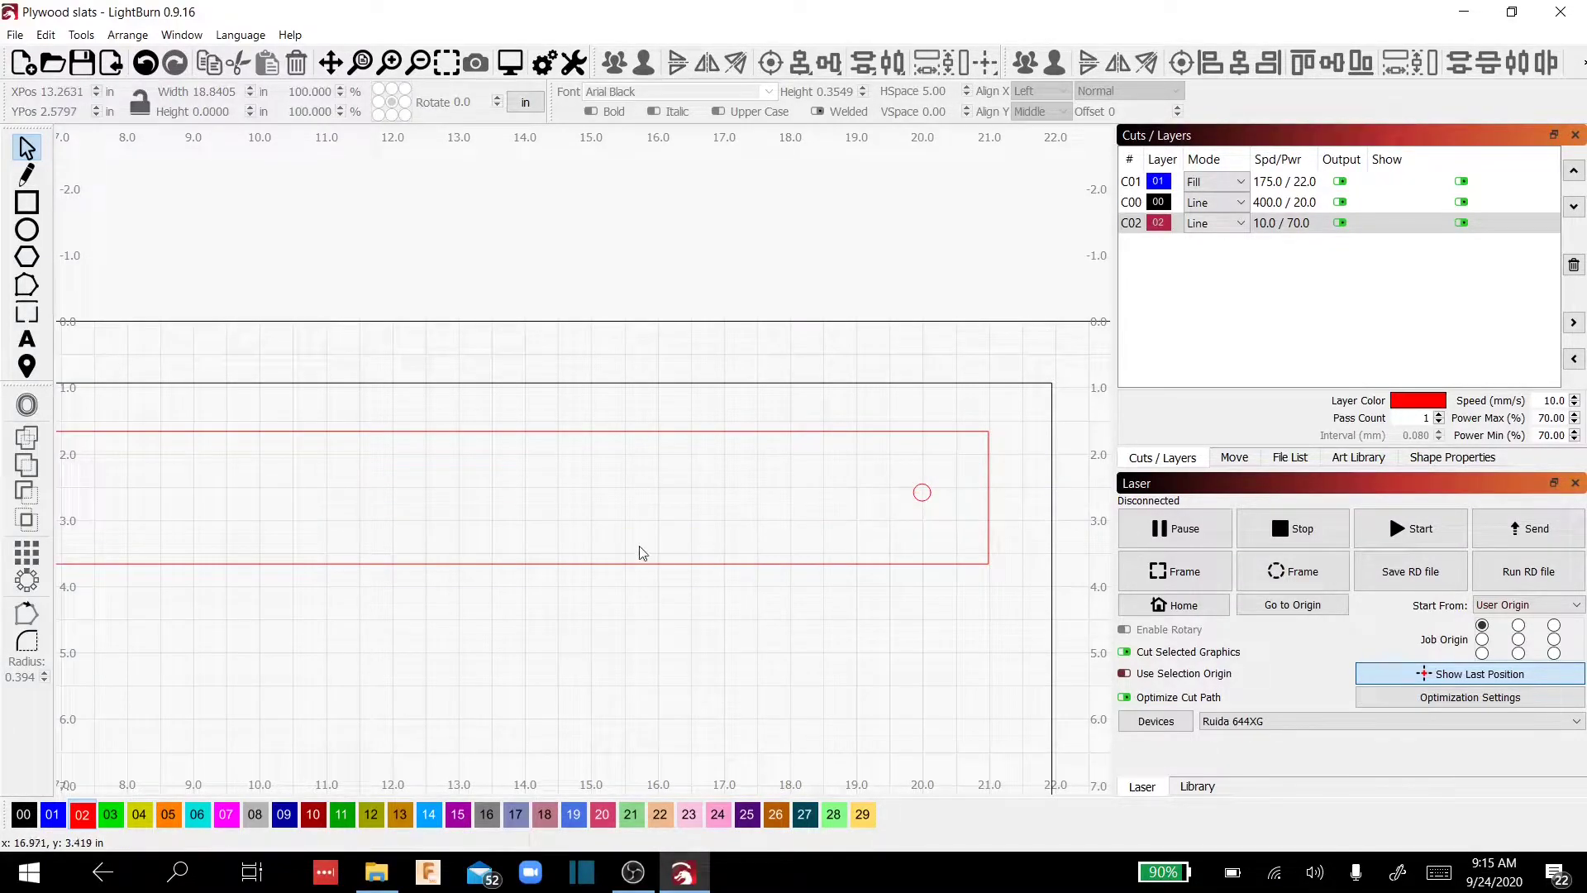
{"action": "scroll", "coordinate": [556, 556], "scroll_direction": "down", "scroll_amount": 4}
{"action": "scroll", "coordinate": [620, 574], "scroll_direction": "left", "scroll_amount": 3}
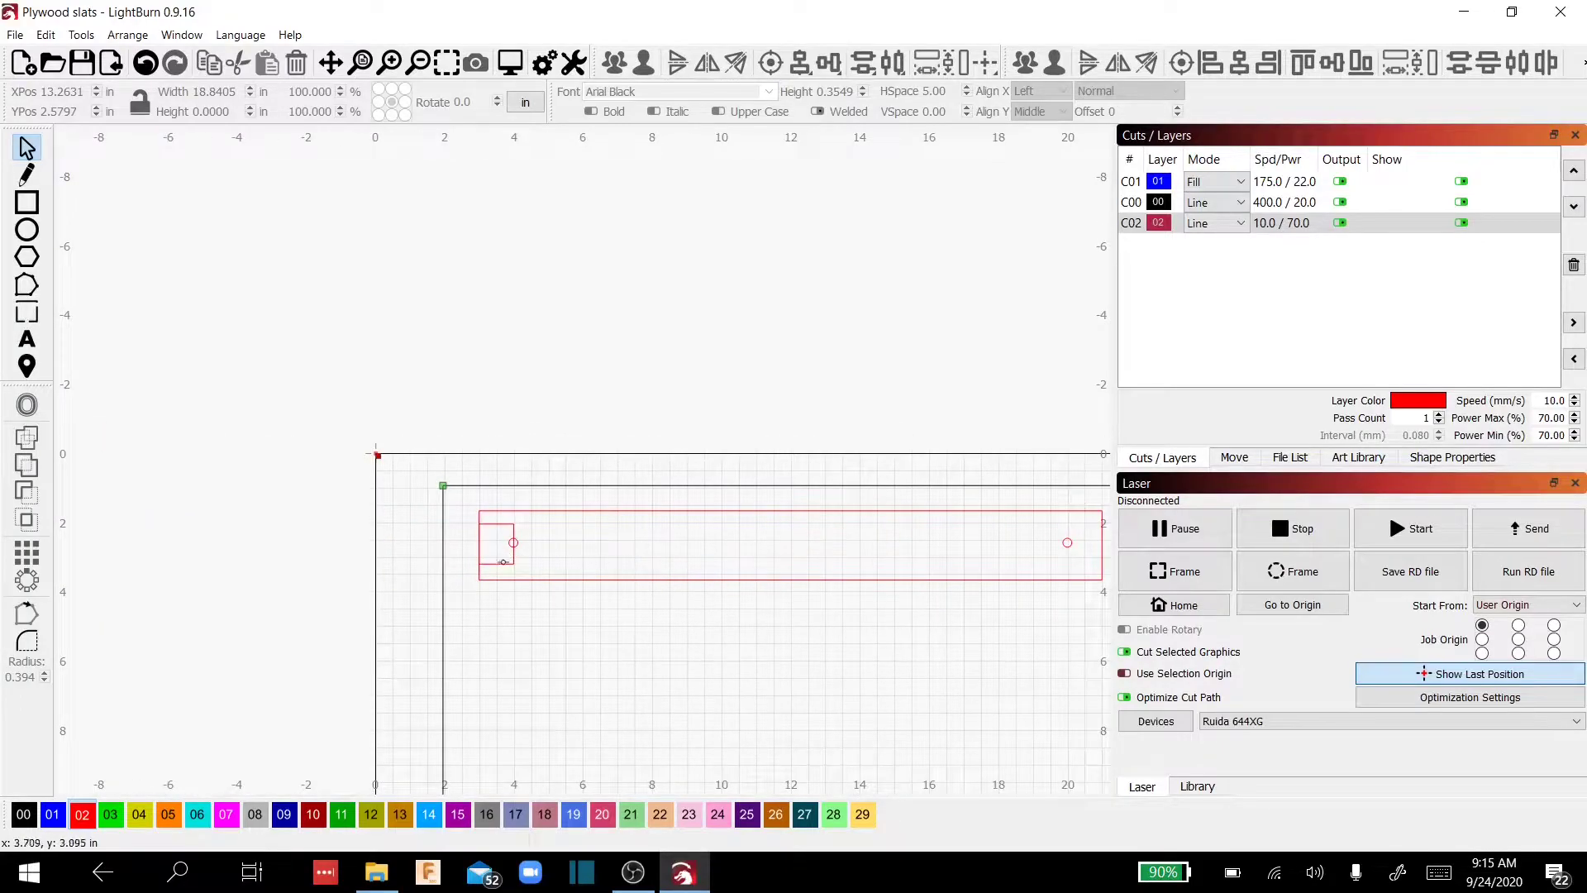
{"action": "scroll", "coordinate": [514, 557], "scroll_direction": "up", "scroll_amount": 5}
{"action": "left_click", "coordinate": [532, 547]}
{"action": "key", "text": "Delete"}
{"action": "scroll", "coordinate": [533, 547], "scroll_direction": "down", "scroll_amount": 5}
{"action": "left_click_drag", "start_coordinate": [513, 574], "coordinate": [418, 549]}
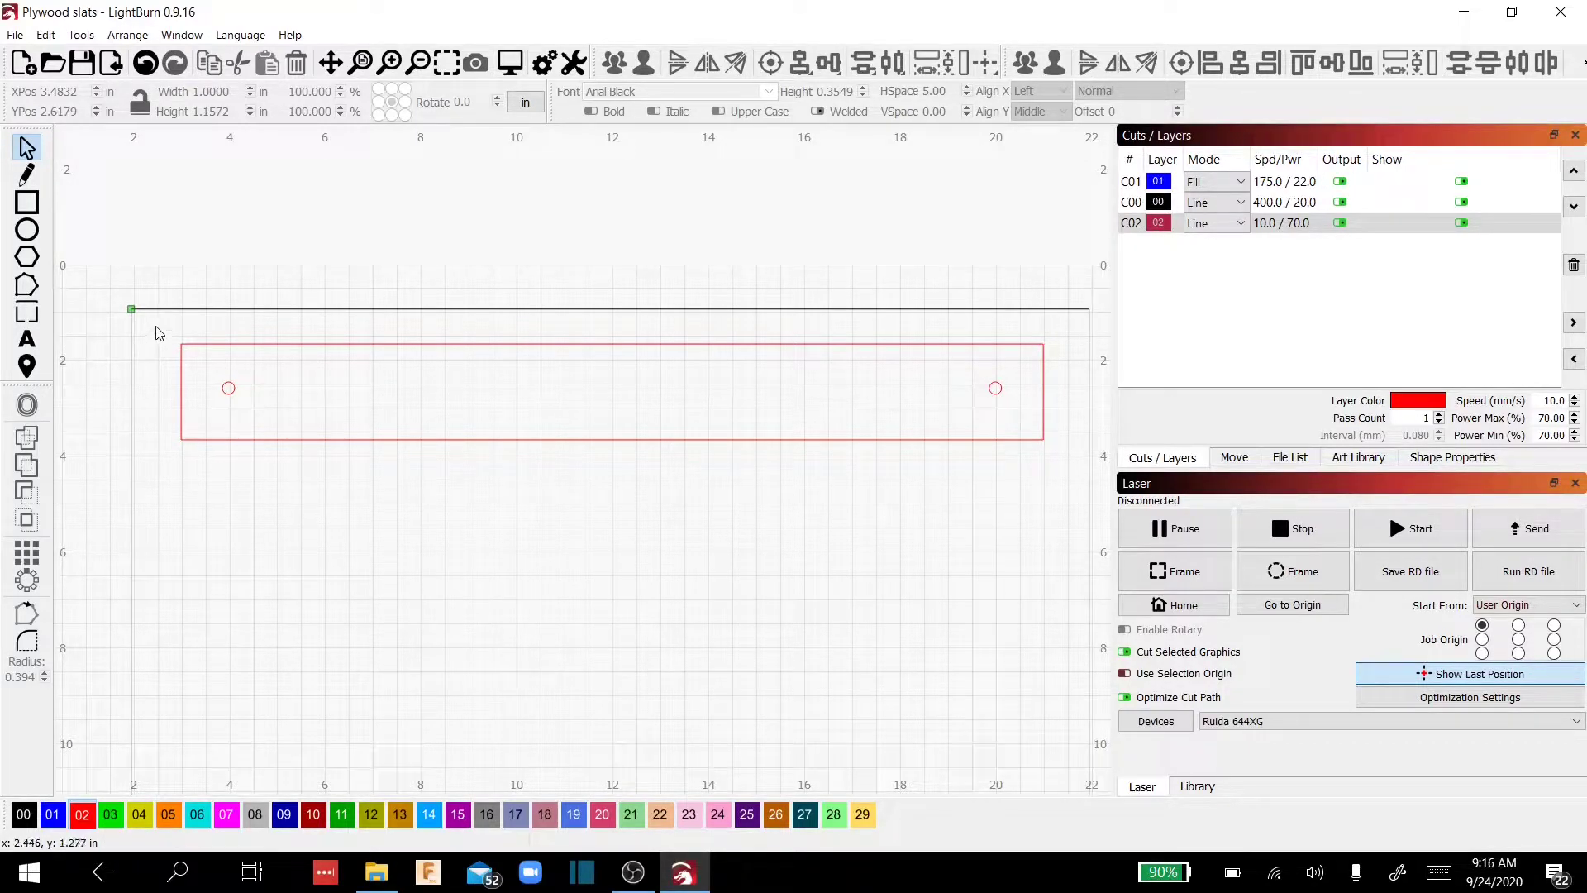
Step: Duplicate the slat with its two bolt holes and nudge the copy down below the original
{"action": "left_click_drag", "start_coordinate": [156, 325], "coordinate": [1064, 490]}
{"action": "right_click", "coordinate": [969, 440]}
{"action": "left_click", "coordinate": [1019, 517]}
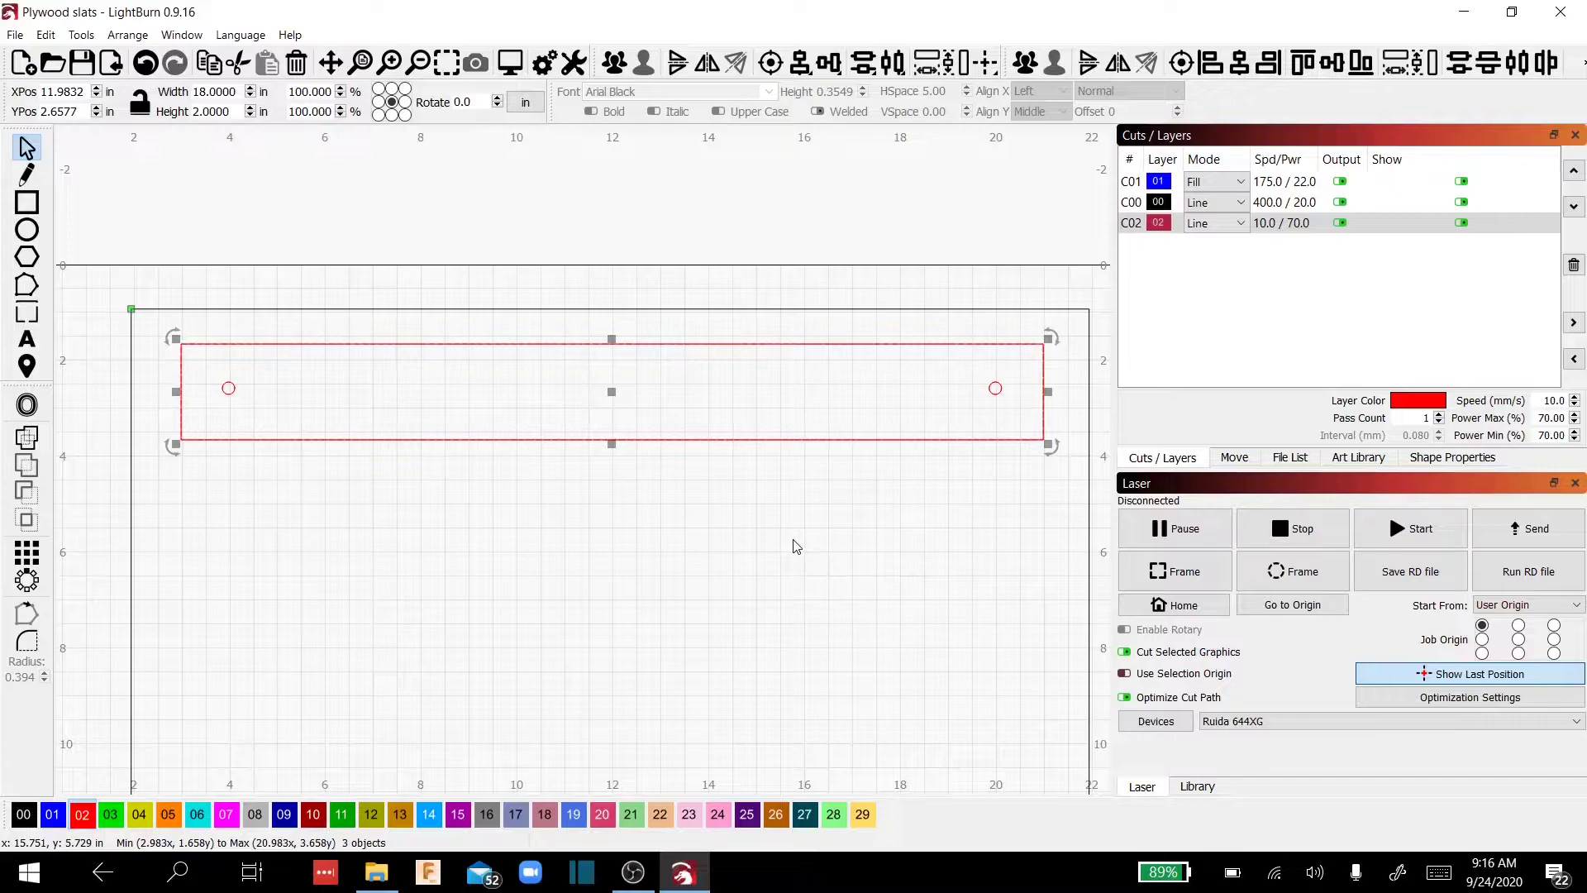
{"action": "key", "text": "Down"}
{"action": "key", "text": "Down"}
{"action": "key", "text": "Down"}
{"action": "key", "text": "Down"}
{"action": "key", "text": "Down"}
{"action": "key", "text": "Down"}
{"action": "key", "text": "Down"}
{"action": "key", "text": "Down"}
{"action": "key", "text": "Down"}
{"action": "key", "text": "Down"}
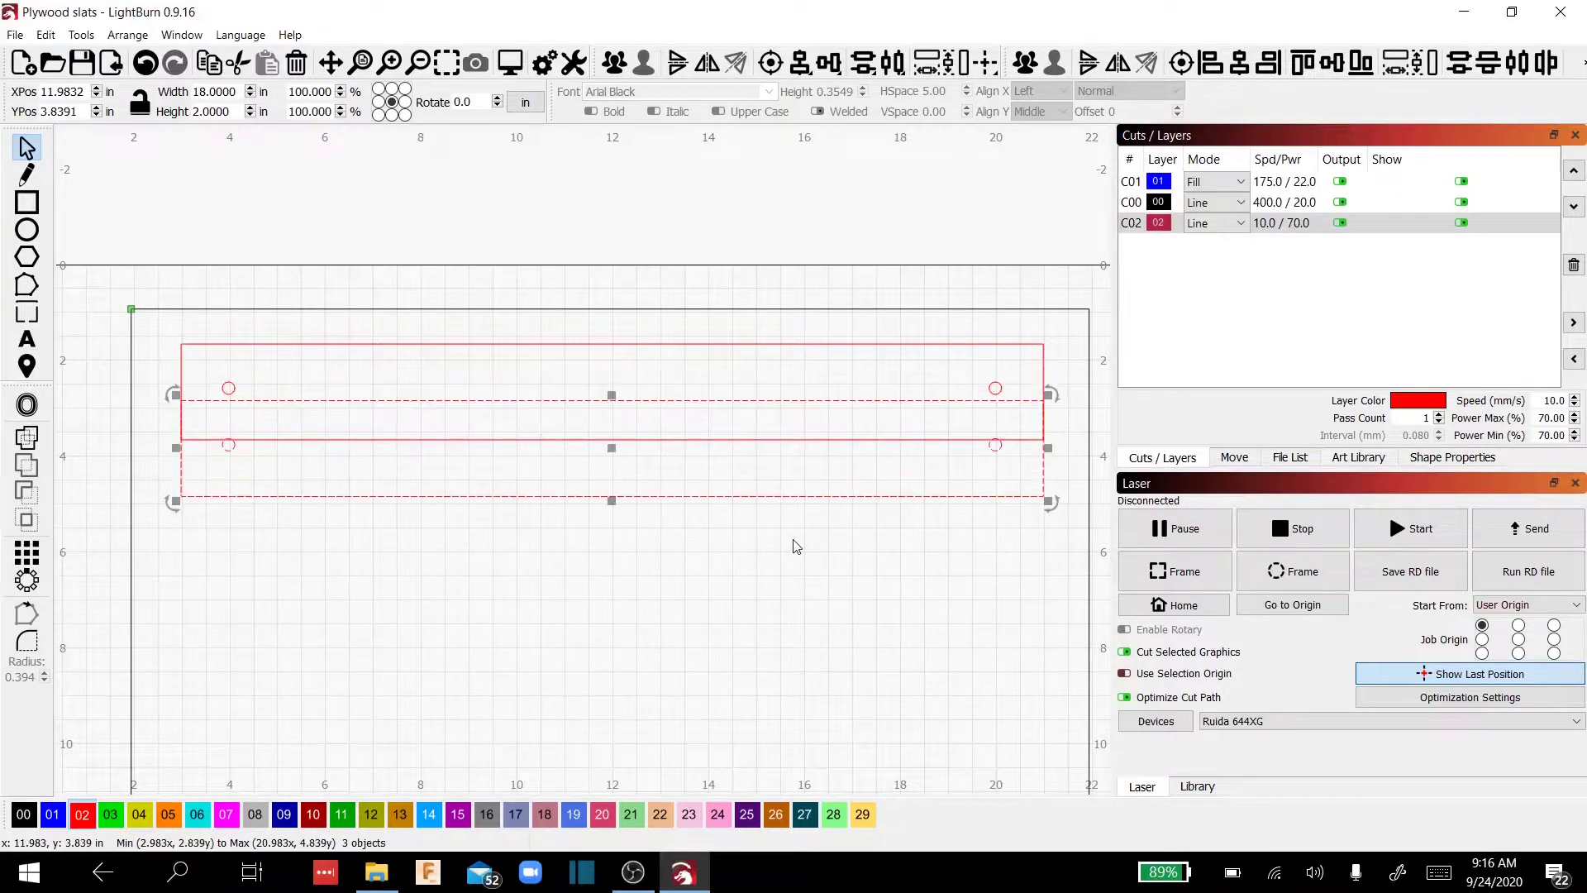
{"action": "key", "text": "Down"}
{"action": "key", "text": "Down"}
{"action": "key", "text": "Down"}
{"action": "key", "text": "Down"}
{"action": "key", "text": "Down"}
{"action": "key", "text": "Down"}
{"action": "key", "text": "Down"}
{"action": "key", "text": "Down"}
{"action": "key", "text": "Down"}
{"action": "key", "text": "Down"}
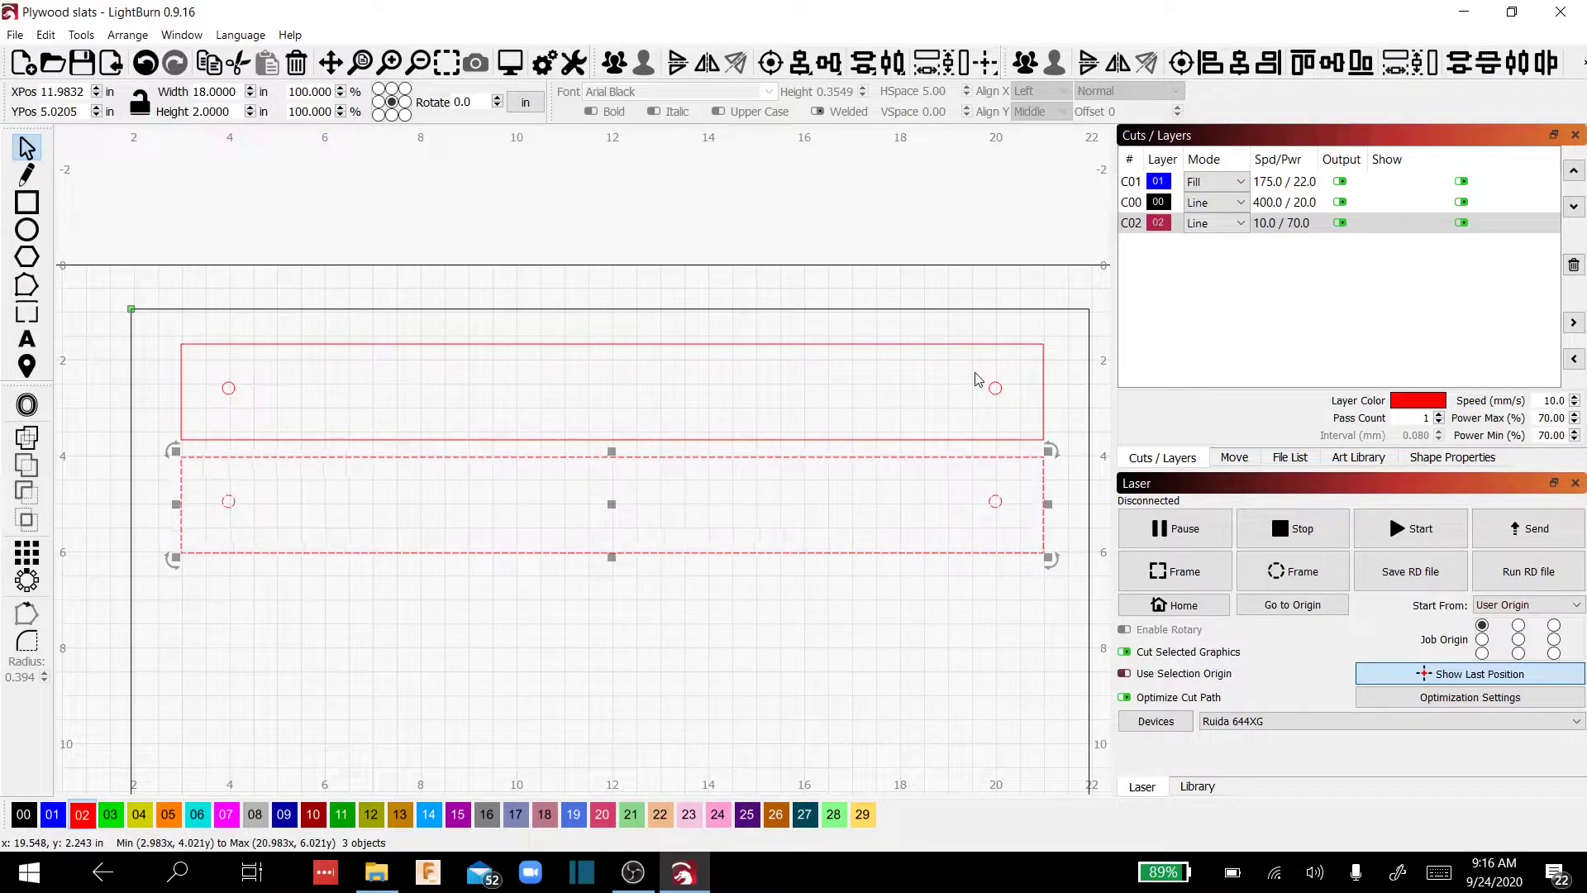
Step: Draw a vertical line from the right-end bolt hole's right edge up to the slat's top edge
{"action": "scroll", "coordinate": [666, 549], "scroll_direction": "up", "scroll_amount": 5}
{"action": "scroll", "coordinate": [659, 538], "scroll_direction": "down", "scroll_amount": 4}
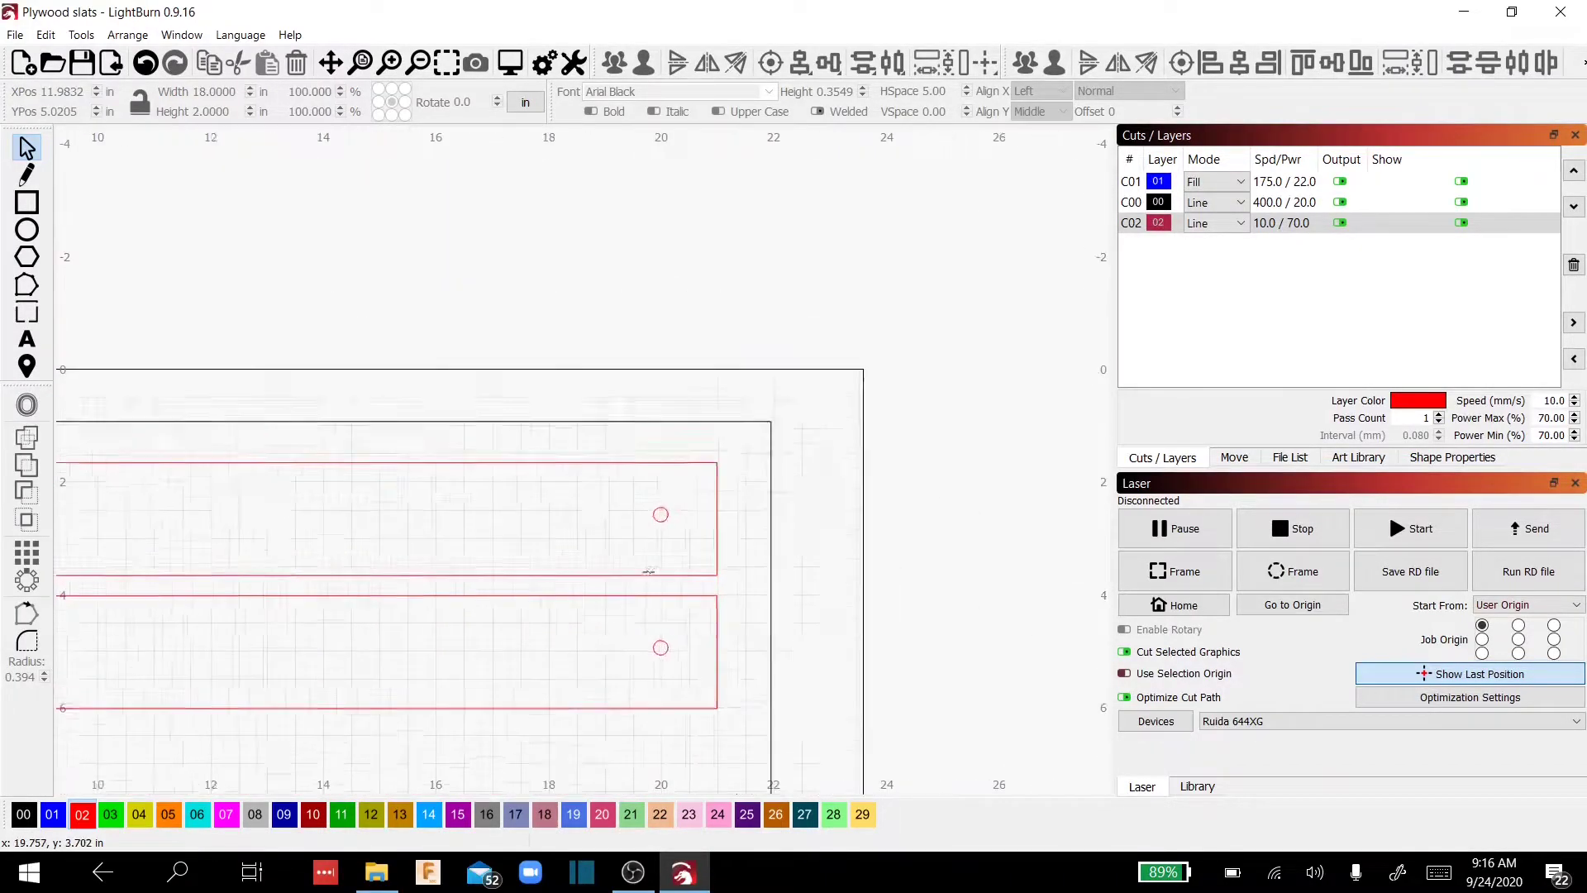
{"action": "scroll", "coordinate": [652, 564], "scroll_direction": "up", "scroll_amount": 5}
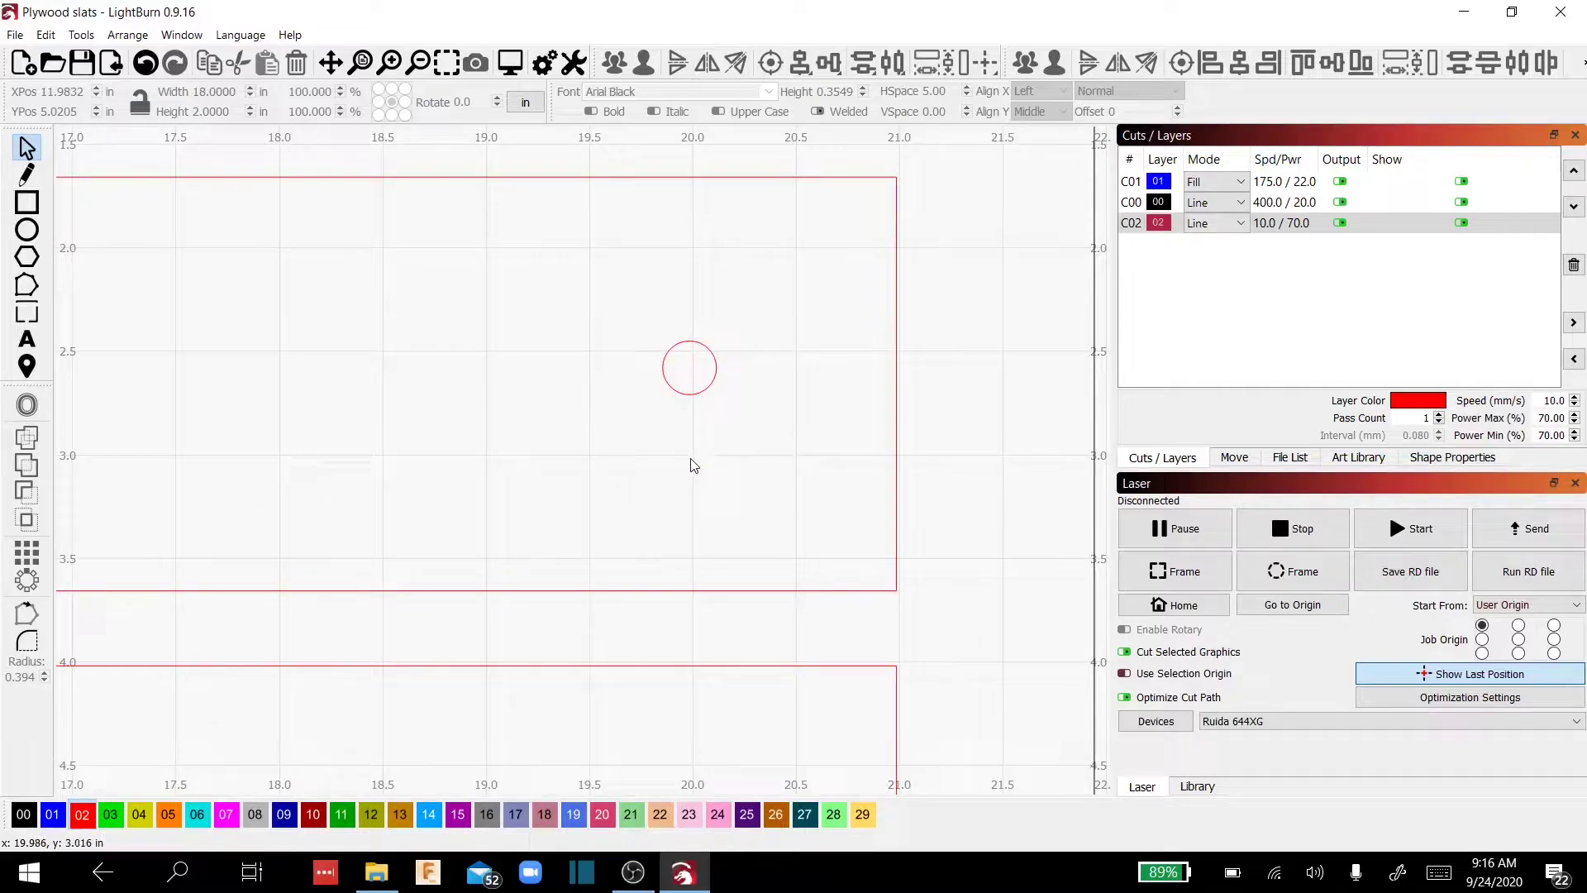
{"action": "left_click_drag", "start_coordinate": [694, 465], "coordinate": [716, 514]}
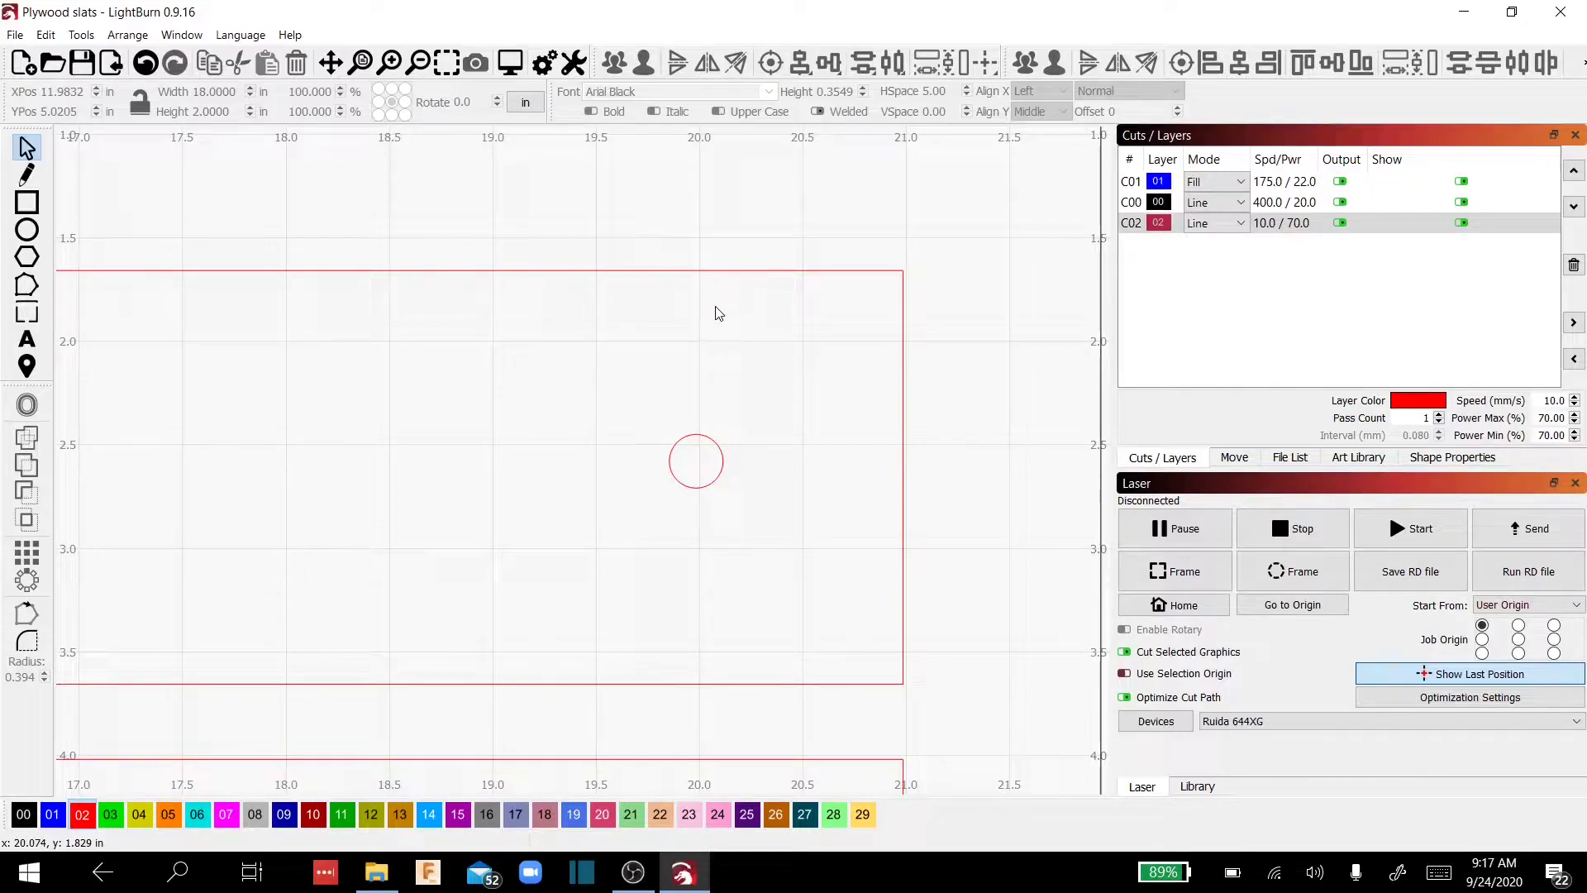
{"action": "left_click", "coordinate": [27, 175]}
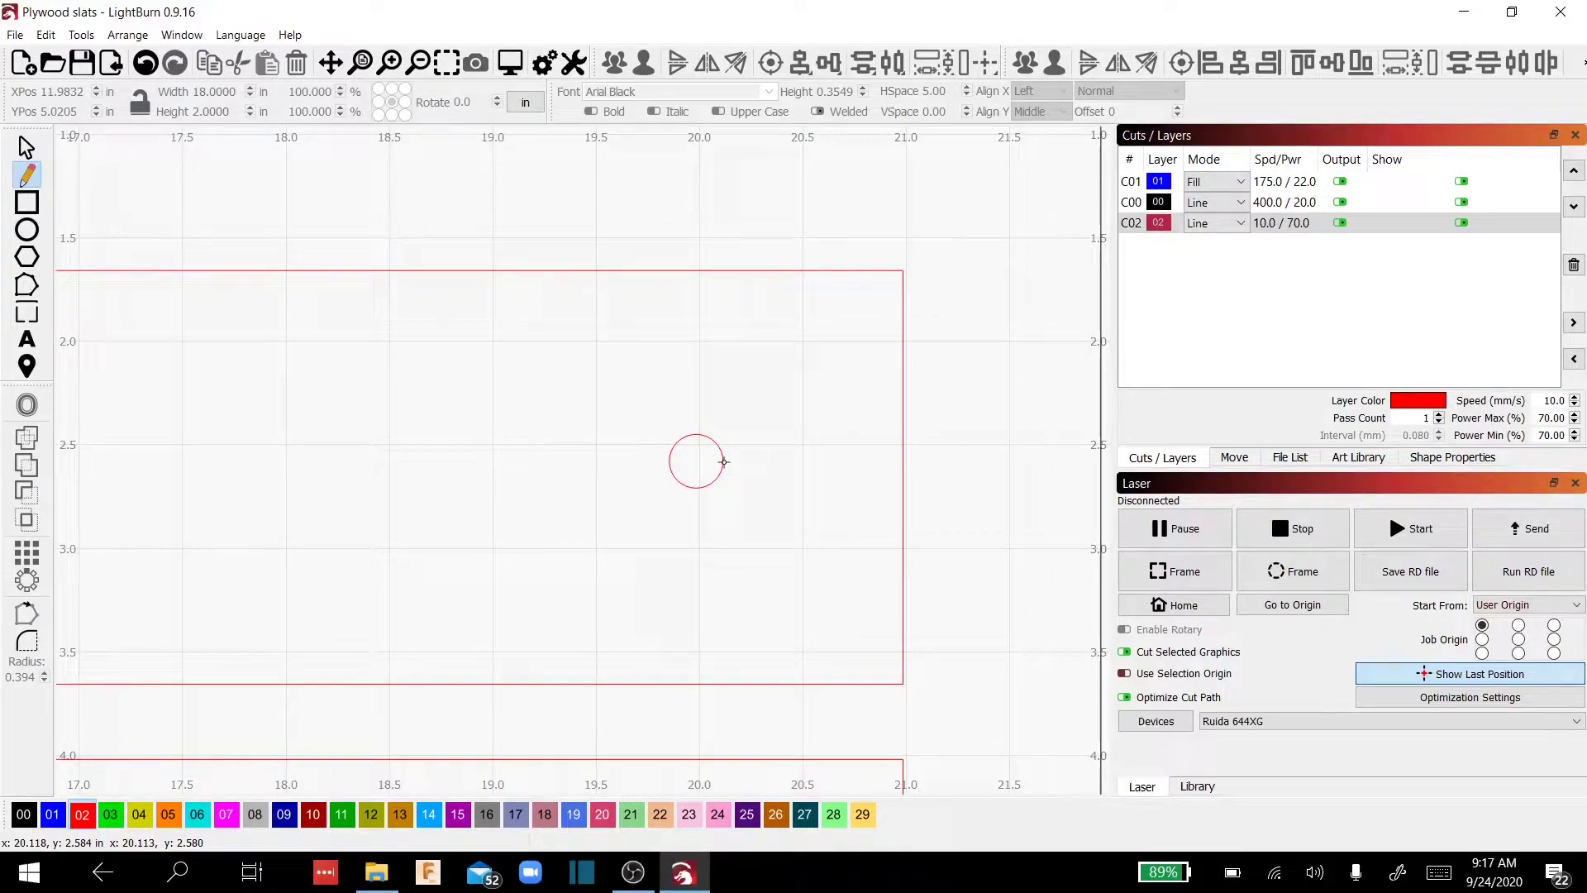
{"action": "left_click", "coordinate": [723, 461]}
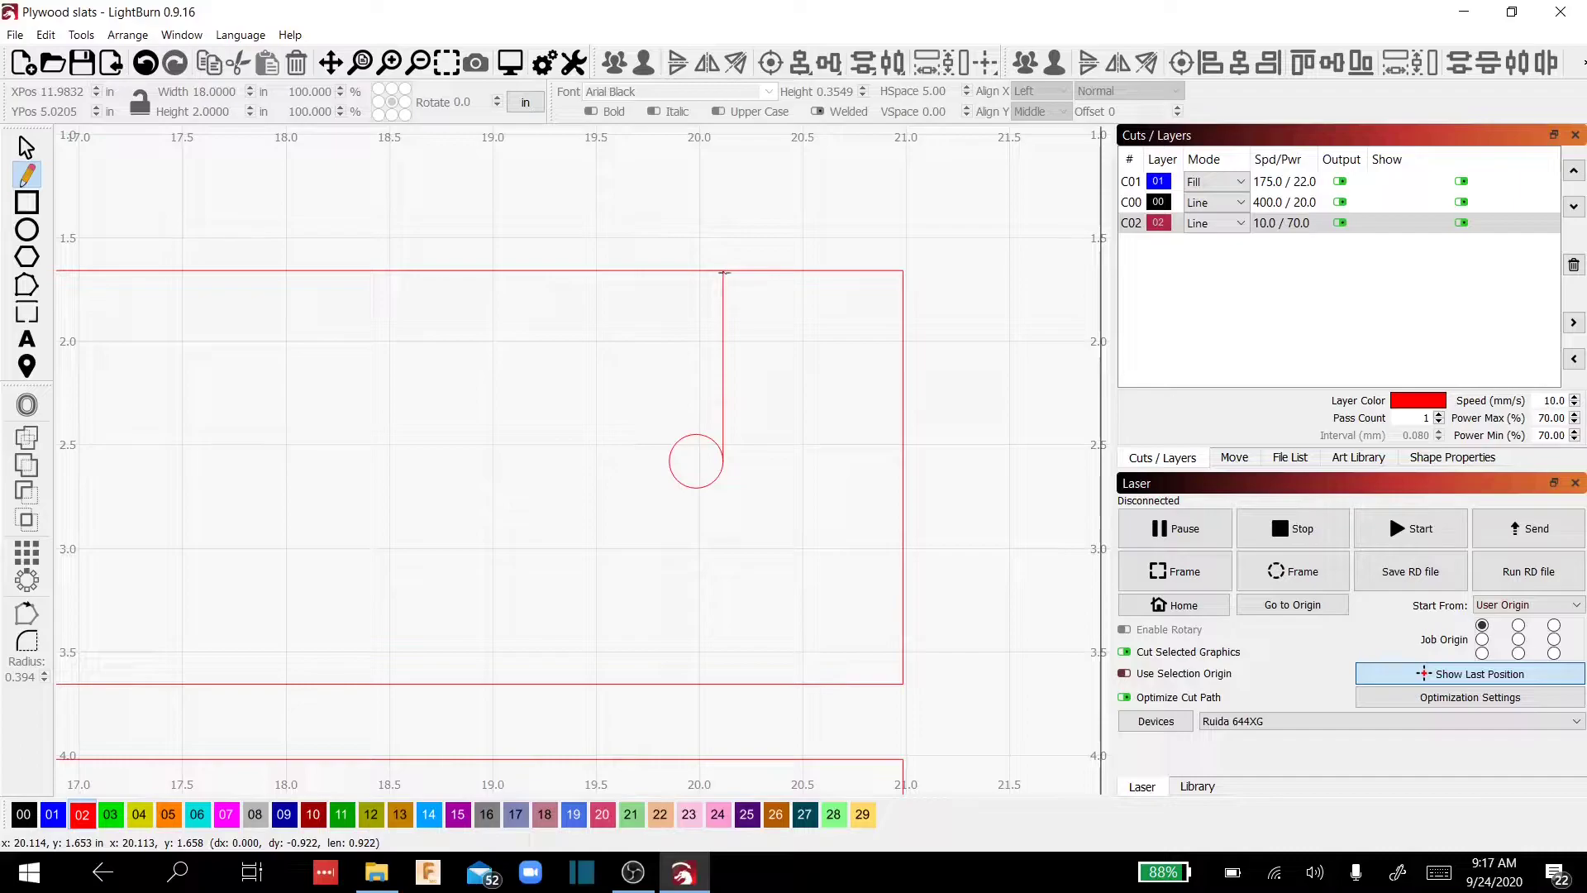
{"action": "left_click", "coordinate": [722, 270]}
{"action": "key", "text": "Escape"}
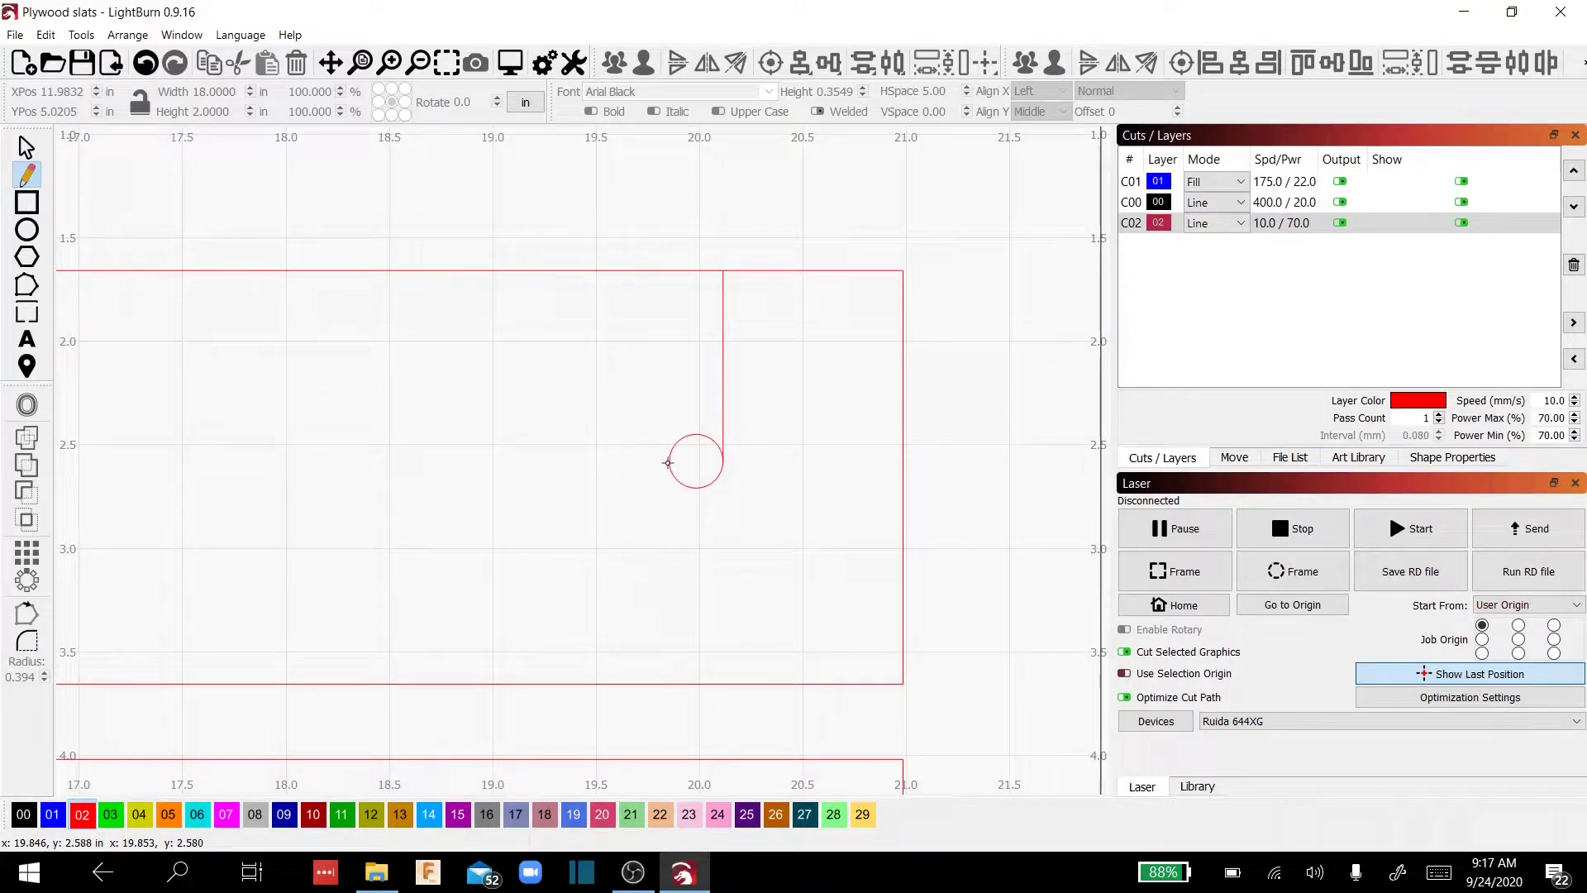
Step: Draw the matching vertical line from the hole's left edge up to the top edge
{"action": "left_click", "coordinate": [668, 463]}
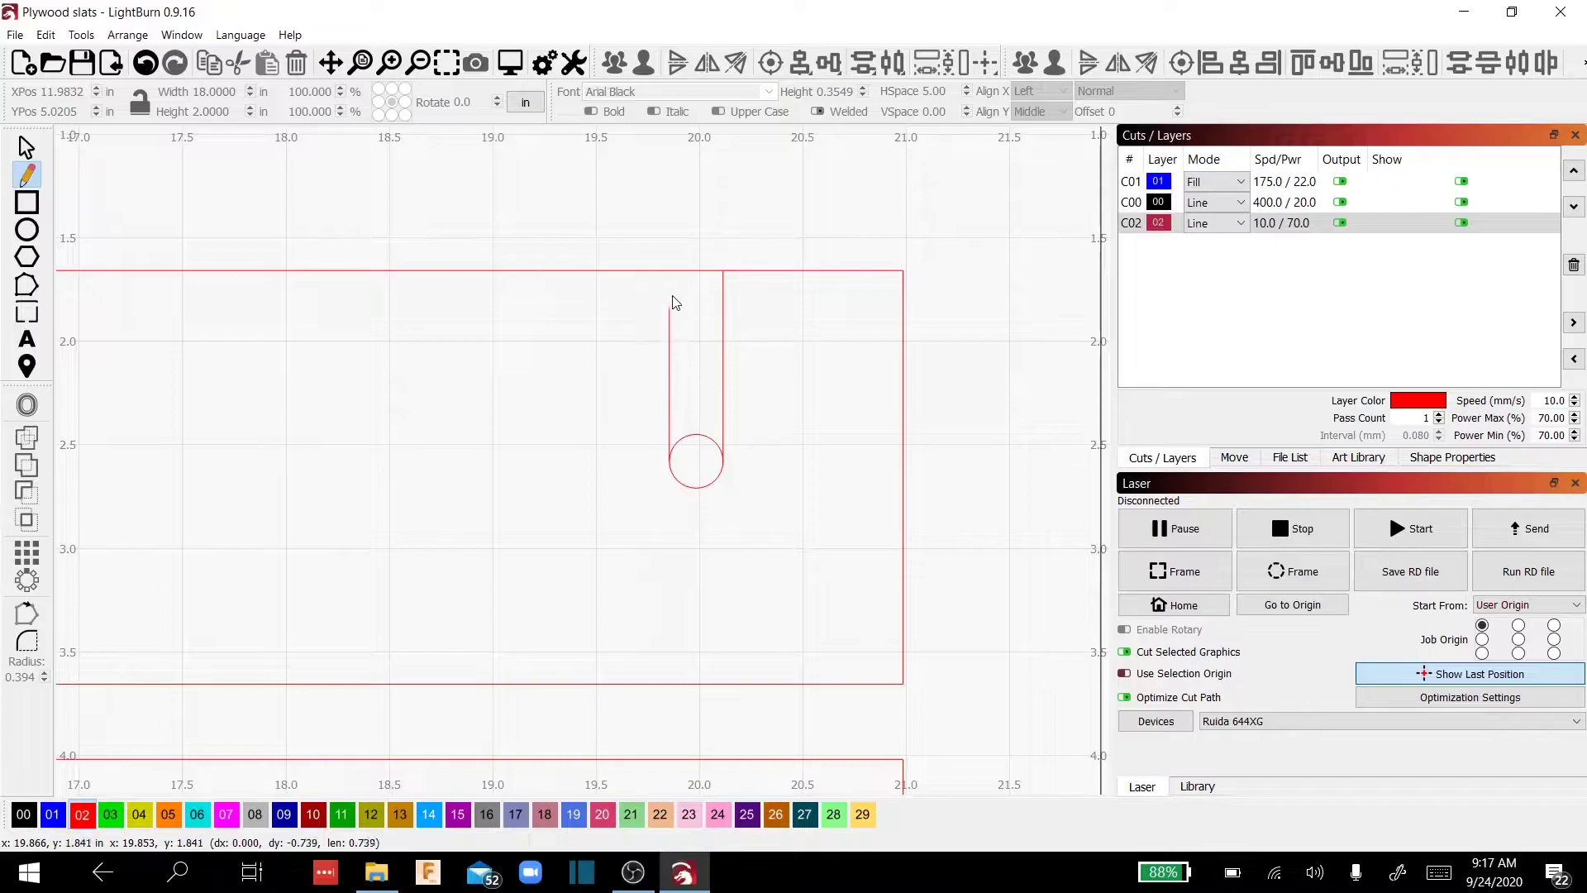
{"action": "left_click", "coordinate": [668, 271]}
{"action": "key", "text": "Escape"}
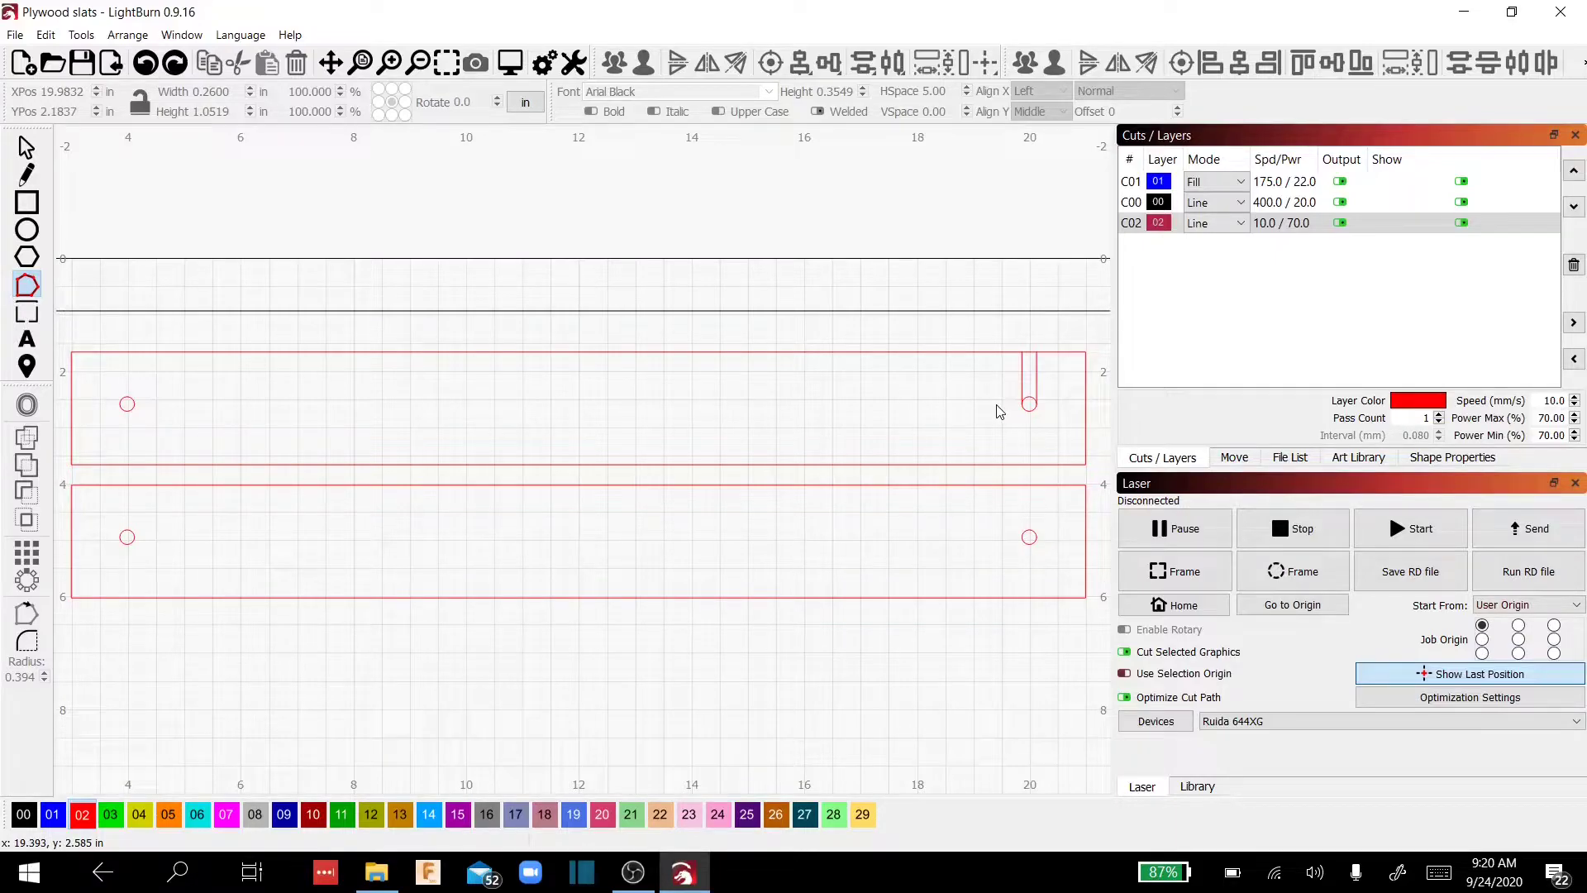
Step: Select the top slat outline, both slot lines and the right bolt hole, and convert them to paths
{"action": "scroll", "coordinate": [1000, 411], "scroll_direction": "up", "scroll_amount": 5}
{"action": "left_click_drag", "start_coordinate": [1003, 411], "coordinate": [582, 413]}
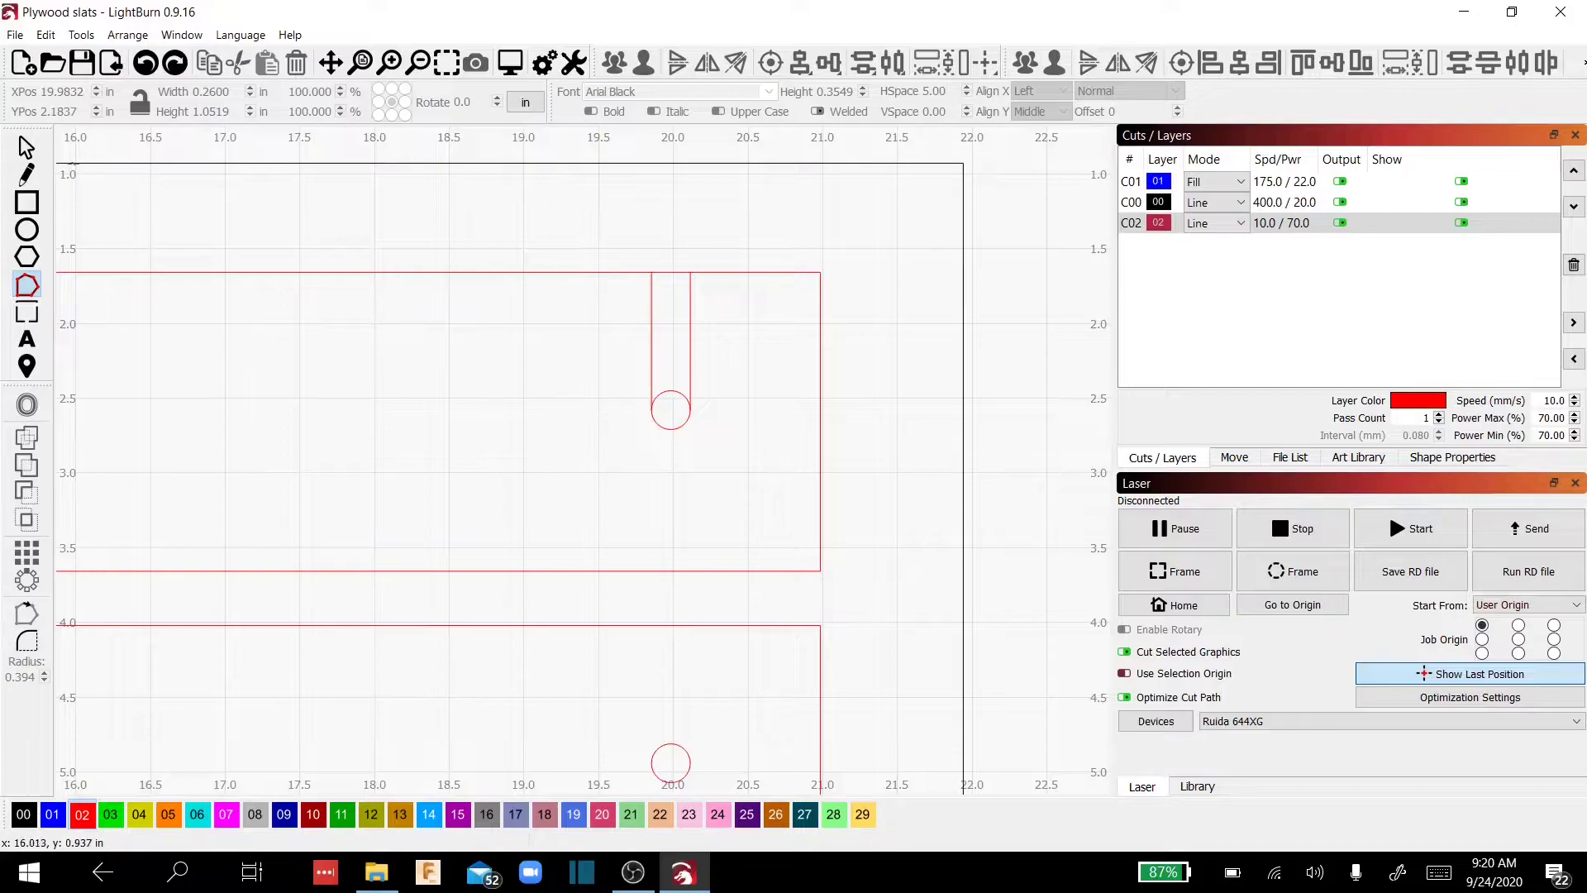
{"action": "key", "text": "Escape"}
{"action": "left_click", "coordinate": [587, 272]}
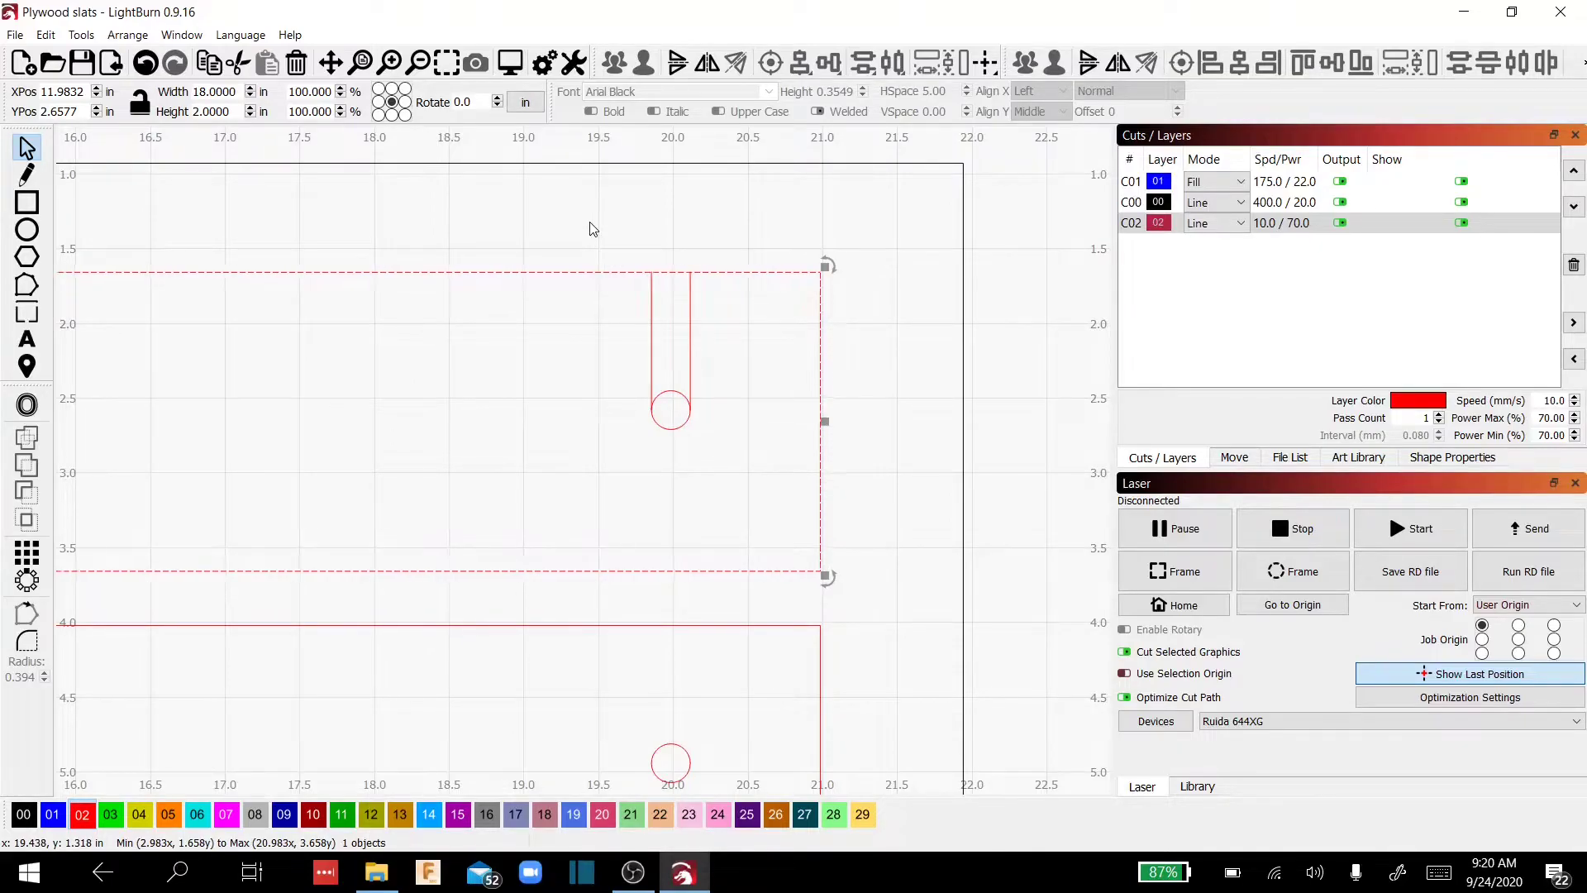
{"action": "left_click_drag", "start_coordinate": [588, 221], "coordinate": [742, 487]}
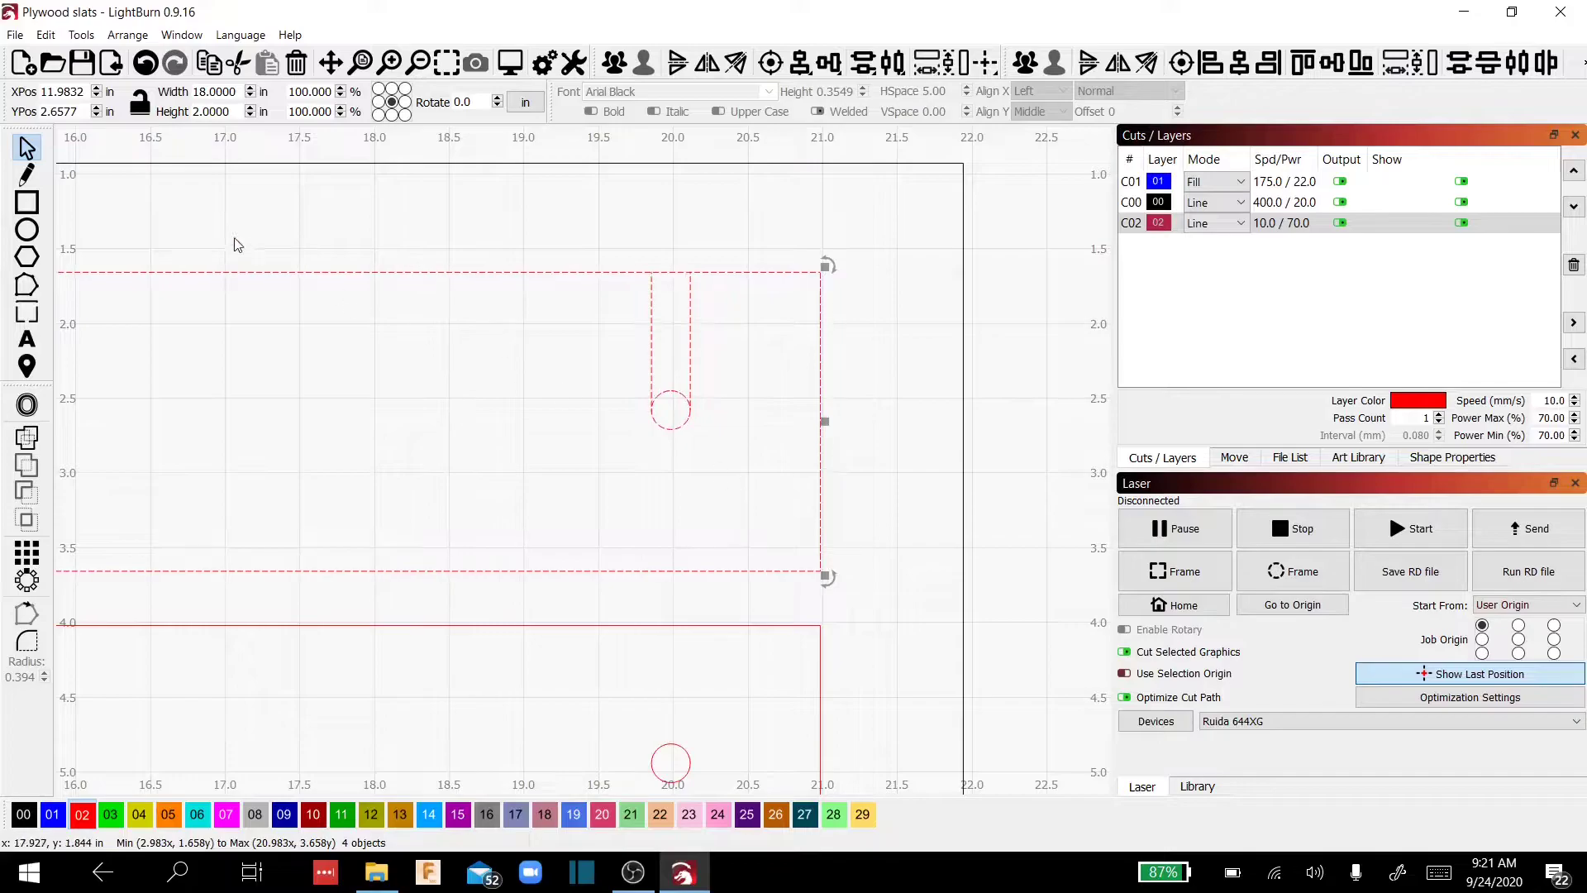
{"action": "left_click", "coordinate": [46, 37]}
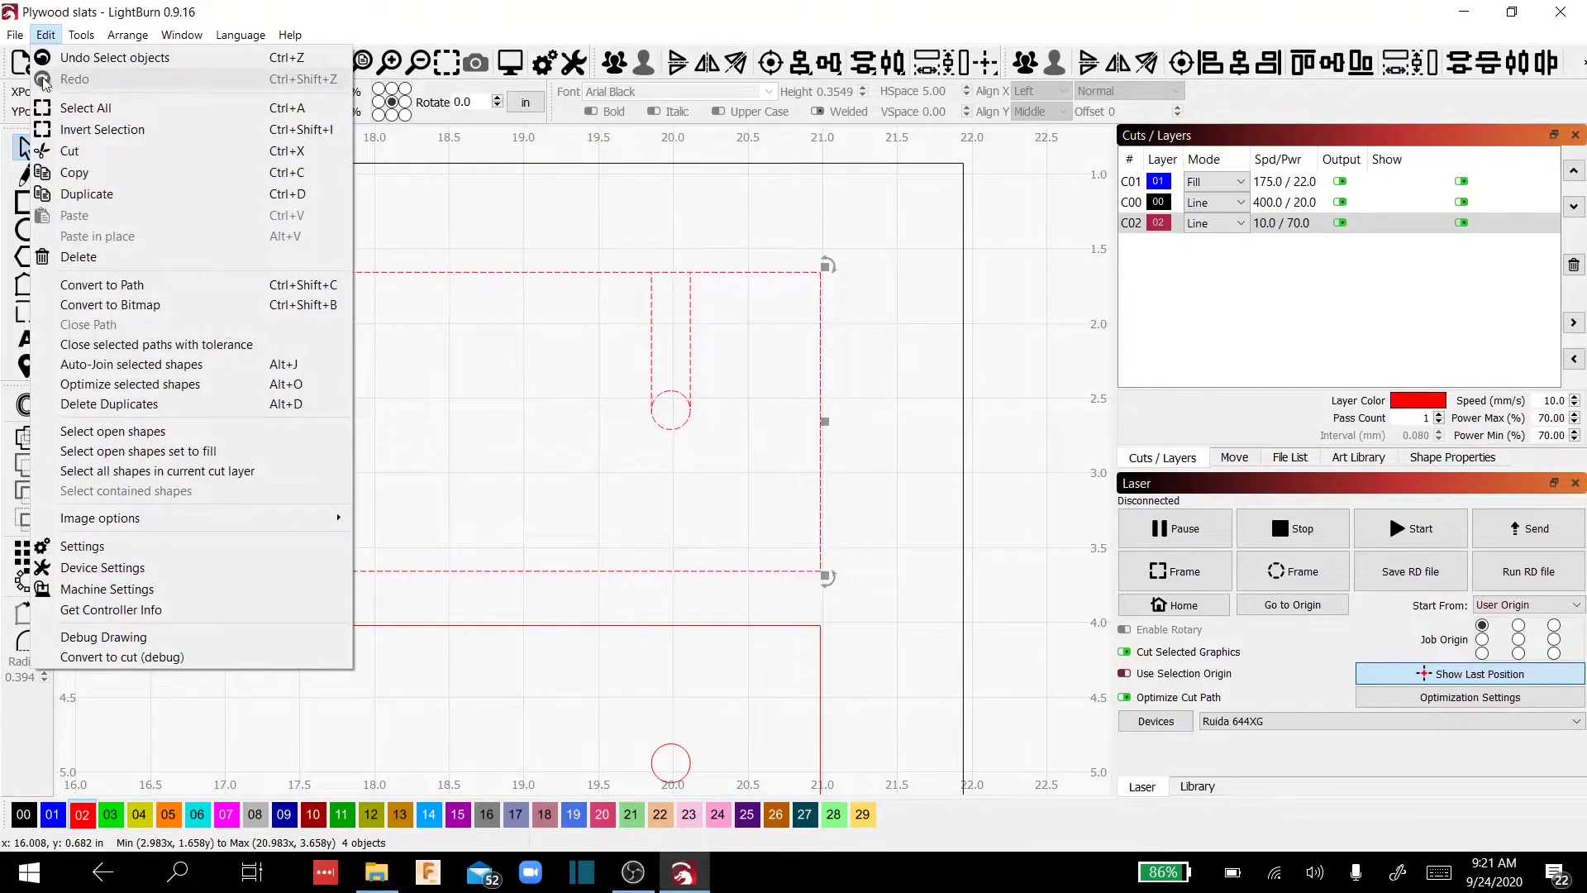
{"action": "left_click", "coordinate": [86, 290]}
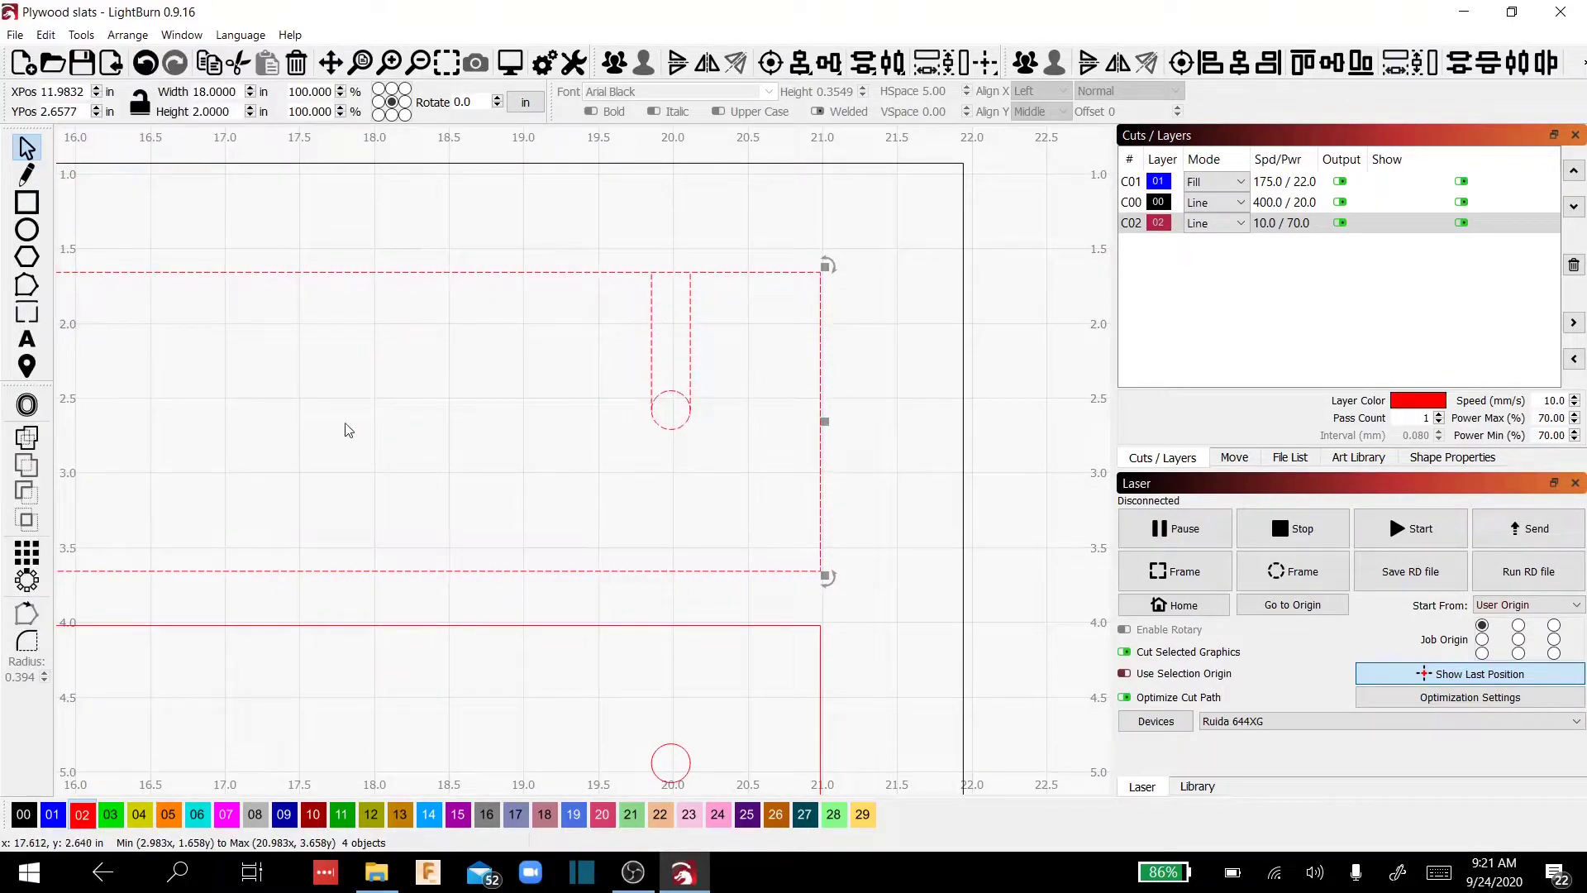
Step: In Edit Nodes mode, delete the bolt hole's top arc and the top-slat edge between the slot lines
{"action": "left_click", "coordinate": [27, 285]}
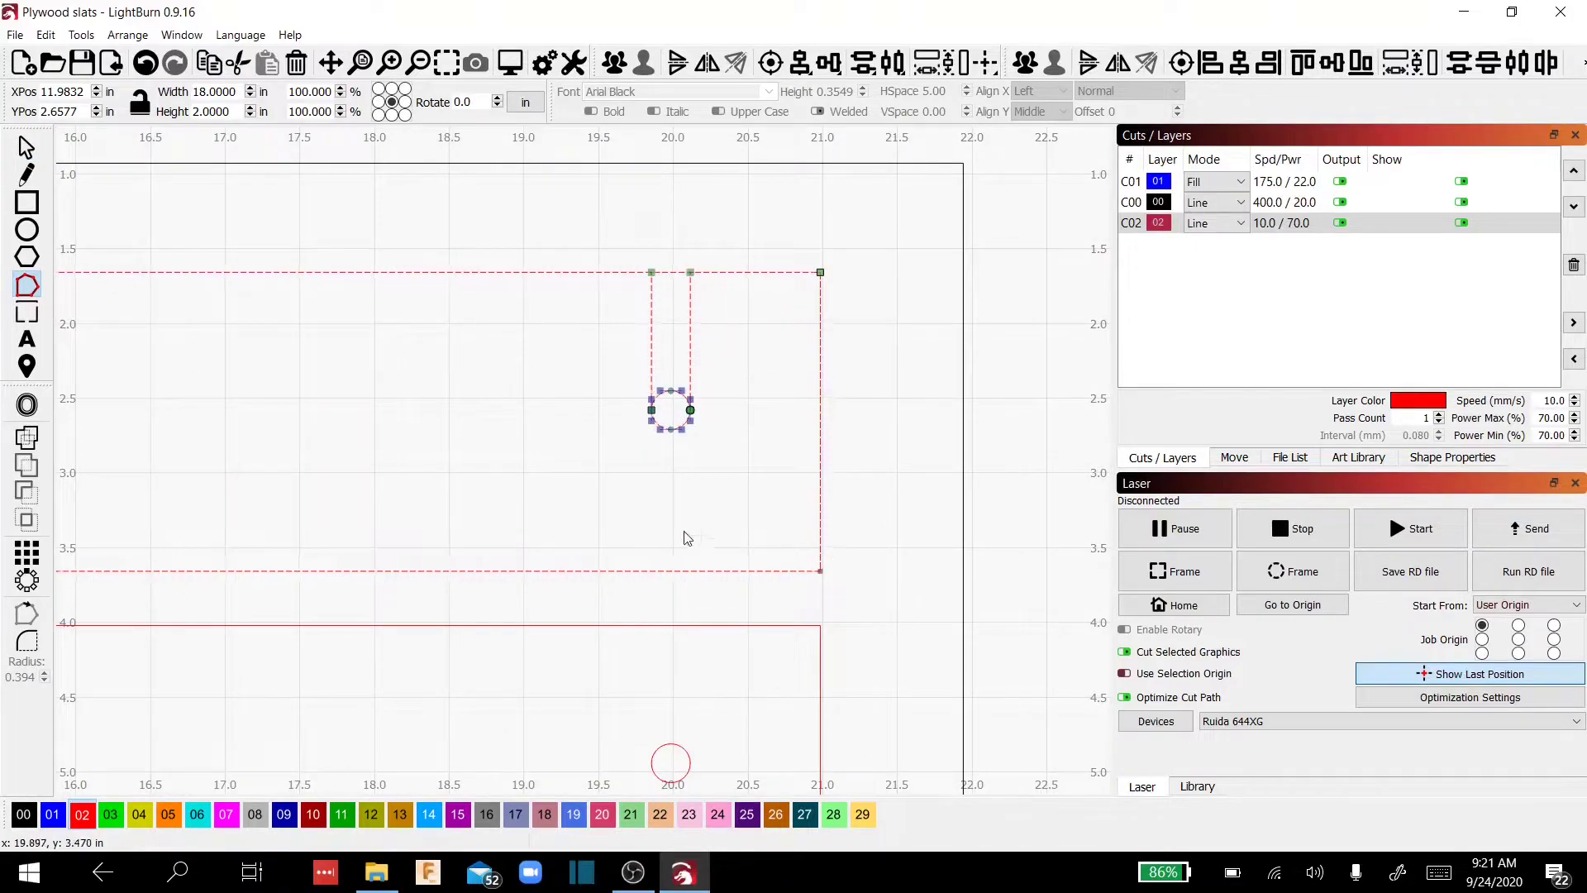
{"action": "scroll", "coordinate": [688, 429], "scroll_direction": "up", "scroll_amount": 5}
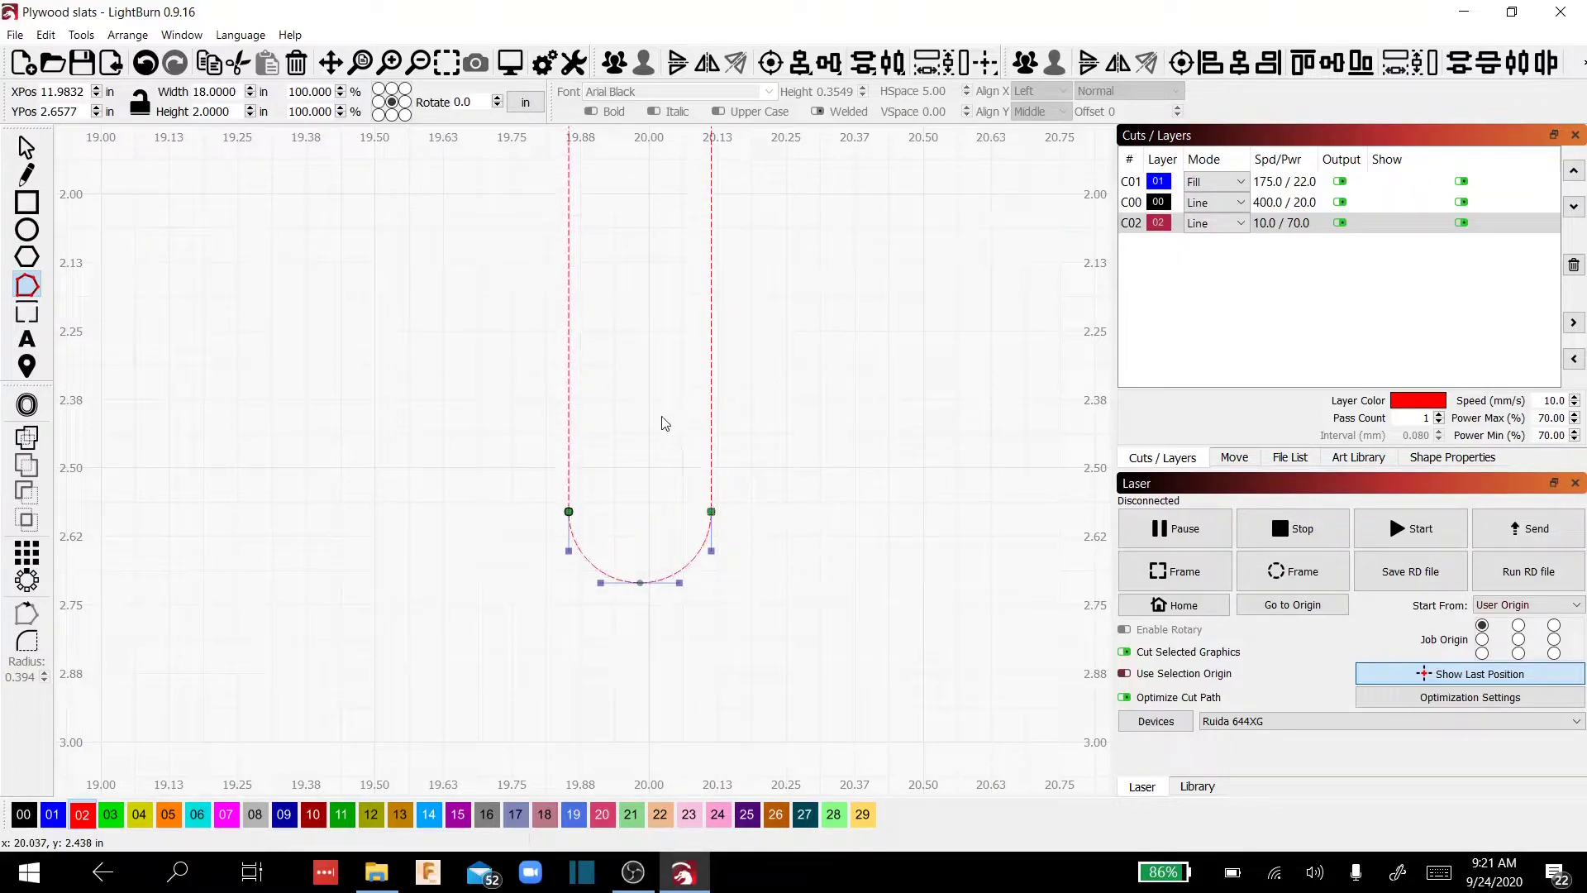
{"action": "scroll", "coordinate": [664, 420], "scroll_direction": "up", "scroll_amount": 5}
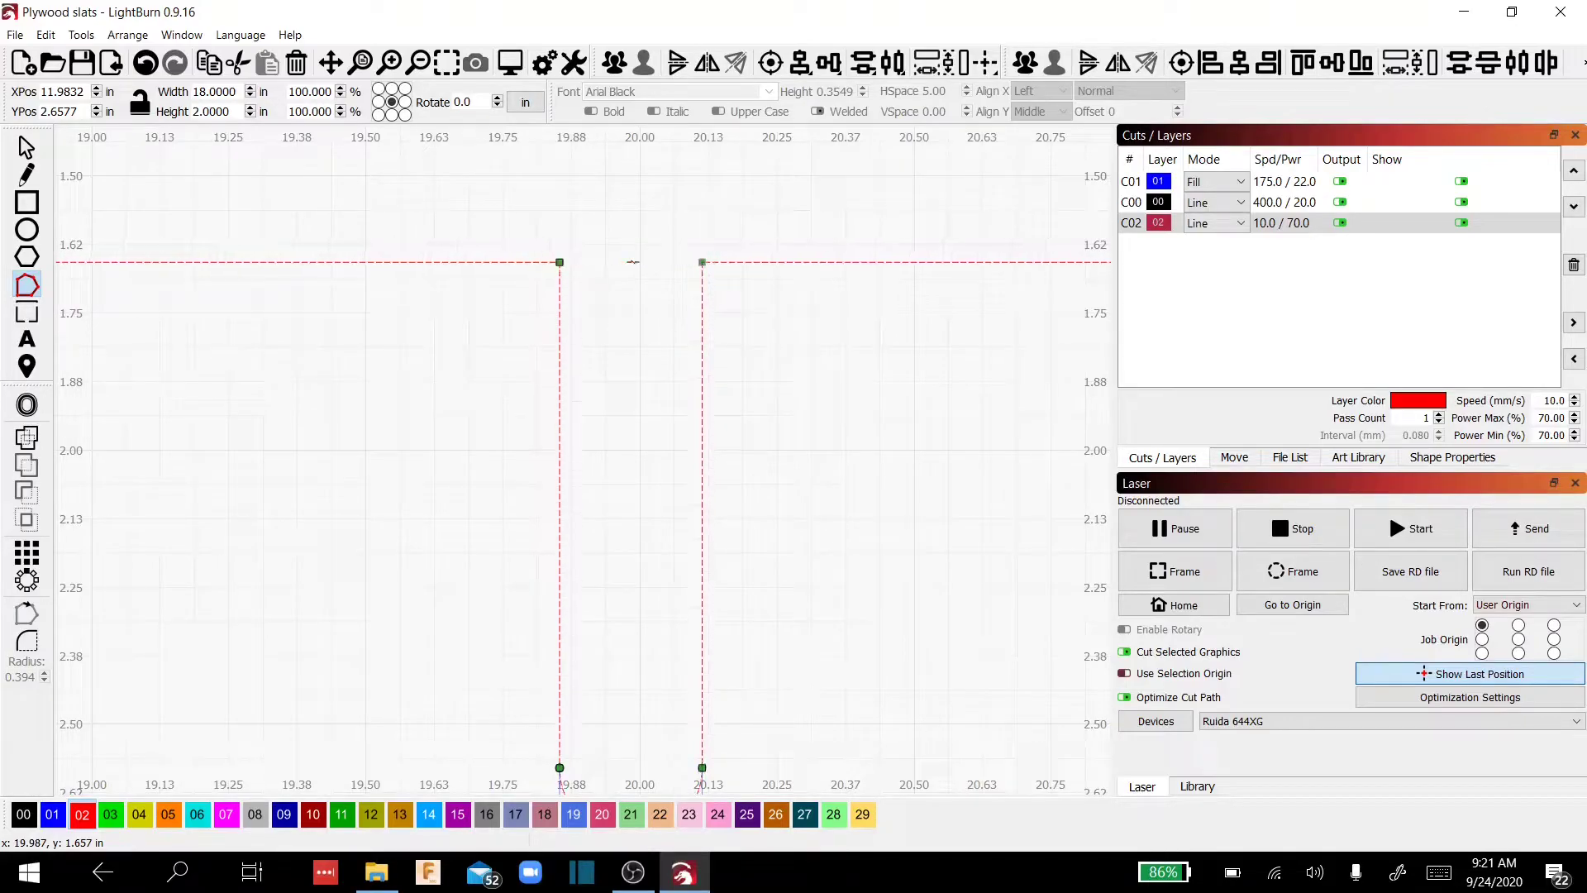
{"action": "scroll", "coordinate": [620, 394], "scroll_direction": "down", "scroll_amount": 2}
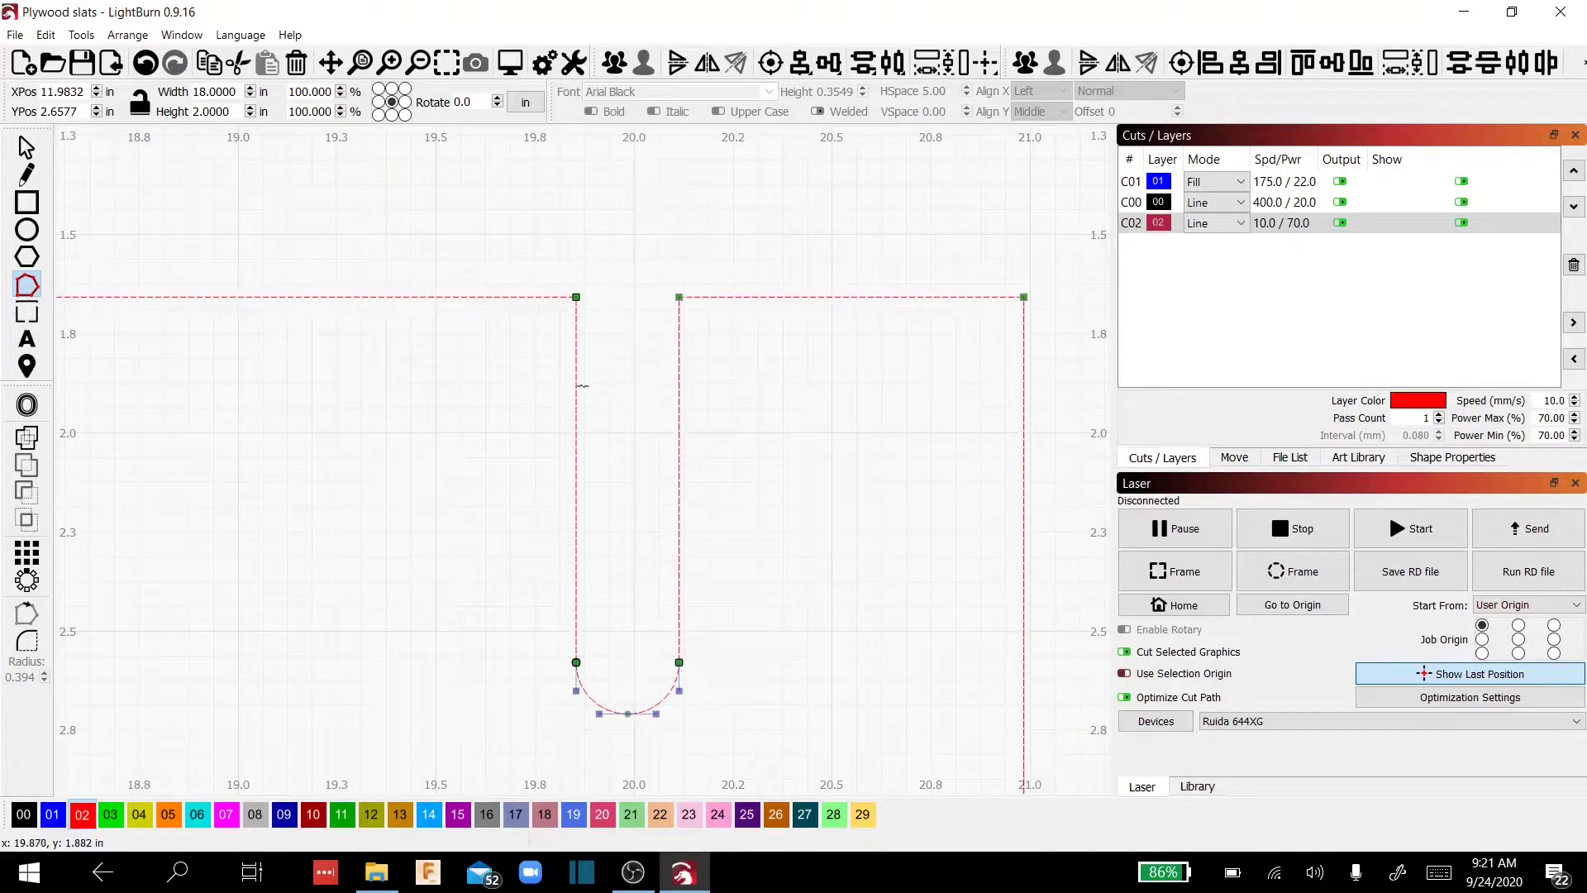
{"action": "scroll", "coordinate": [631, 304], "scroll_direction": "down", "scroll_amount": 4}
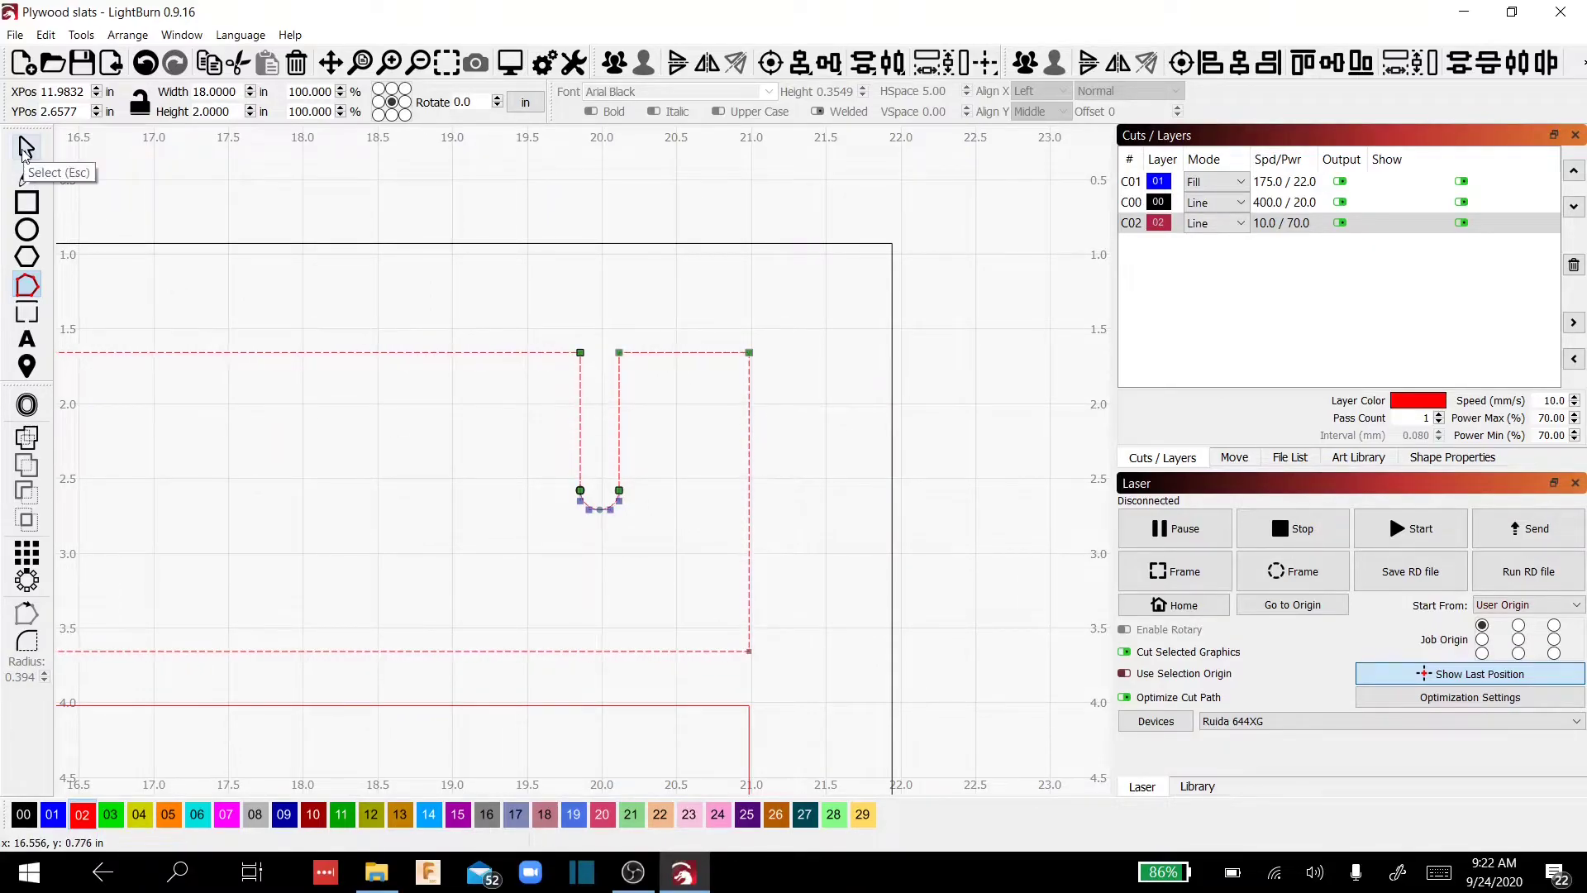
Step: Bring both slats into view and box-select every piece of the top slat
{"action": "left_click", "coordinate": [25, 149]}
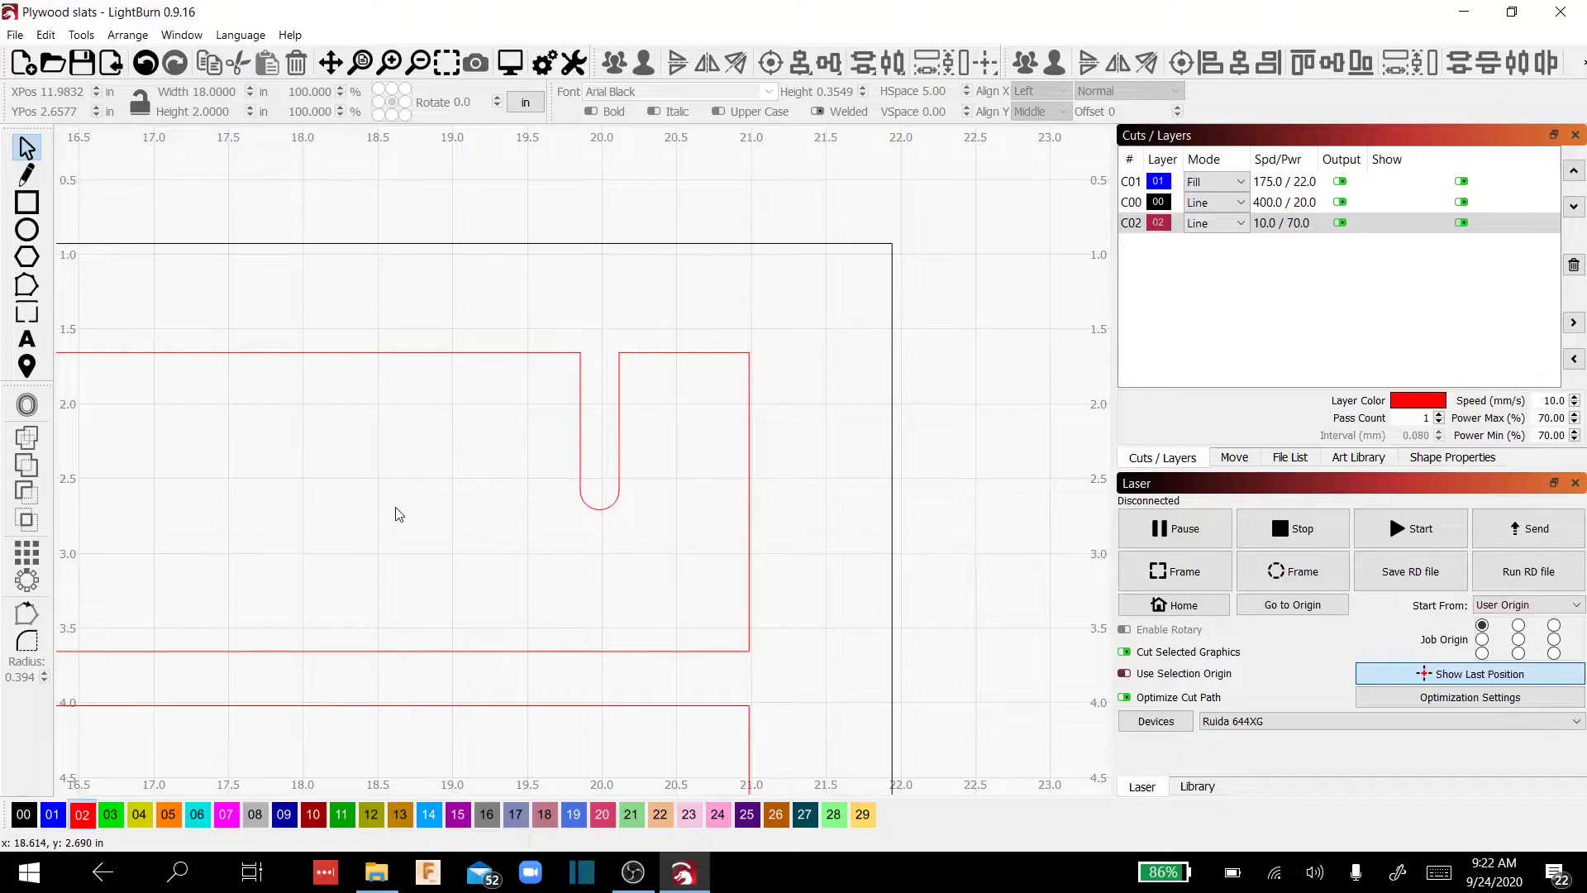
{"action": "scroll", "coordinate": [397, 510], "scroll_direction": "down", "scroll_amount": 5}
{"action": "mouse_move", "coordinate": [398, 500]}
{"action": "left_mouse_down"}
{"action": "mouse_move", "coordinate": [571, 505]}
{"action": "mouse_move", "coordinate": [751, 432]}
{"action": "mouse_move", "coordinate": [886, 410]}
{"action": "left_mouse_up"}
{"action": "left_click_drag", "start_coordinate": [758, 408], "coordinate": [801, 411]}
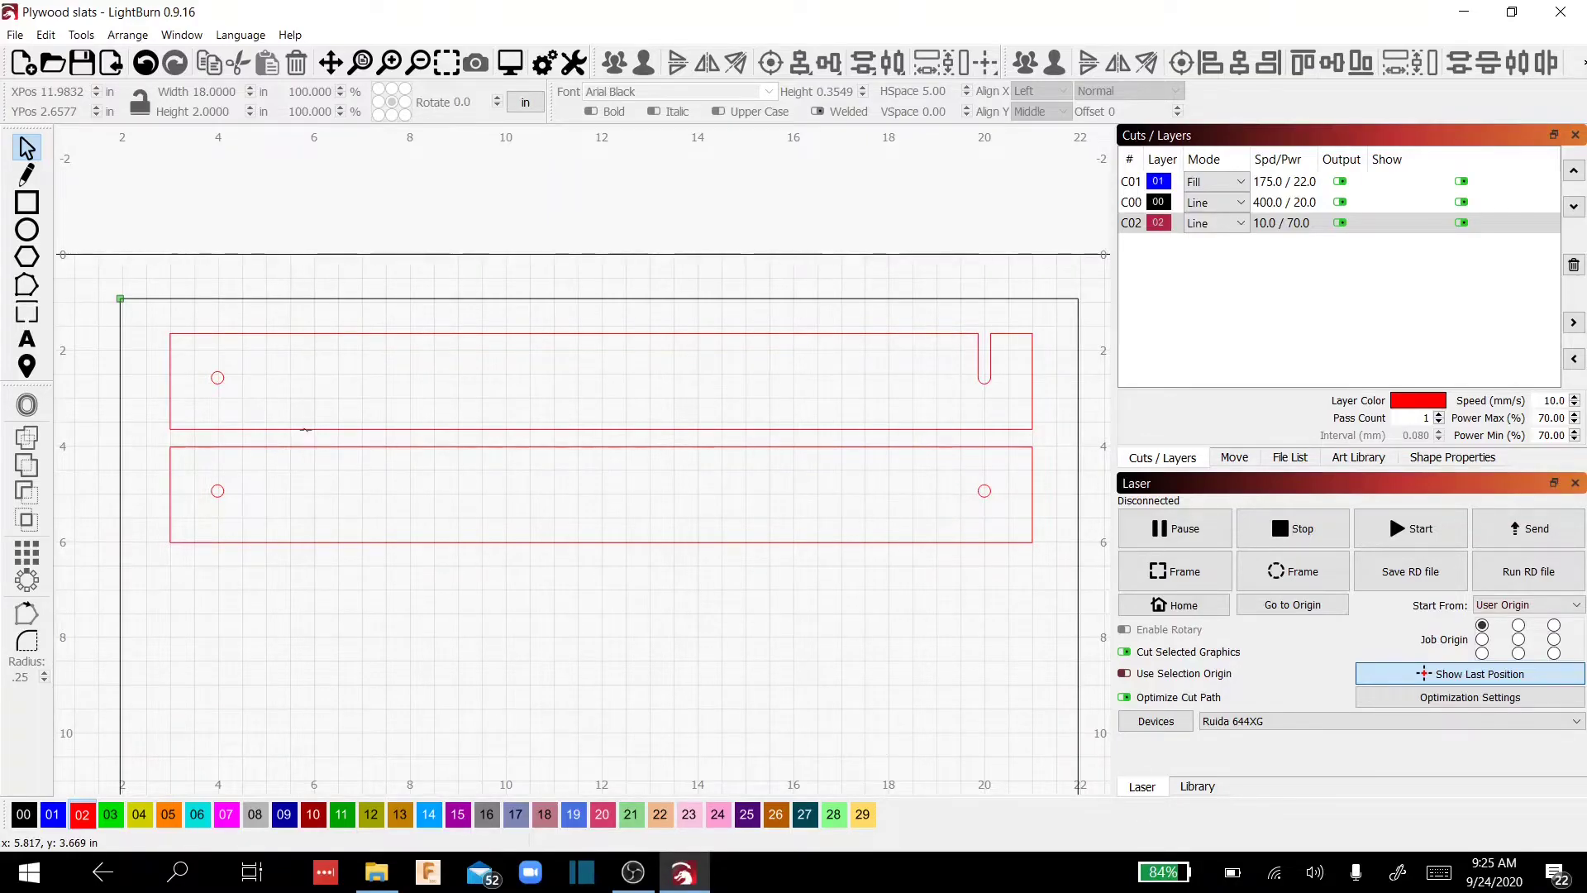
{"action": "left_click", "coordinate": [306, 429]}
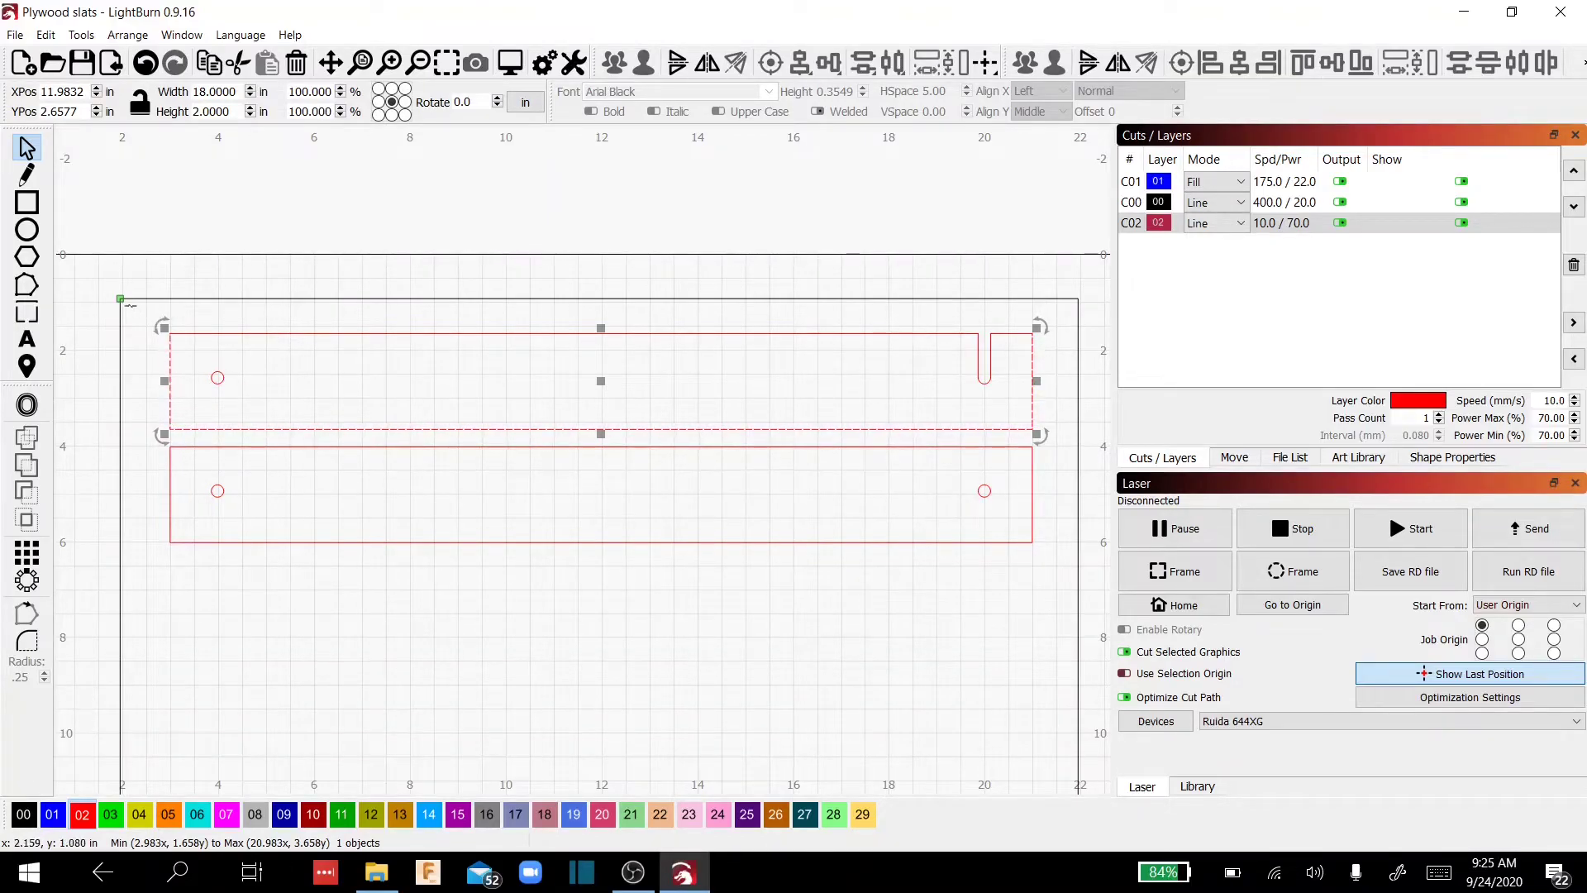
{"action": "left_click_drag", "start_coordinate": [140, 310], "coordinate": [1063, 449]}
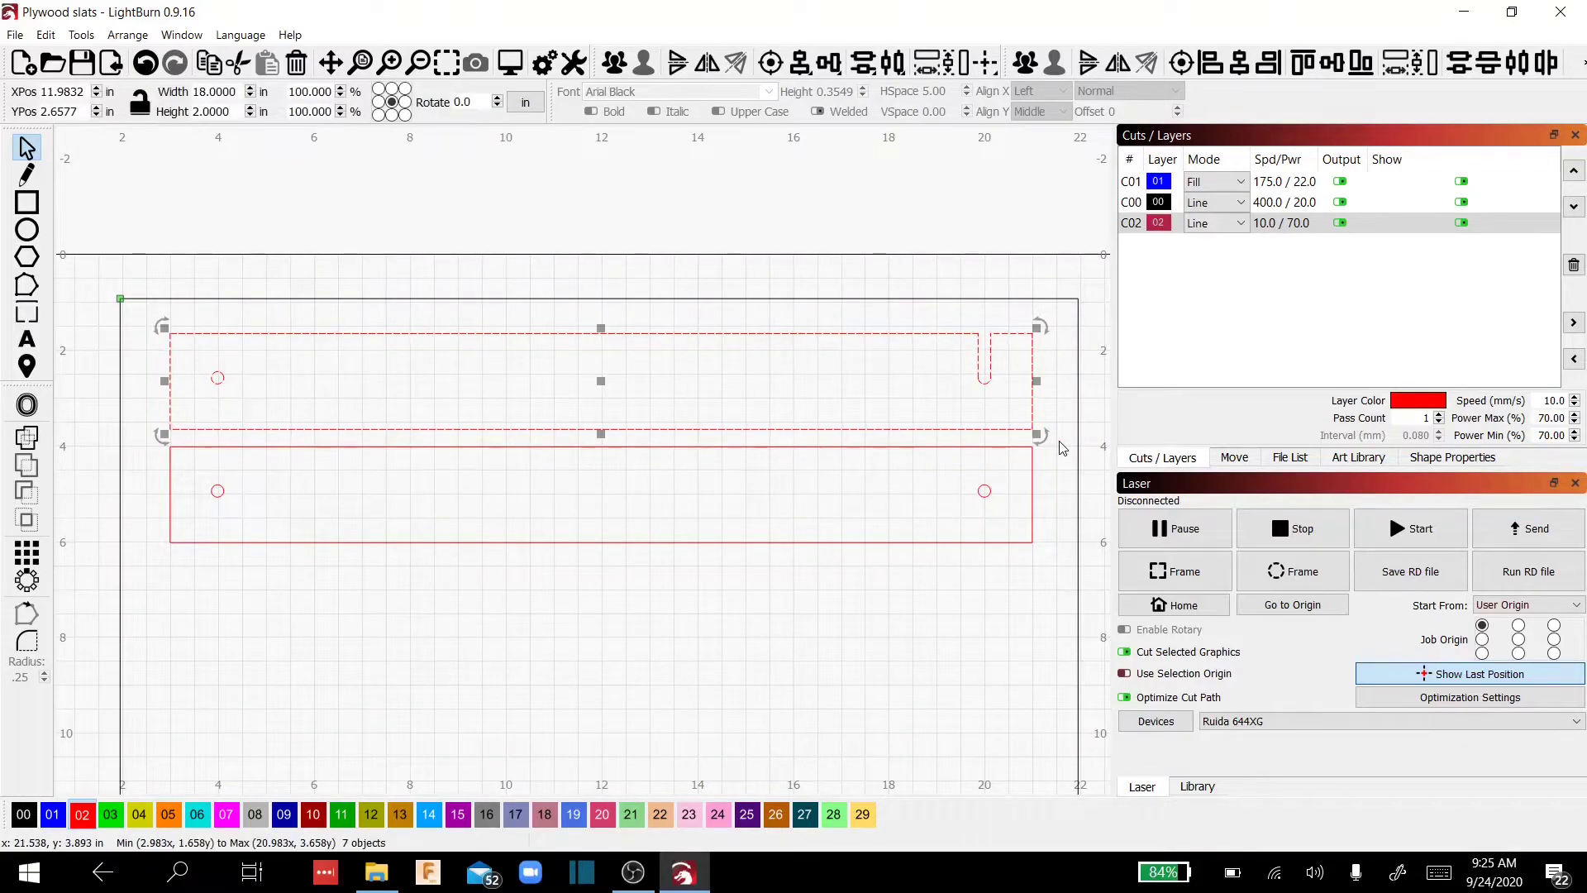
Step: Auto-join the top slat's outline and slot pieces, then confirm each slat selects as one object
{"action": "left_click", "coordinate": [45, 35]}
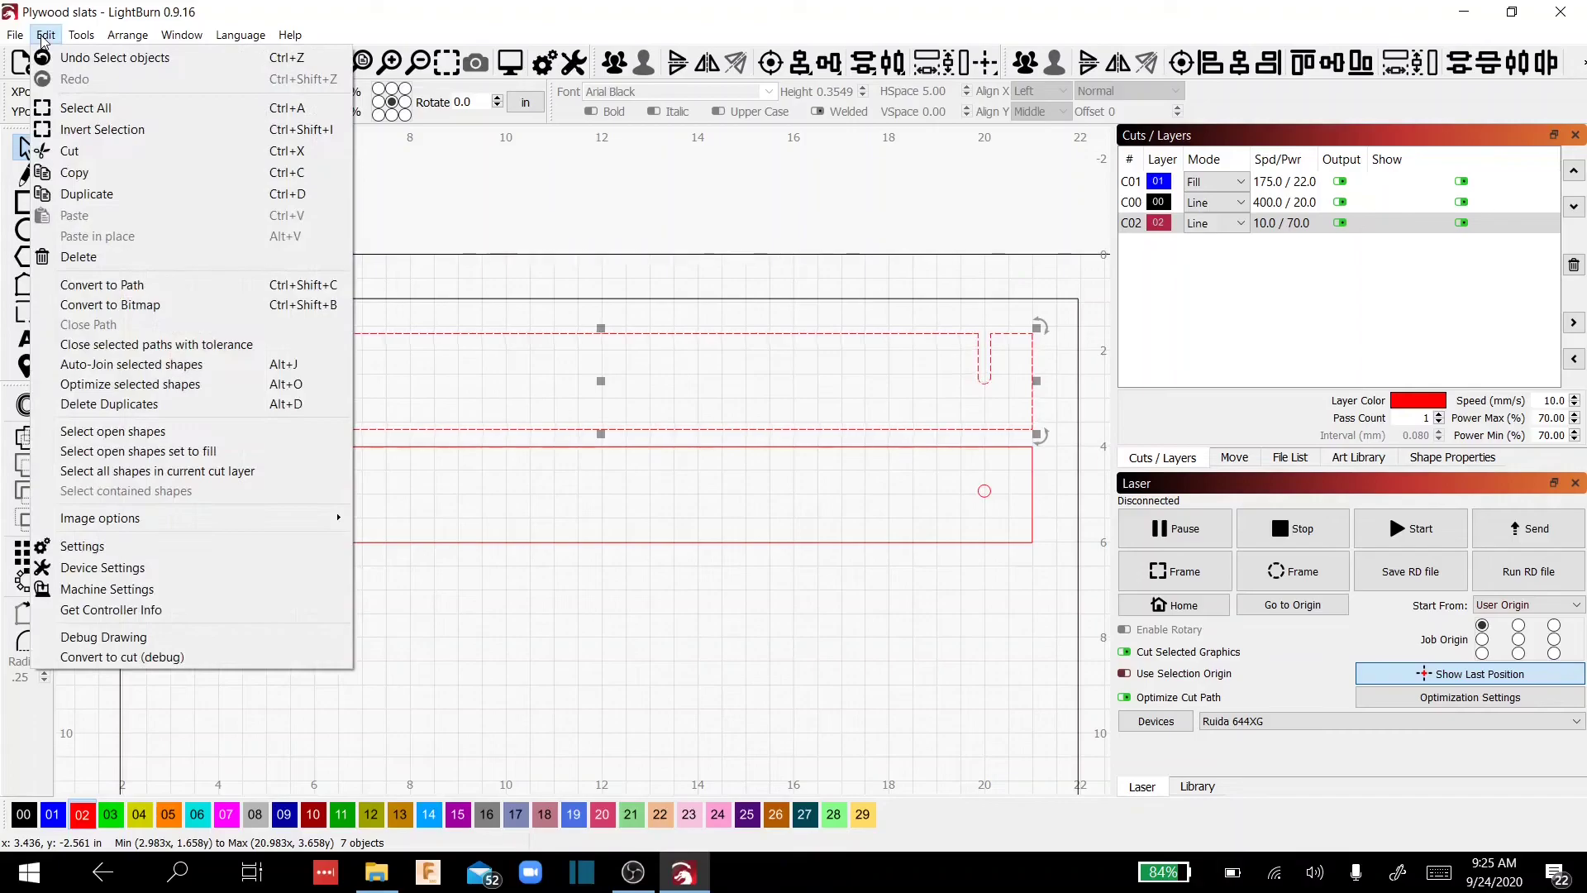
{"action": "left_click", "coordinate": [106, 365]}
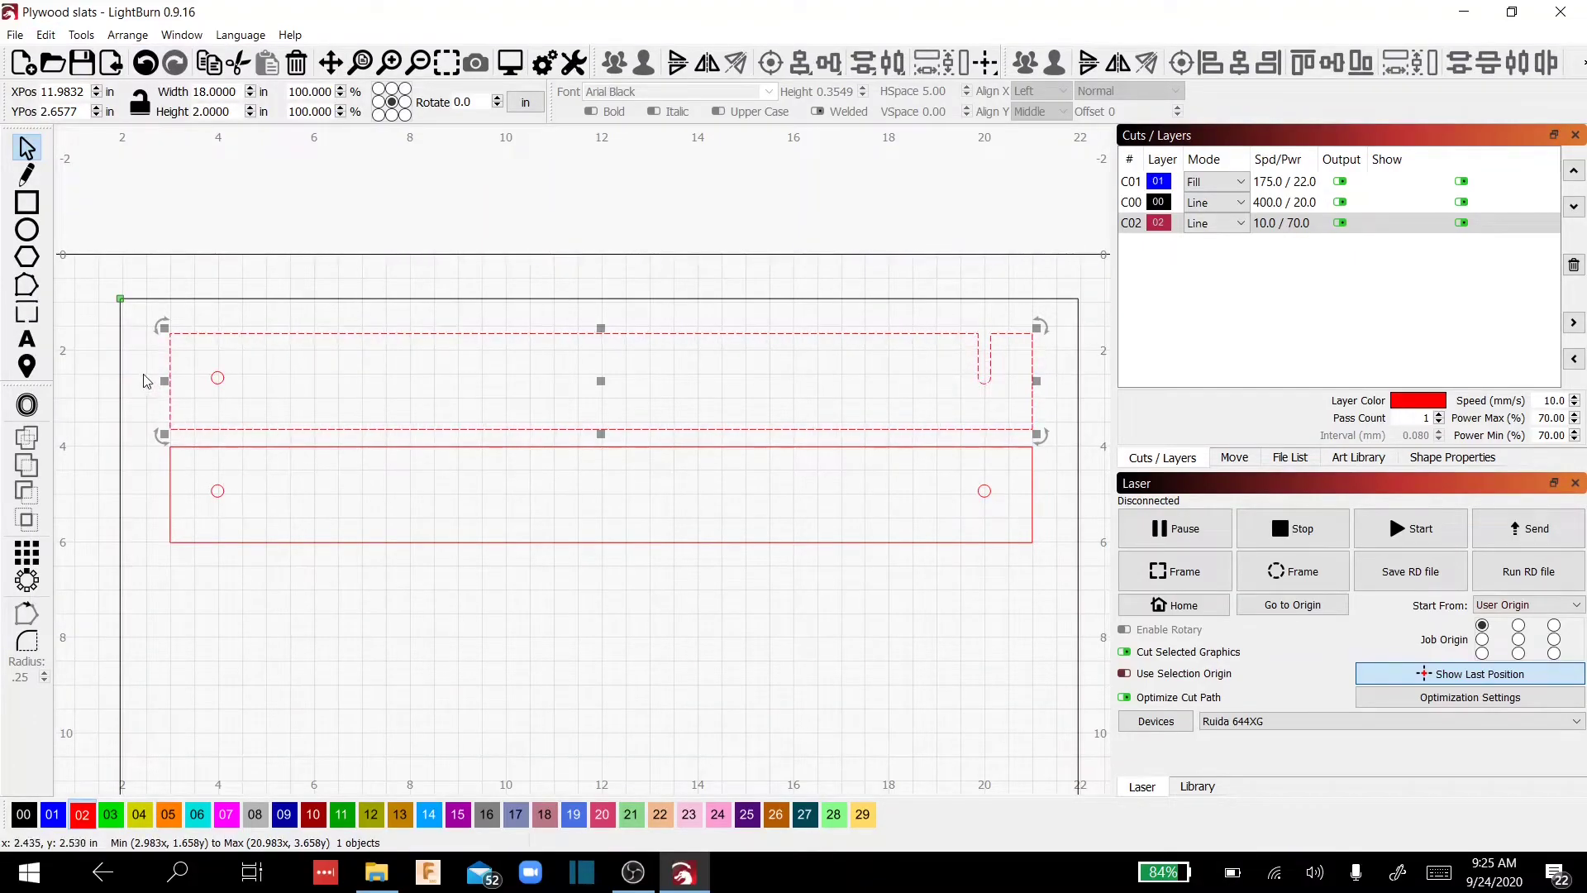
{"action": "left_click", "coordinate": [172, 415]}
{"action": "left_click", "coordinate": [171, 416]}
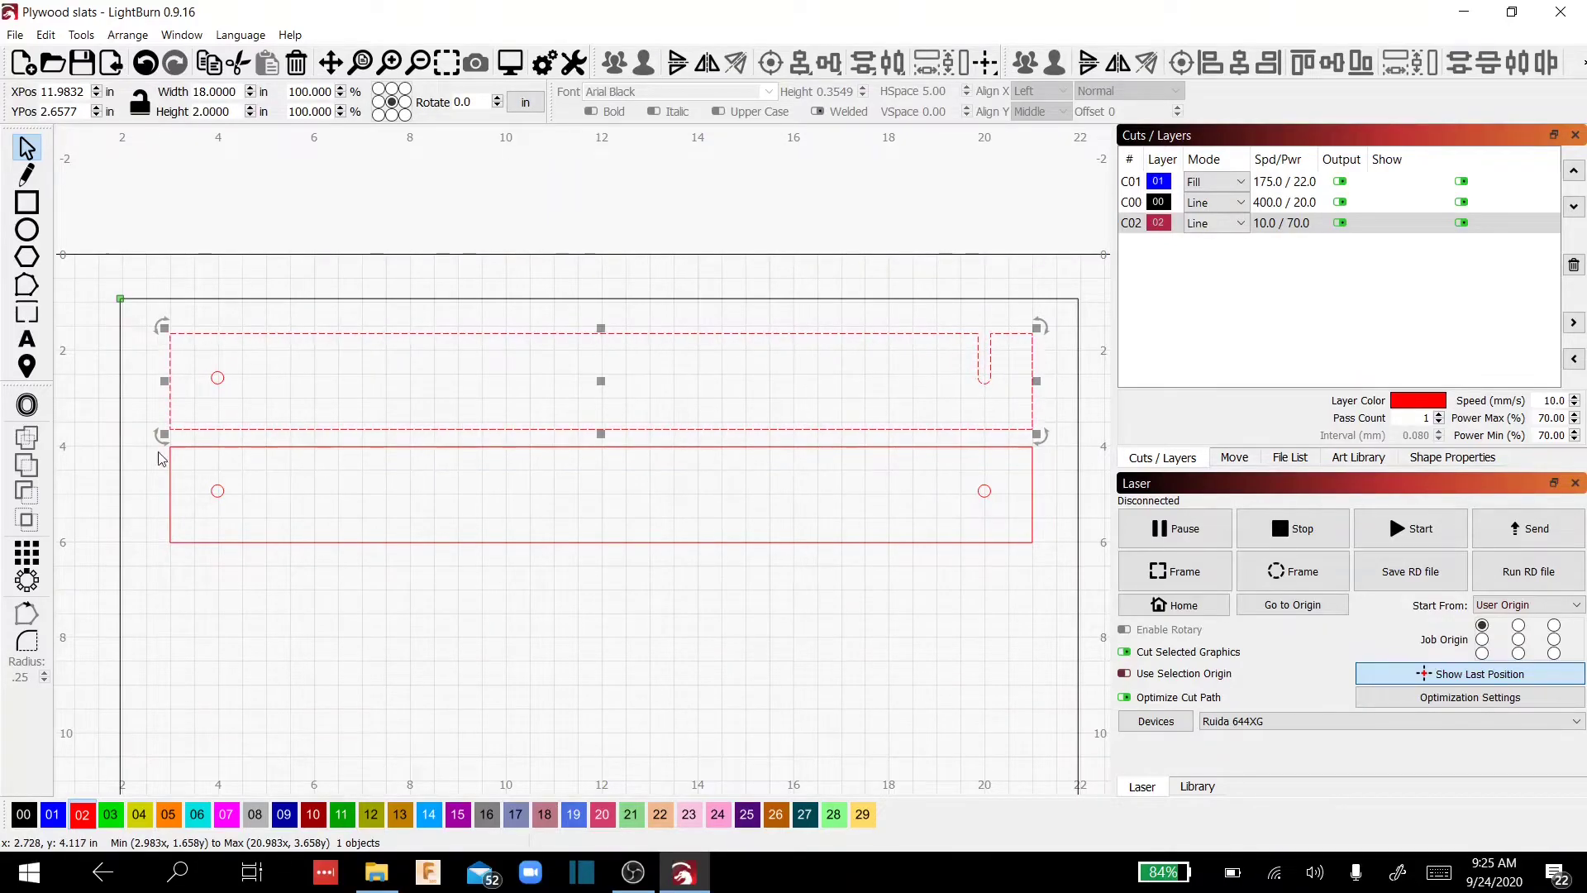
{"action": "left_click", "coordinate": [140, 496]}
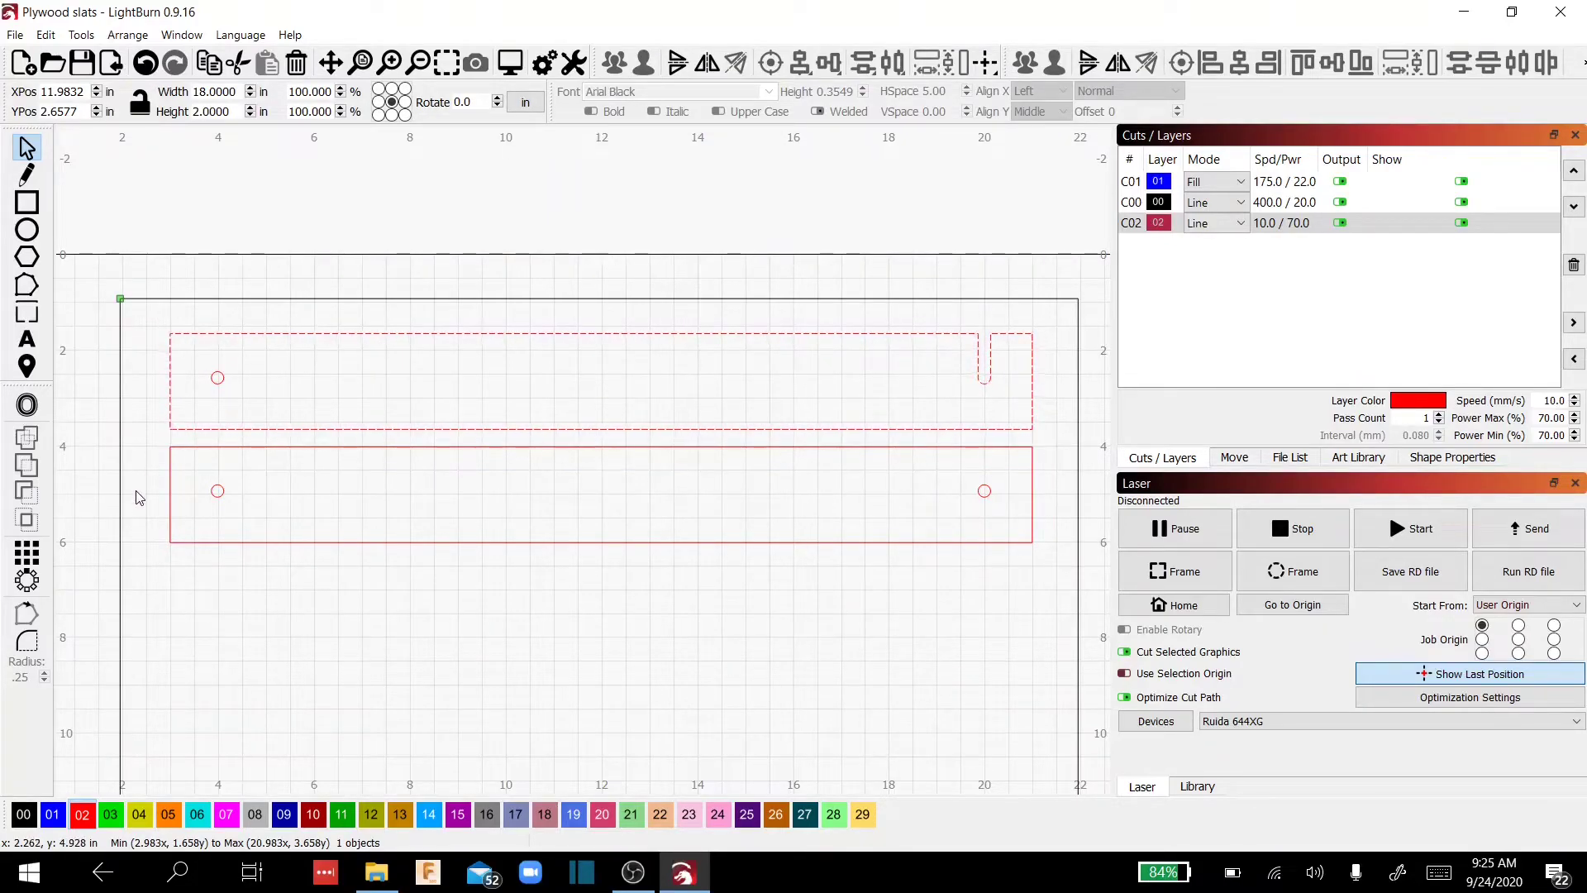
{"action": "left_click", "coordinate": [171, 539]}
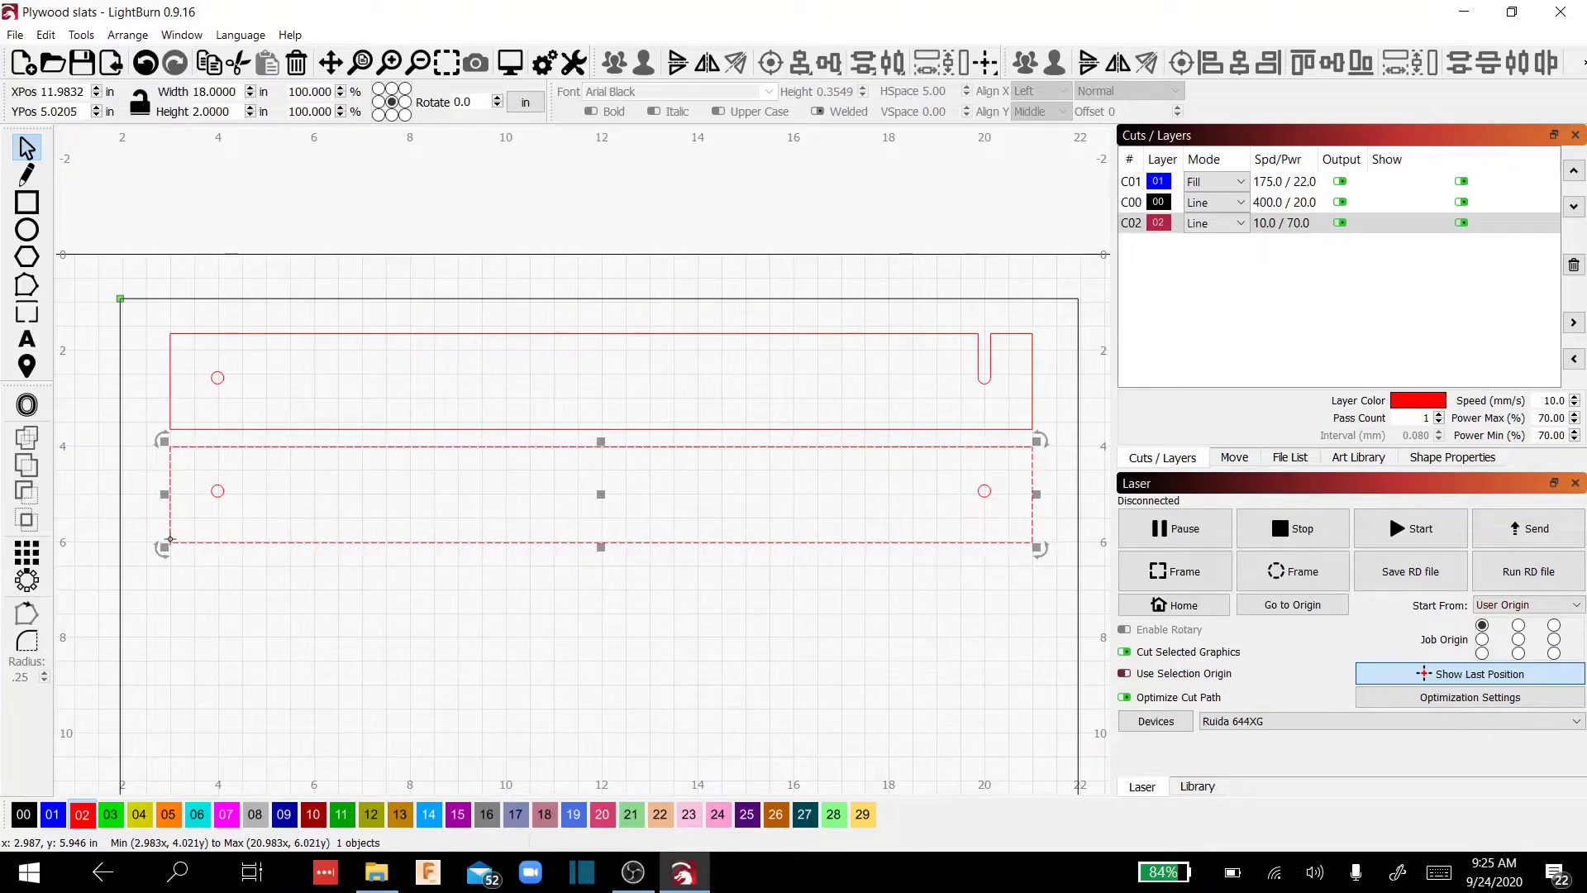
Step: Round the upper slat's bottom-left and top-left corners with the 0.25 in corner radius
{"action": "left_click", "coordinate": [196, 587]}
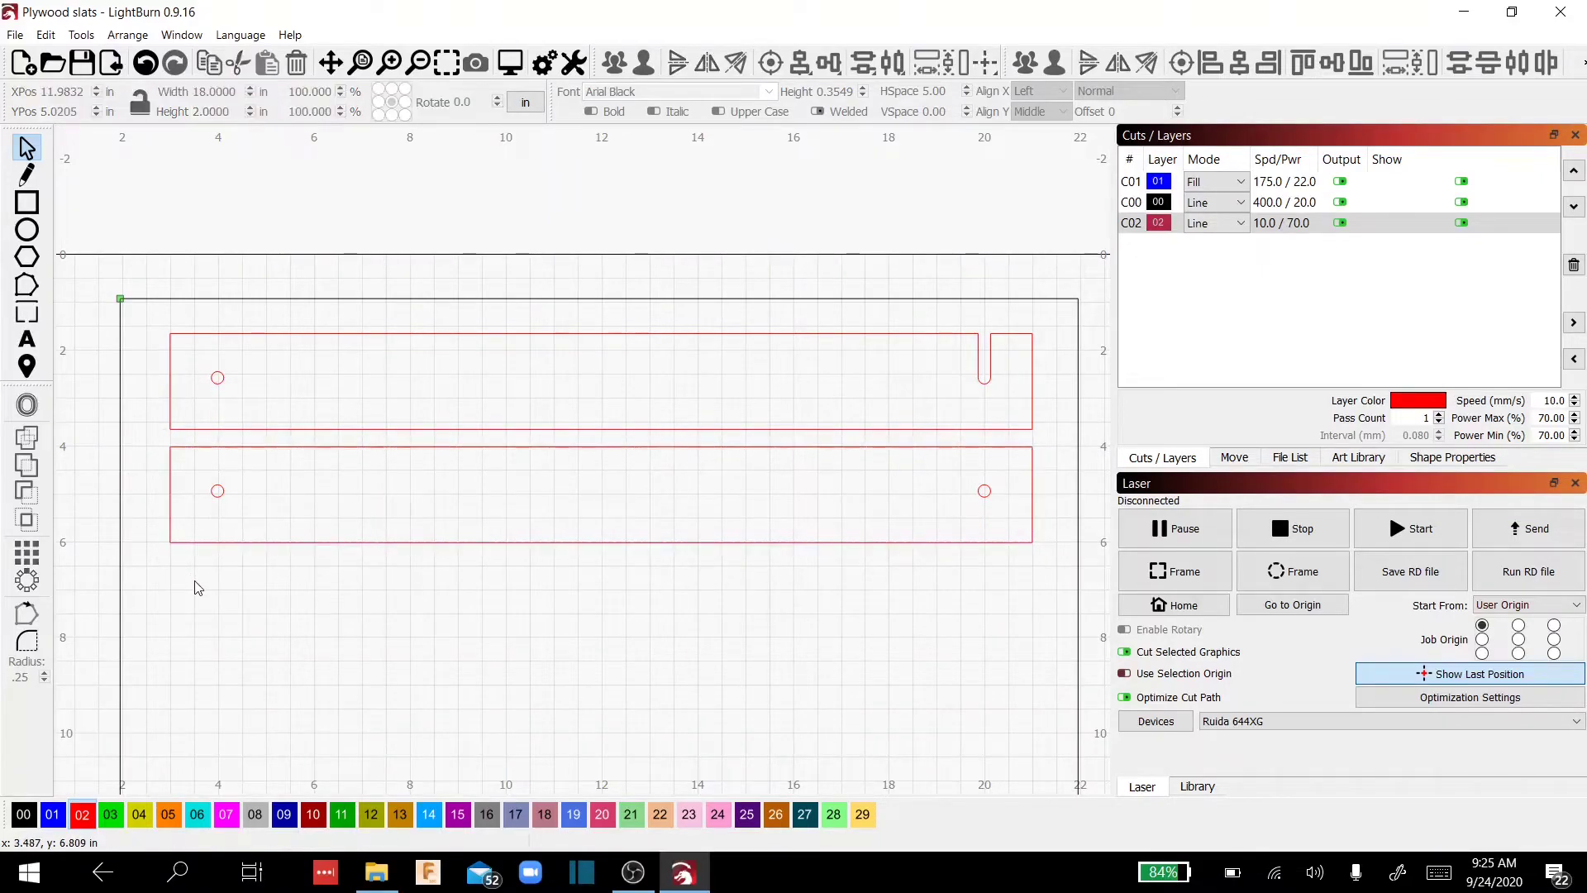
{"action": "left_click", "coordinate": [25, 652]}
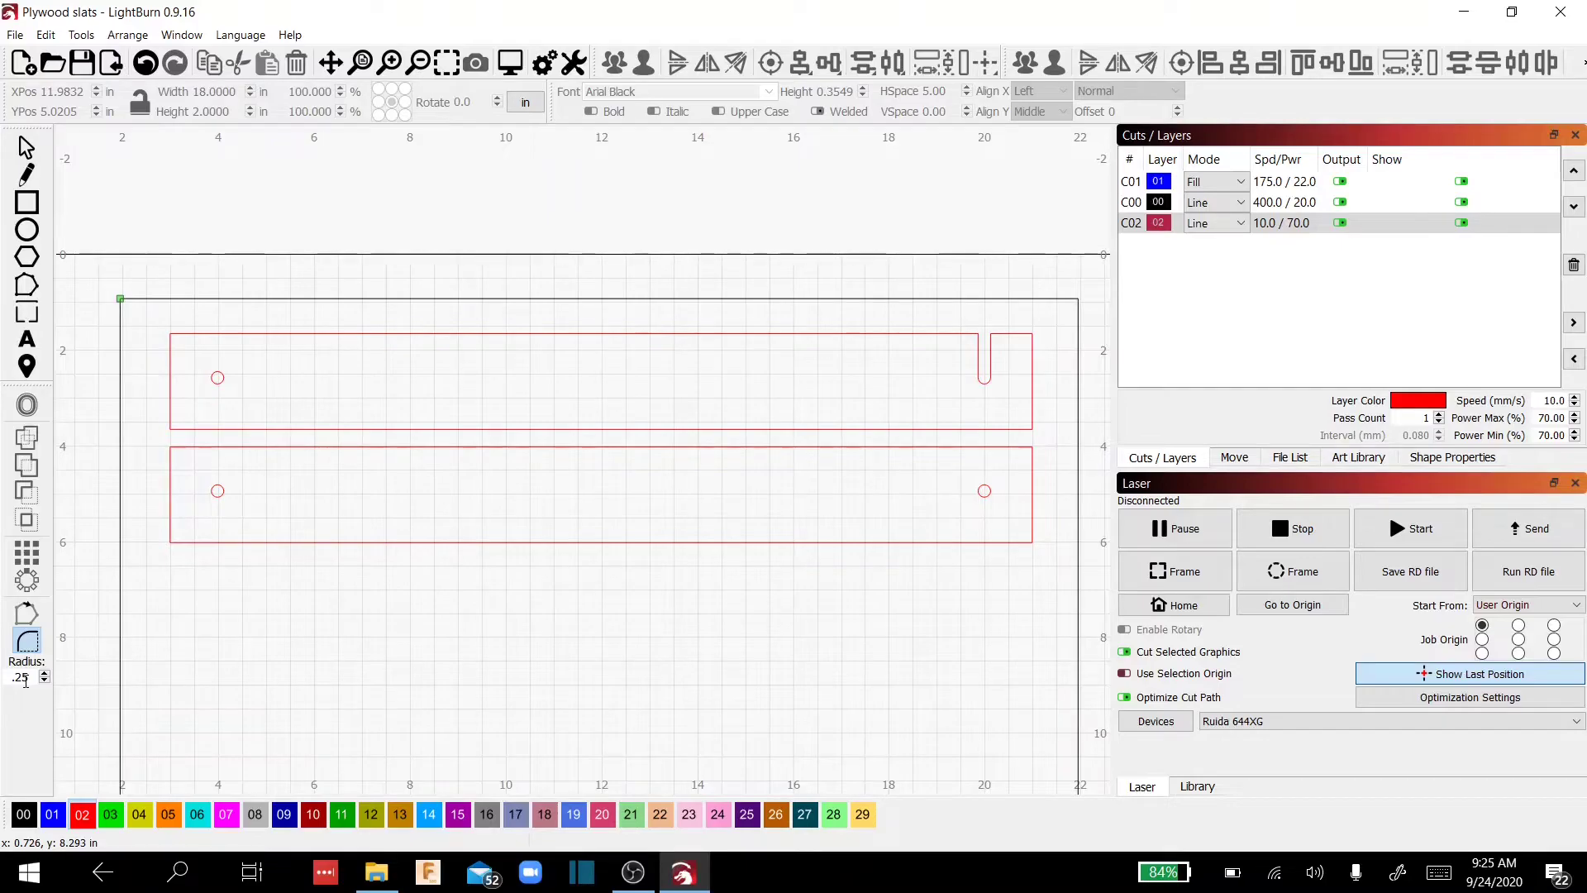
{"action": "left_click", "coordinate": [180, 430]}
{"action": "left_click", "coordinate": [170, 429]}
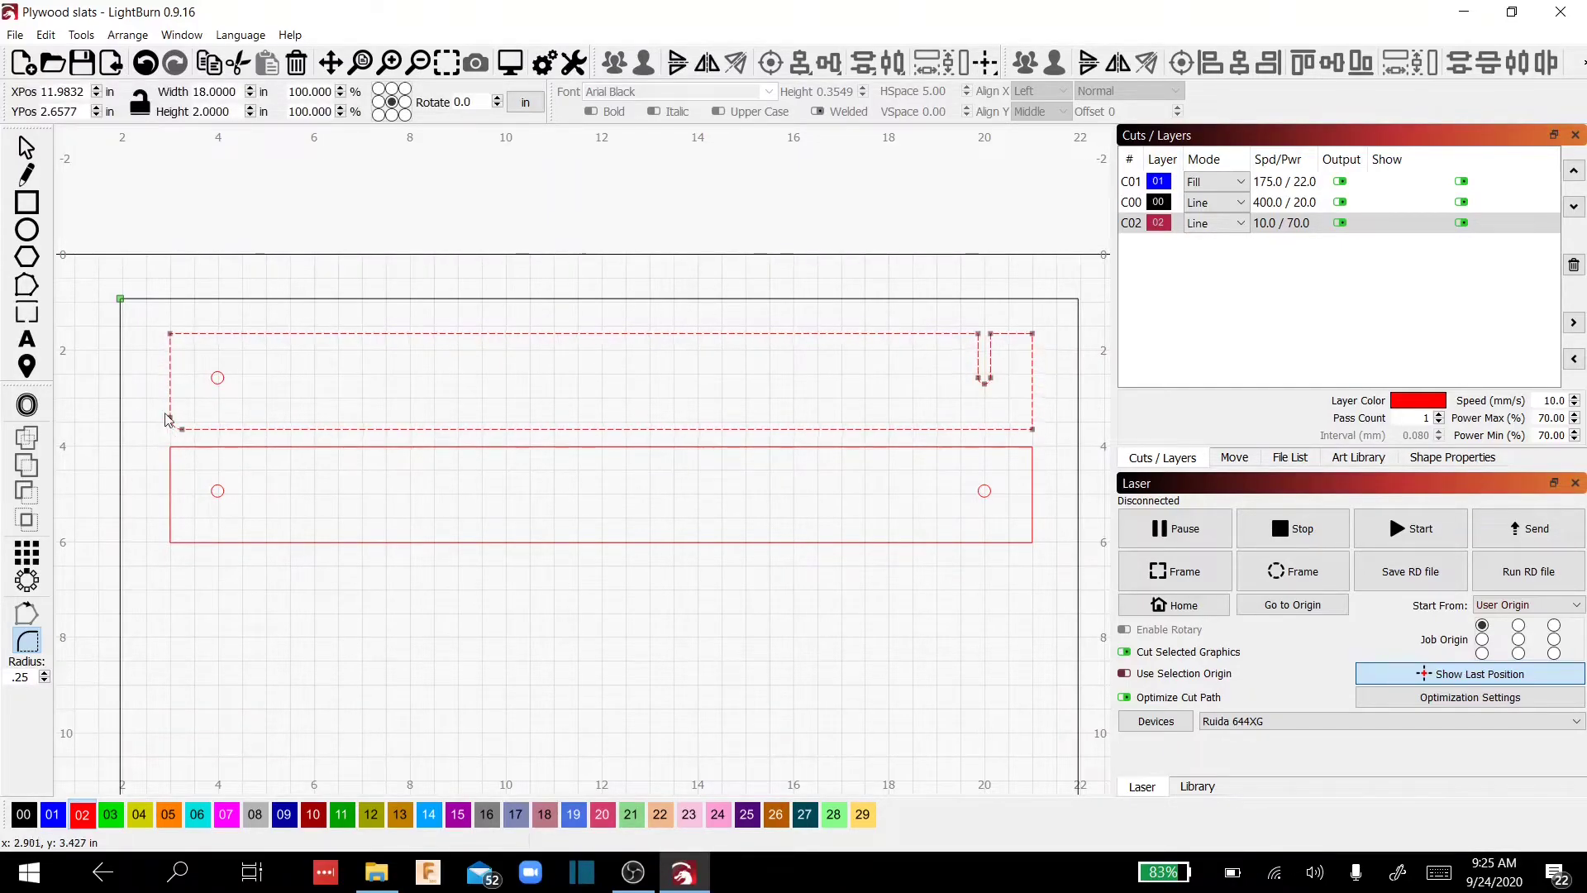
{"action": "scroll", "coordinate": [170, 419], "scroll_direction": "up", "scroll_amount": 5}
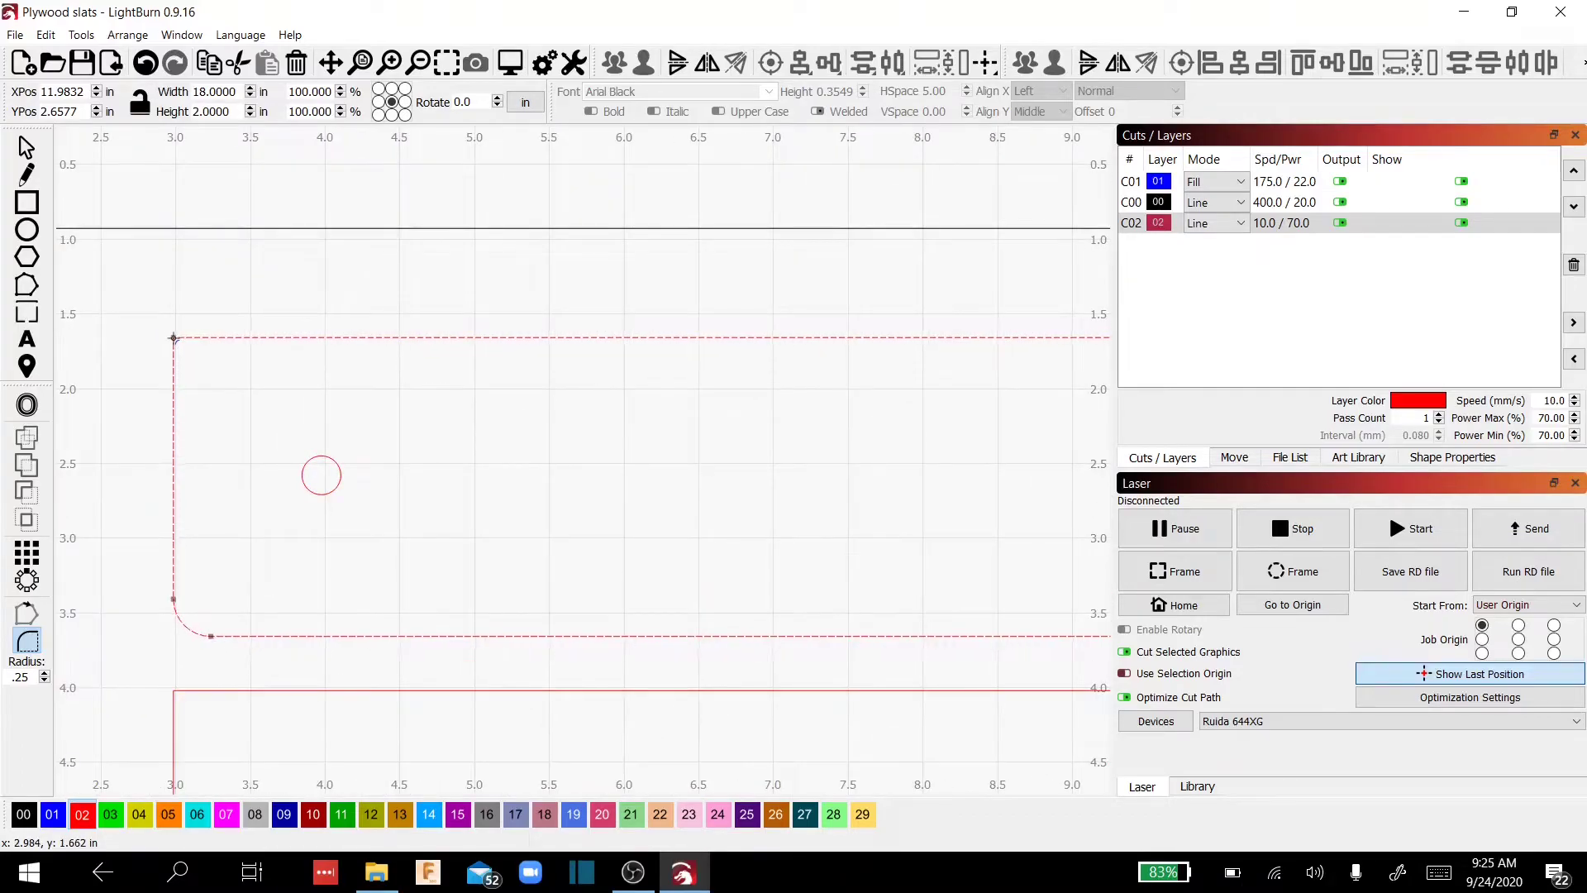
{"action": "left_click", "coordinate": [177, 346]}
{"action": "scroll", "coordinate": [565, 407], "scroll_direction": "down", "scroll_amount": 3}
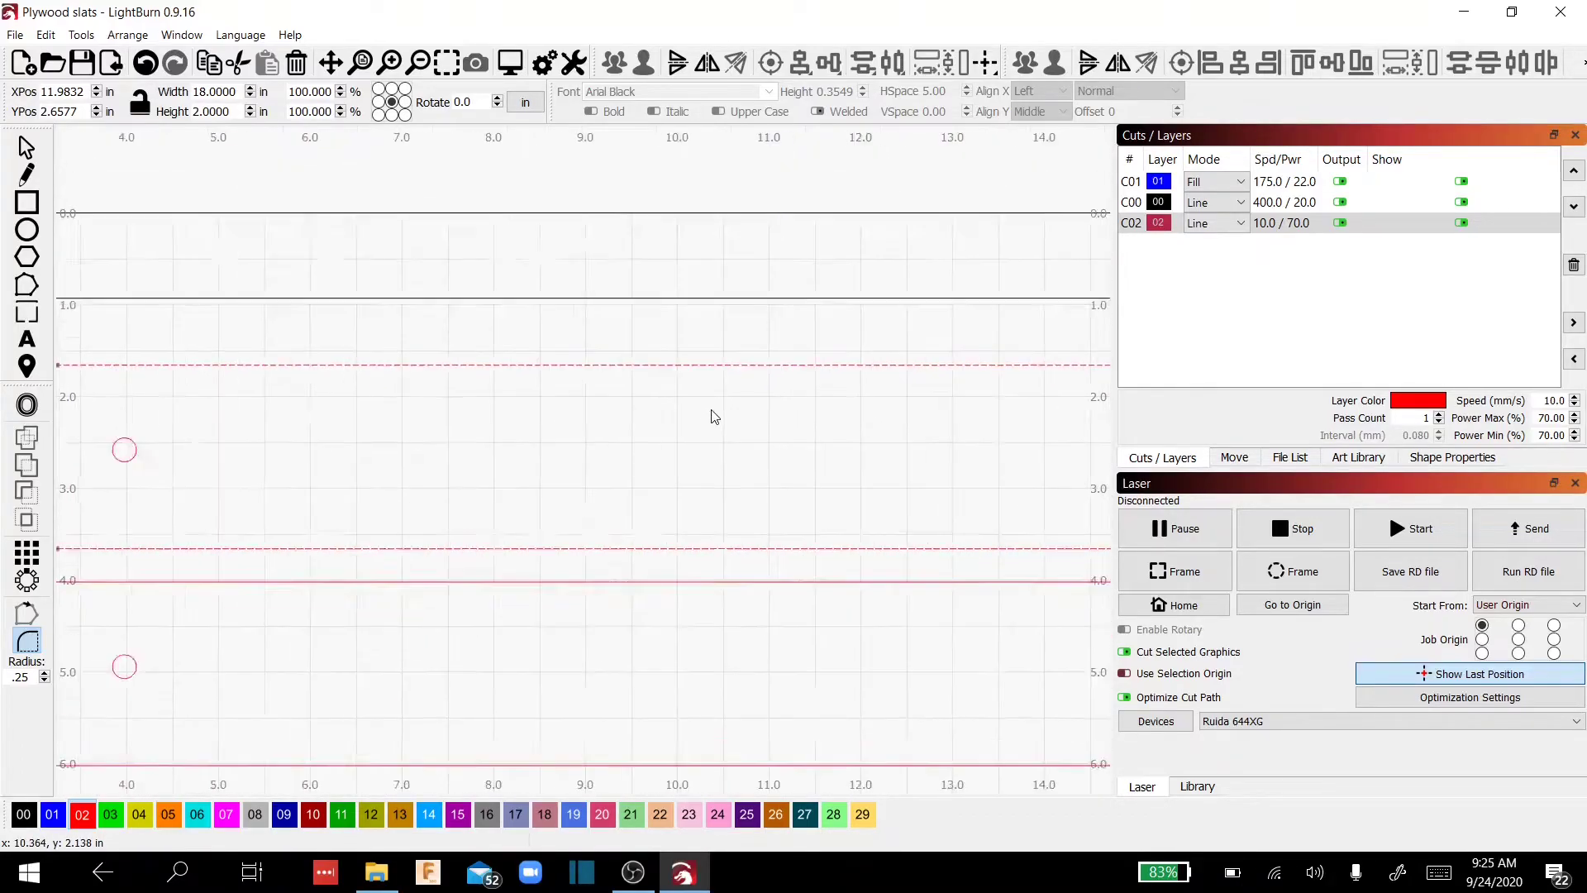
Step: Round the lower slat's top-left and bottom-left corners at 0.25 in
{"action": "left_click_drag", "start_coordinate": [1027, 443], "coordinate": [425, 393]}
{"action": "scroll", "coordinate": [567, 383], "scroll_direction": "up", "scroll_amount": 3}
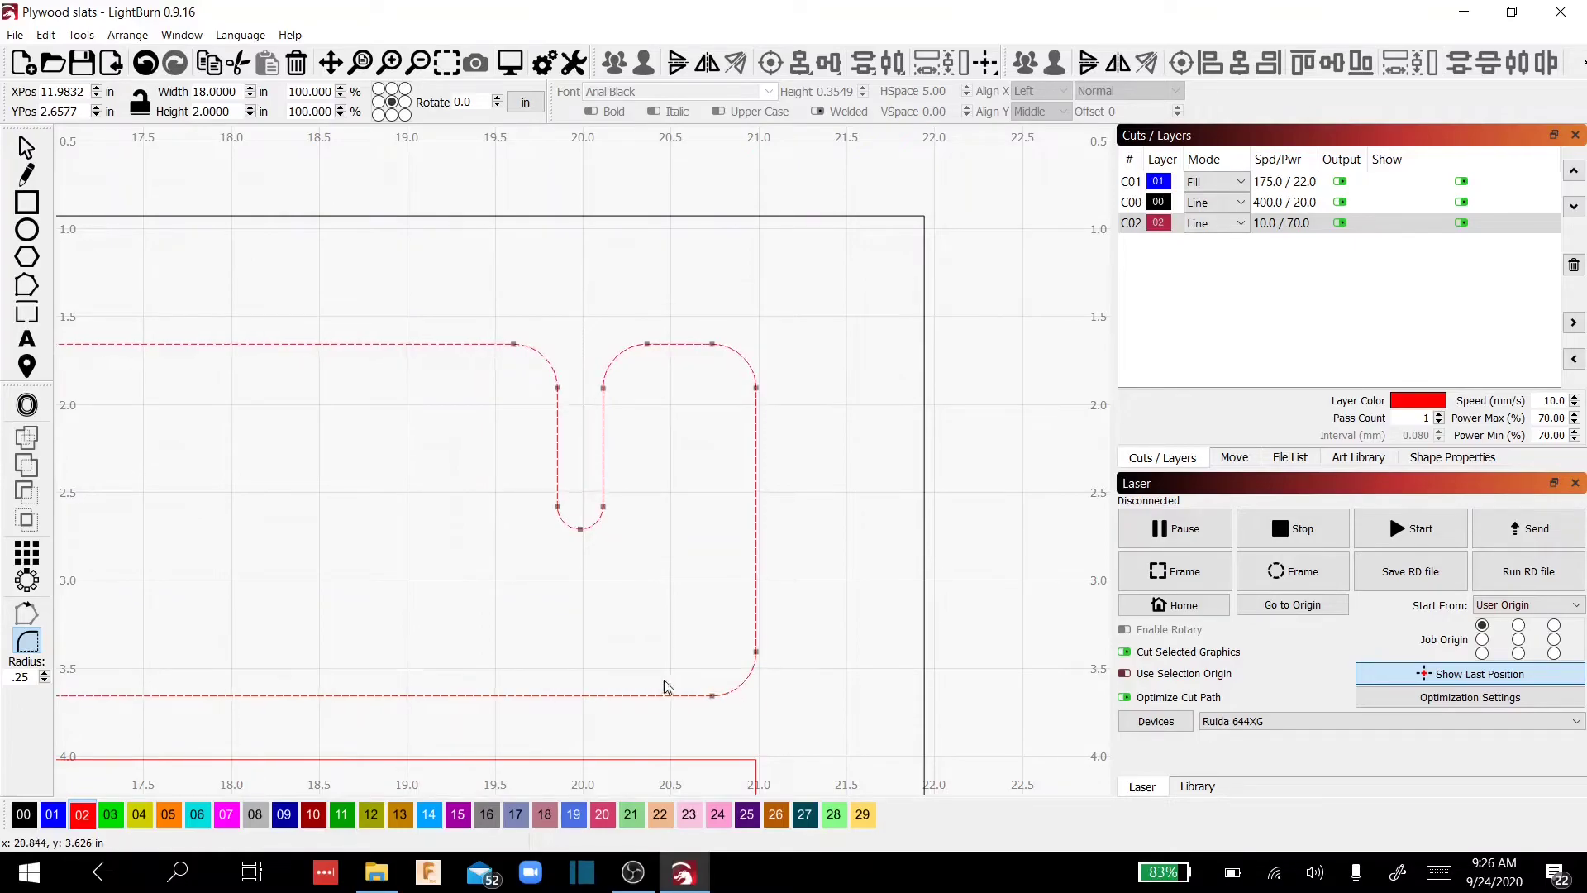
{"action": "scroll", "coordinate": [639, 679], "scroll_direction": "down", "scroll_amount": 2}
{"action": "scroll", "coordinate": [496, 579], "scroll_direction": "left", "scroll_amount": 5}
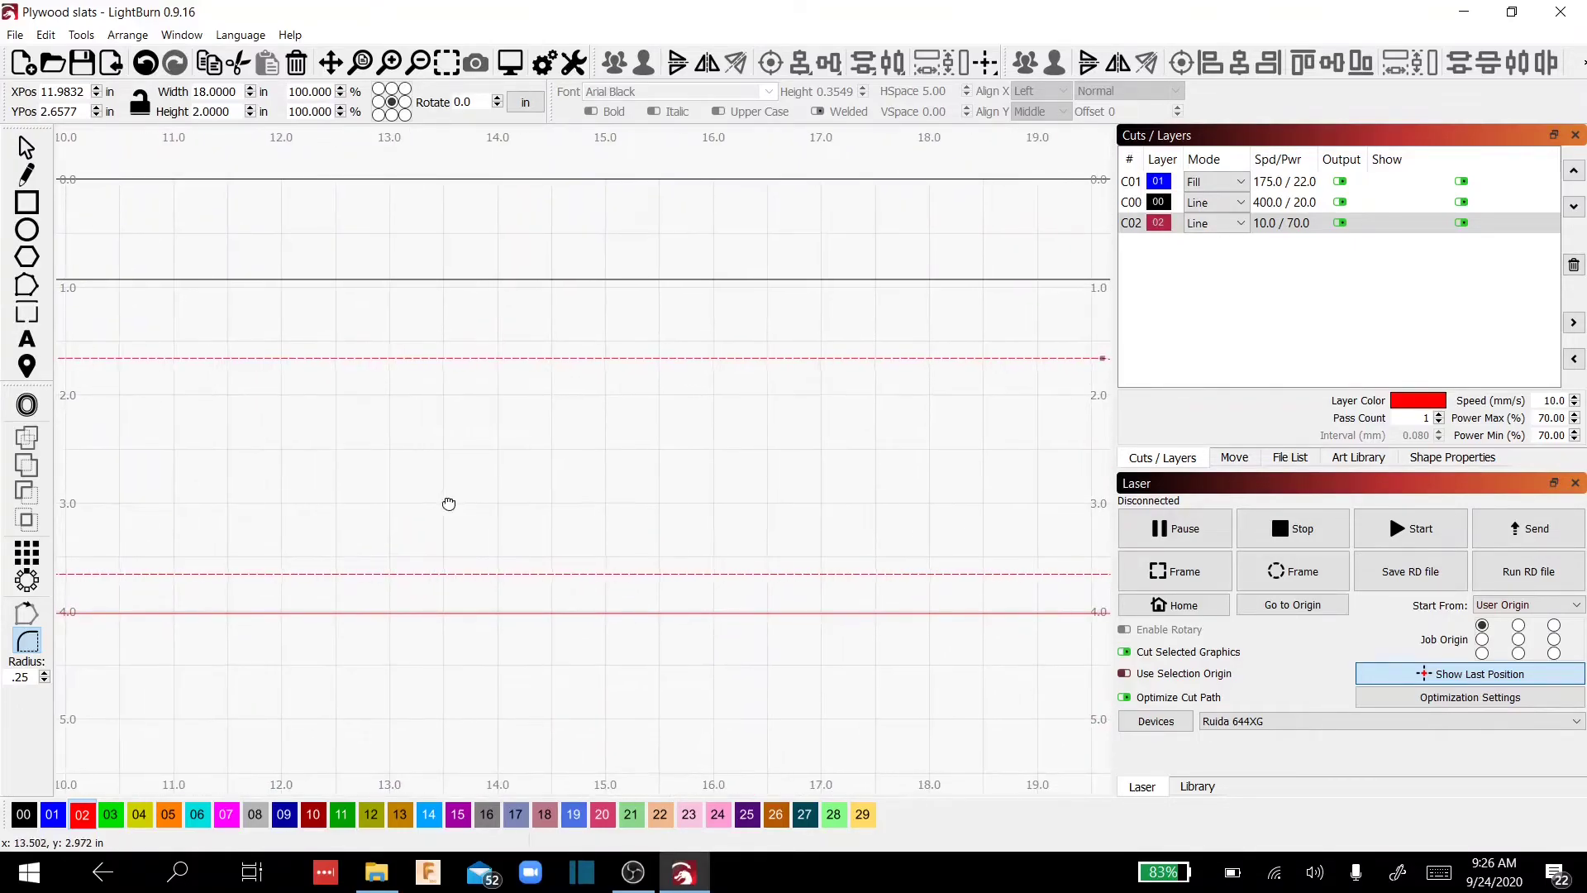
{"action": "scroll", "coordinate": [383, 461], "scroll_direction": "left", "scroll_amount": 5}
{"action": "left_click_drag", "start_coordinate": [382, 460], "coordinate": [857, 478]}
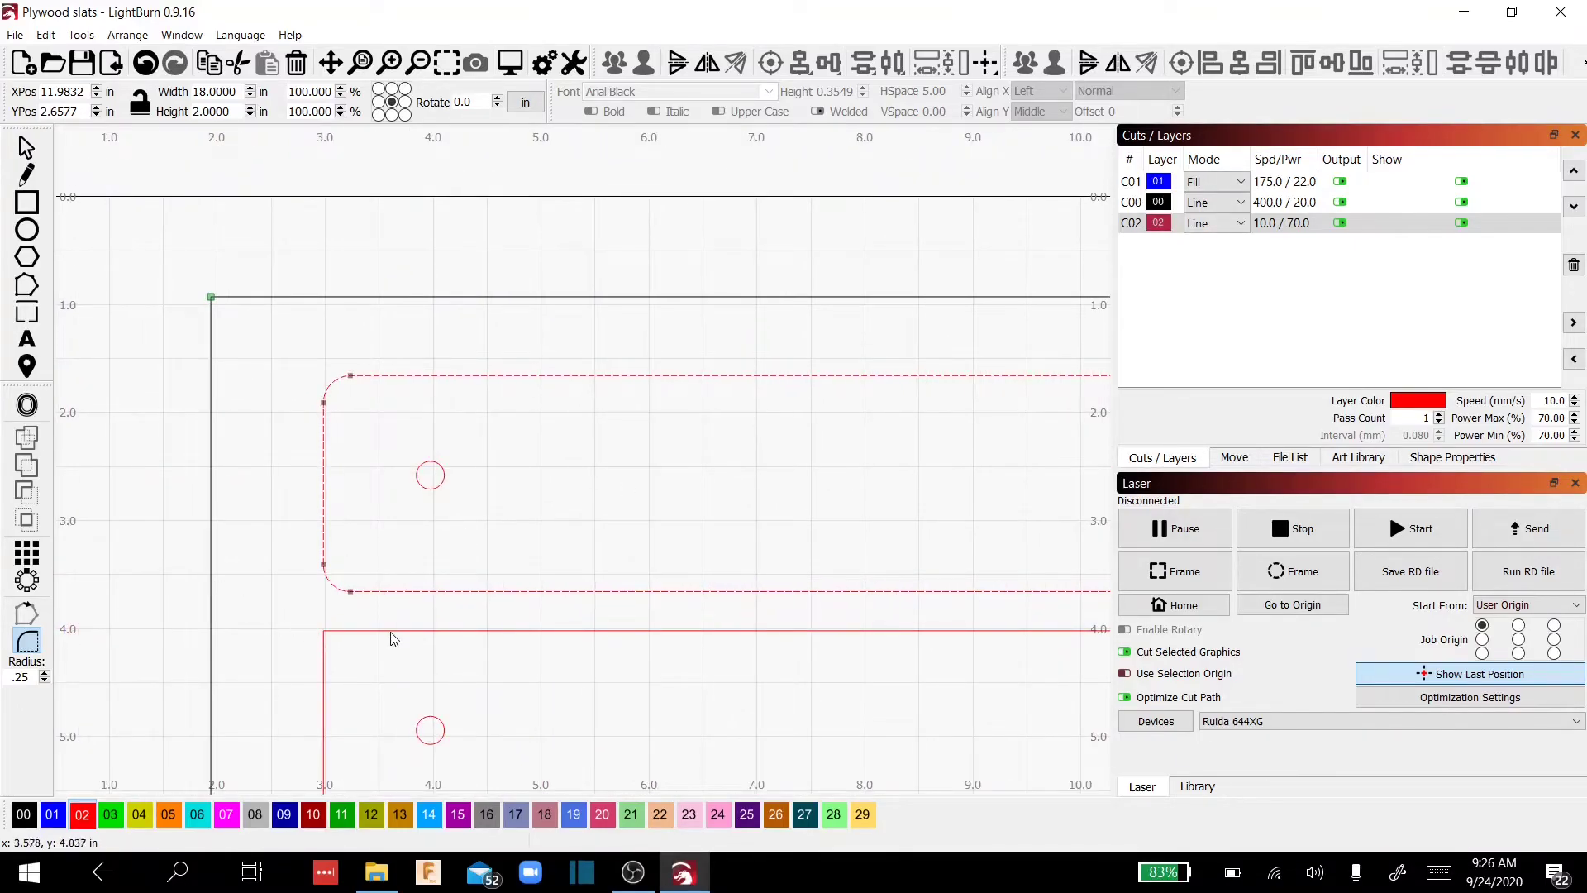
{"action": "scroll", "coordinate": [393, 639], "scroll_direction": "down", "scroll_amount": 1}
{"action": "left_click_drag", "start_coordinate": [400, 681], "coordinate": [270, 509]}
{"action": "left_click", "coordinate": [270, 509]}
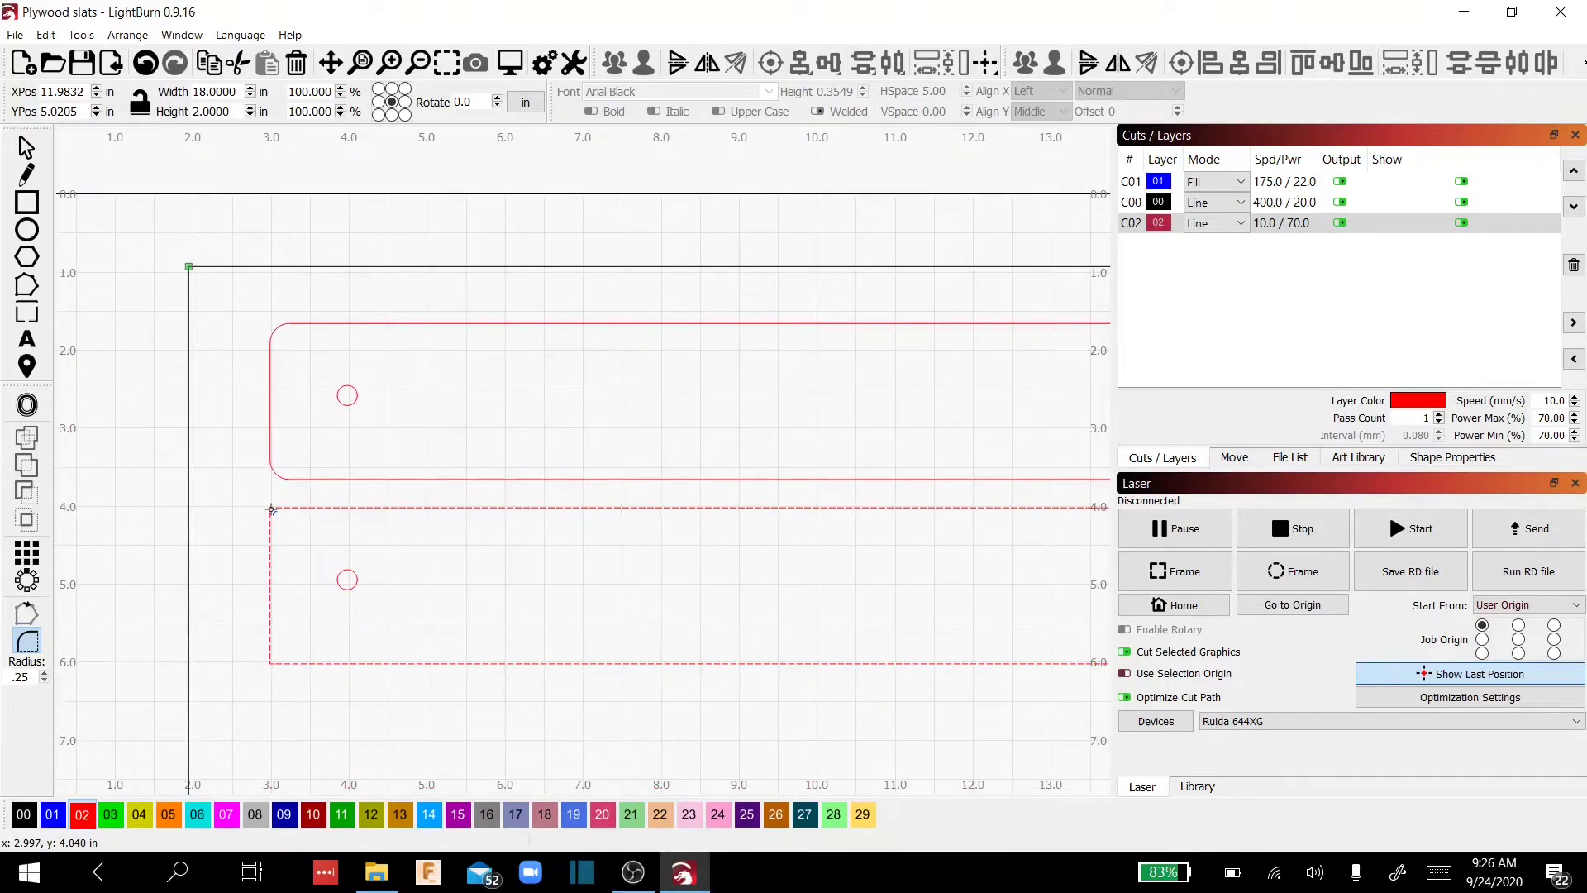
{"action": "left_click", "coordinate": [271, 509]}
{"action": "left_click", "coordinate": [269, 662]}
Step: Round the lower slat's bottom-right and top-right corners at 0.25 in
{"action": "scroll", "coordinate": [507, 666], "scroll_direction": "down", "scroll_amount": 1}
{"action": "scroll", "coordinate": [723, 652], "scroll_direction": "down", "scroll_amount": 1}
{"action": "left_click_drag", "start_coordinate": [722, 652], "coordinate": [213, 580]}
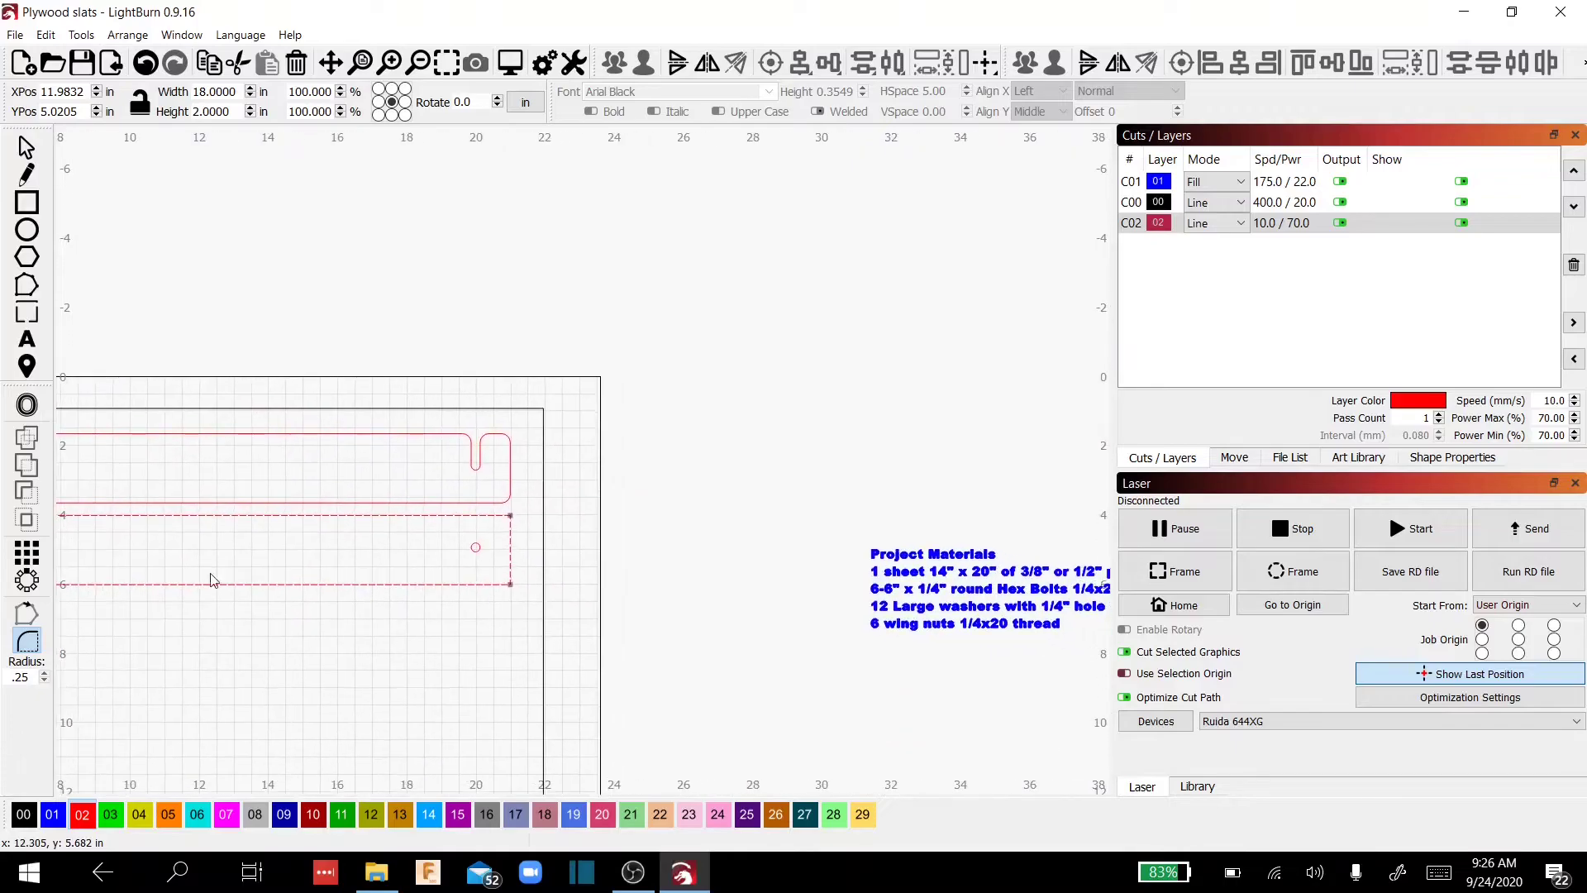
{"action": "scroll", "coordinate": [511, 586], "scroll_direction": "up", "scroll_amount": 2}
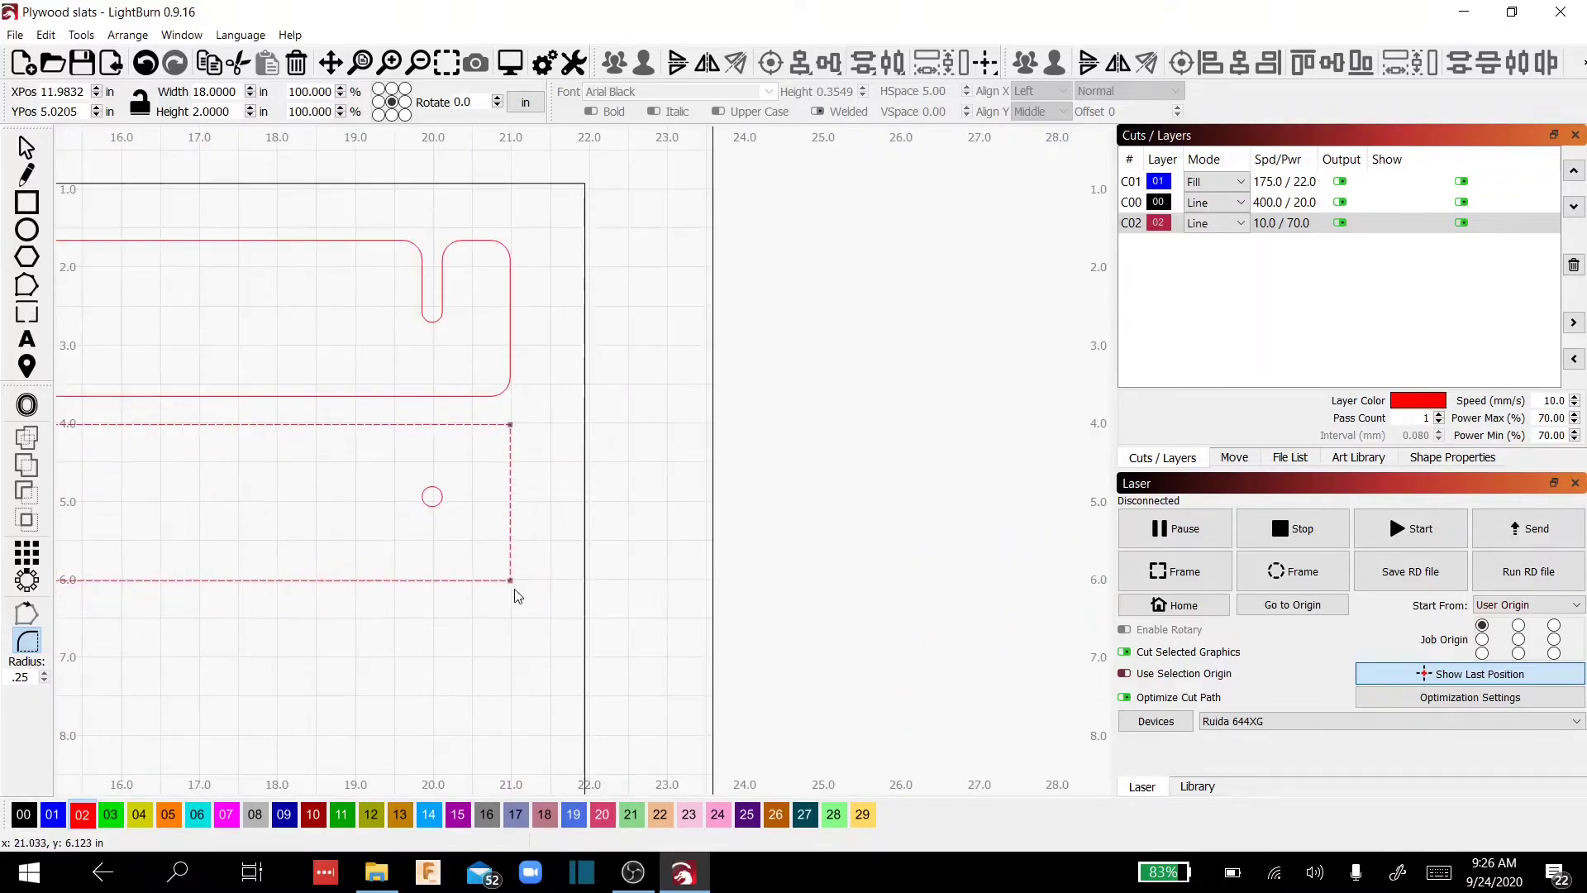
{"action": "scroll", "coordinate": [517, 595], "scroll_direction": "up", "scroll_amount": 2}
{"action": "left_click", "coordinate": [507, 573]}
{"action": "left_click", "coordinate": [508, 273]}
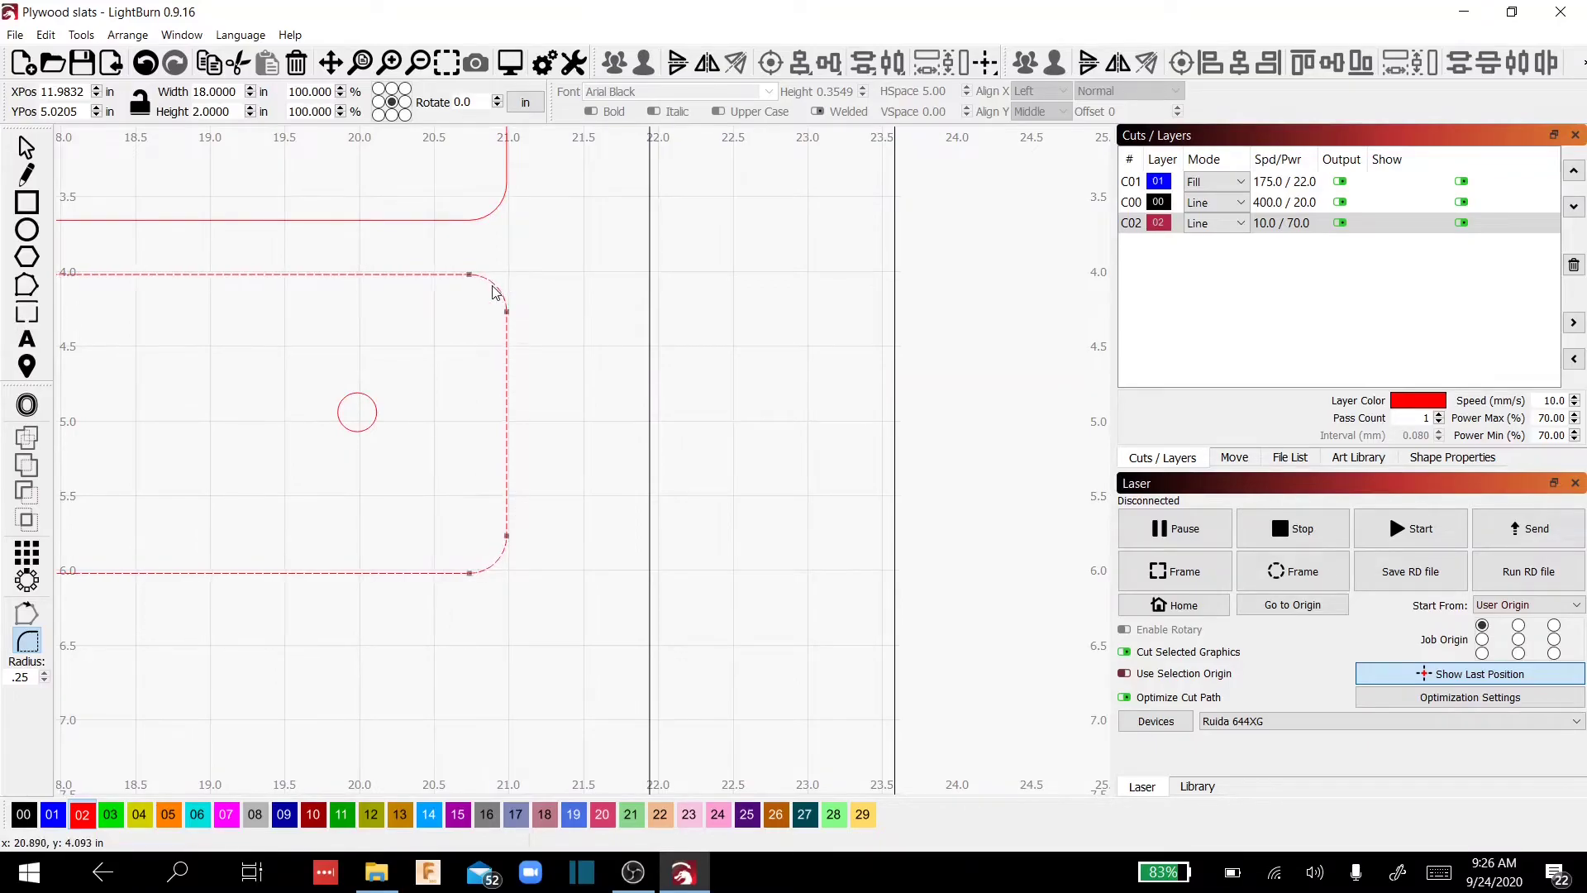
{"action": "scroll", "coordinate": [491, 302], "scroll_direction": "down", "scroll_amount": 4}
{"action": "left_click_drag", "start_coordinate": [878, 436], "coordinate": [919, 429]}
Step: Group the lower slat with its two bolt holes
{"action": "key", "text": "Escape"}
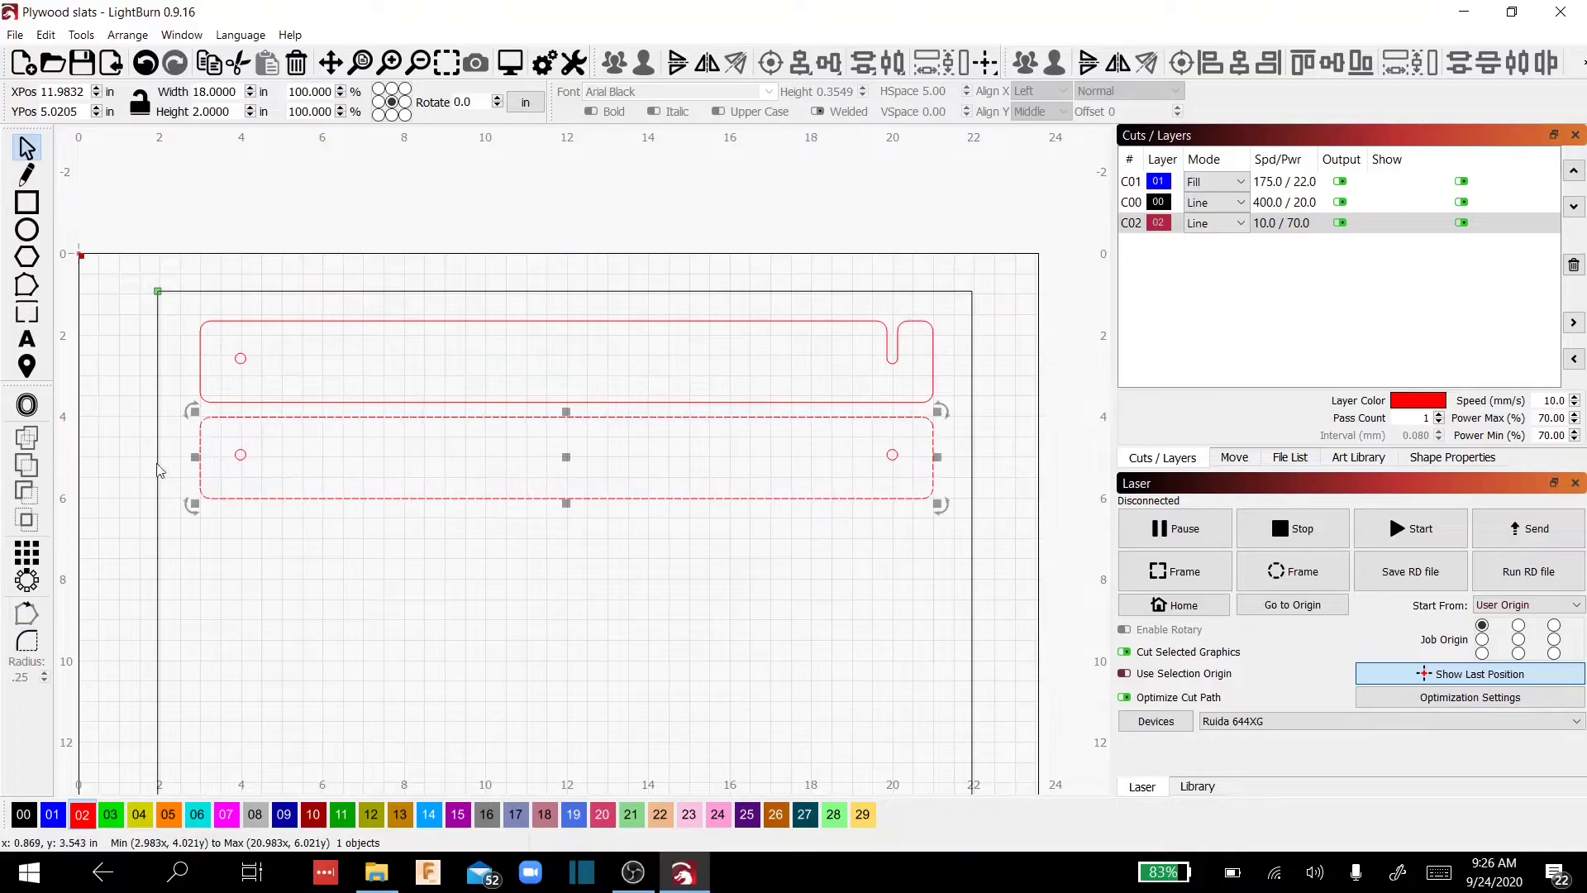
{"action": "left_click", "coordinate": [168, 483]}
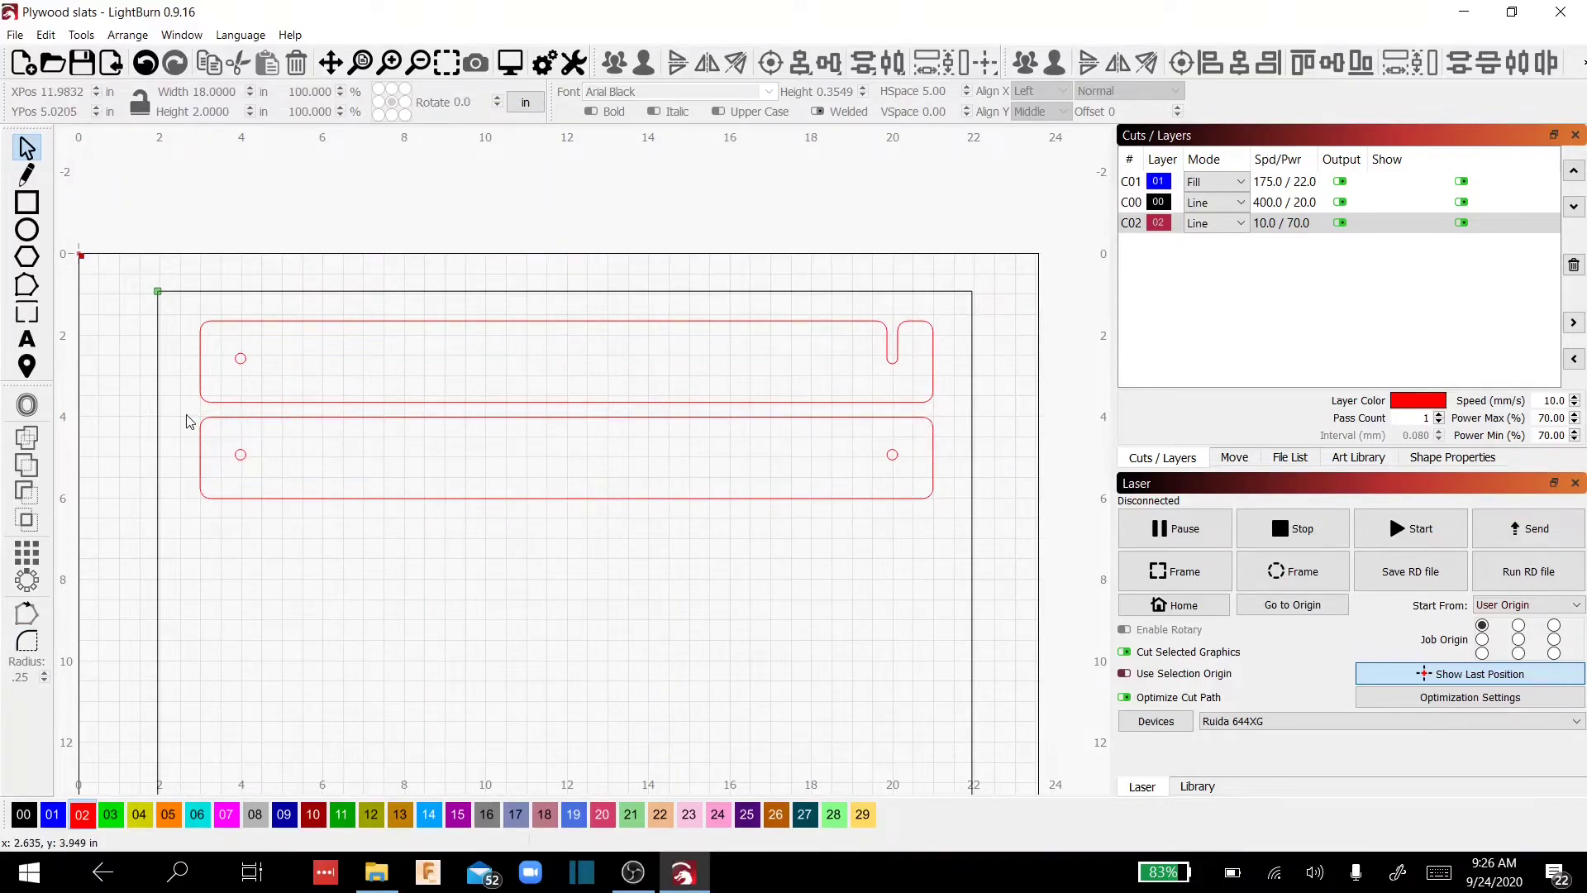
{"action": "left_click_drag", "start_coordinate": [690, 553], "coordinate": [951, 539]}
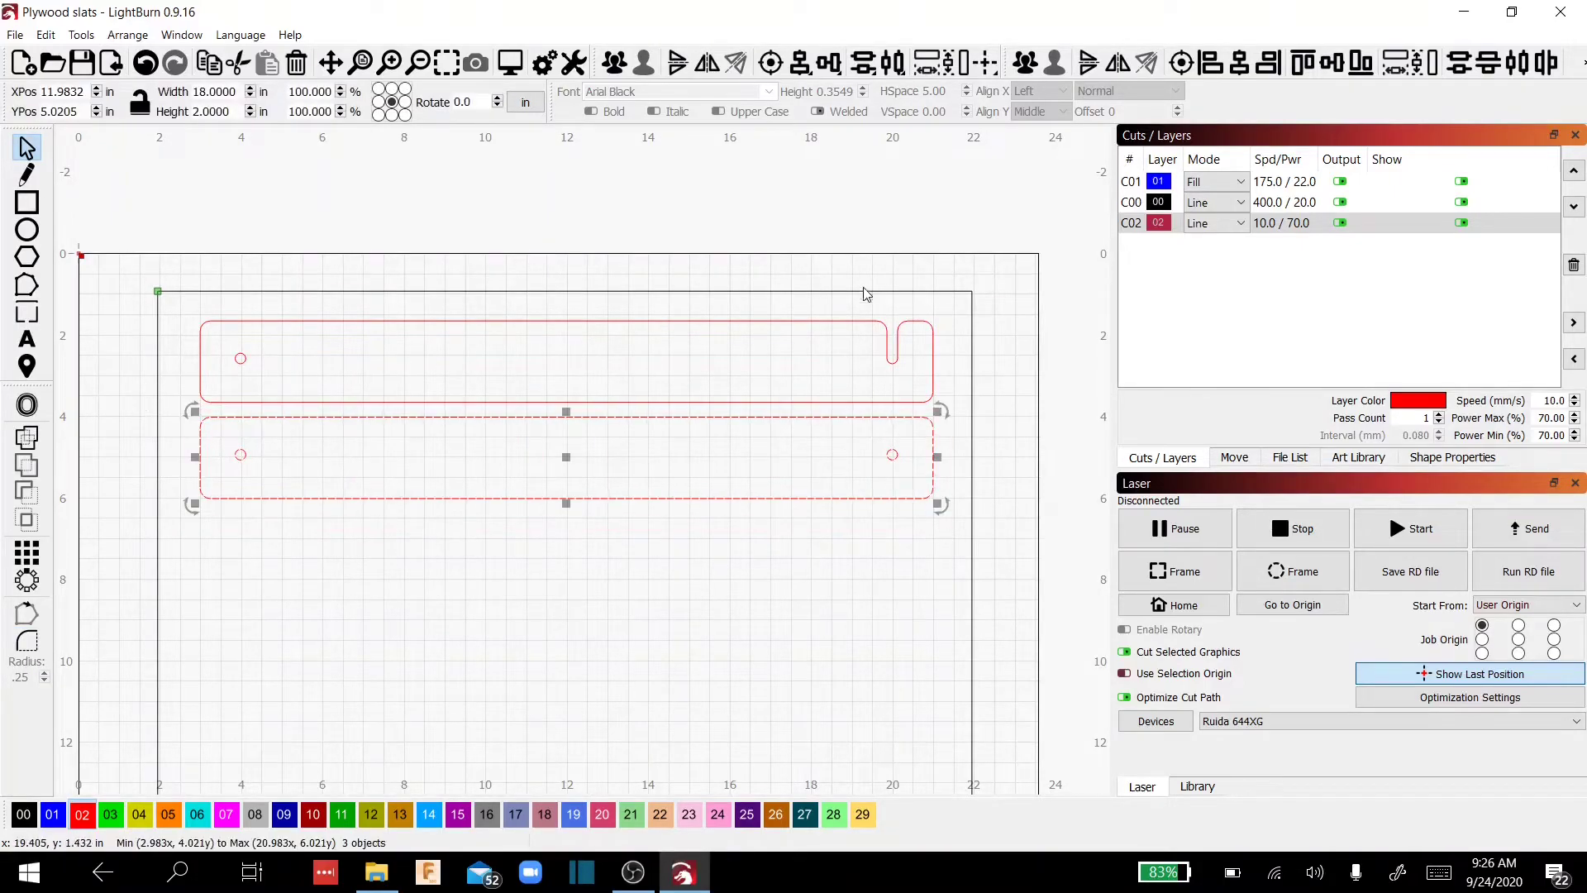
{"action": "left_click", "coordinate": [1025, 61]}
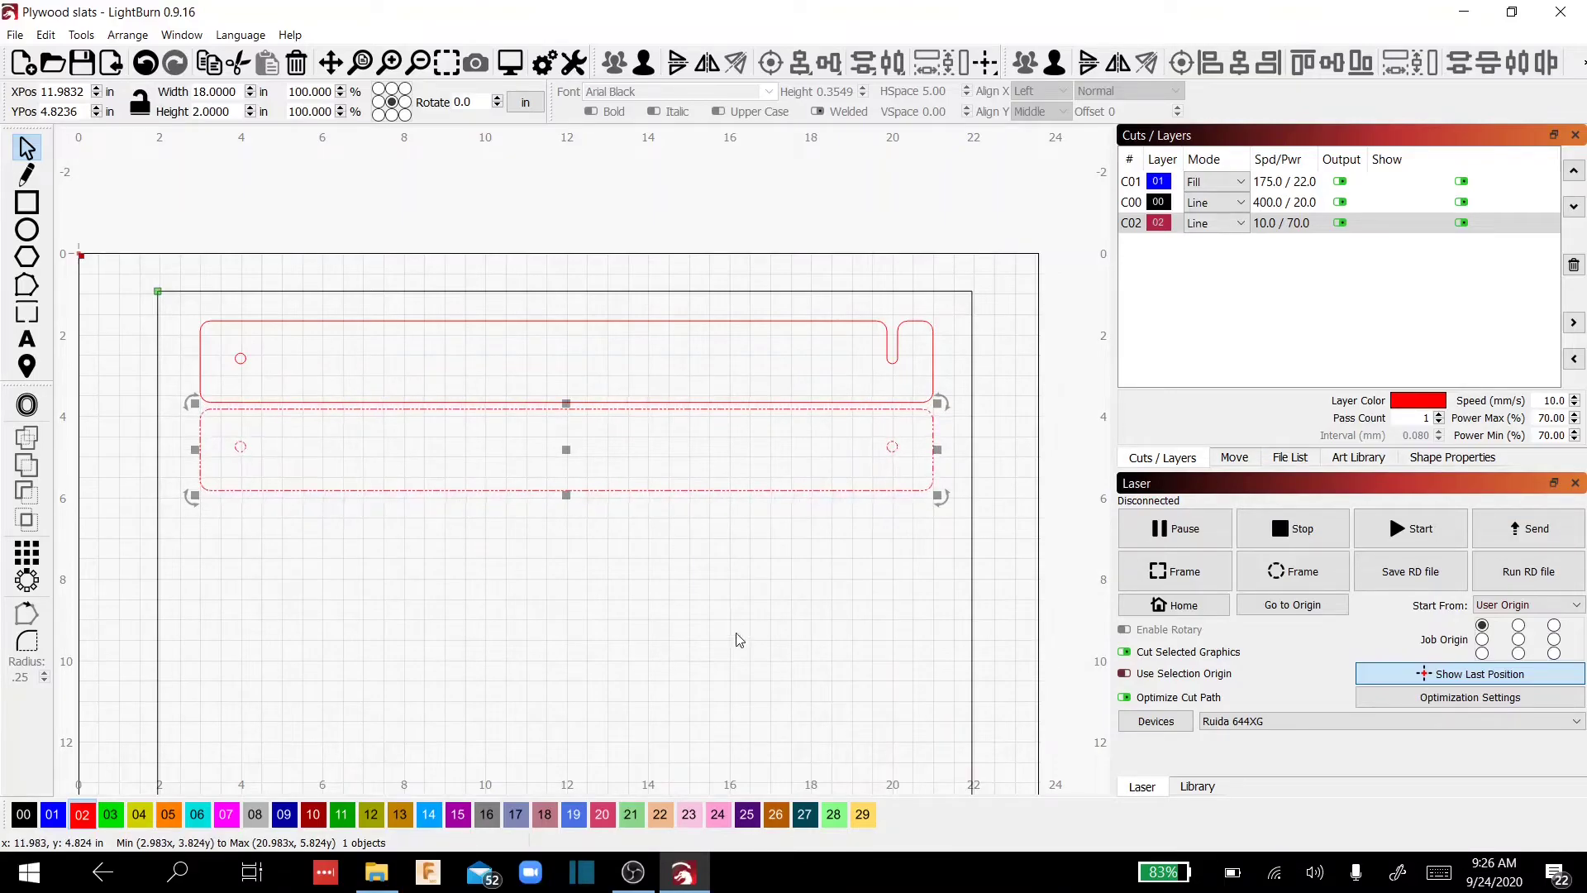
Step: Group the top slat with its bolt hole
{"action": "left_click_drag", "start_coordinate": [172, 304], "coordinate": [956, 397]}
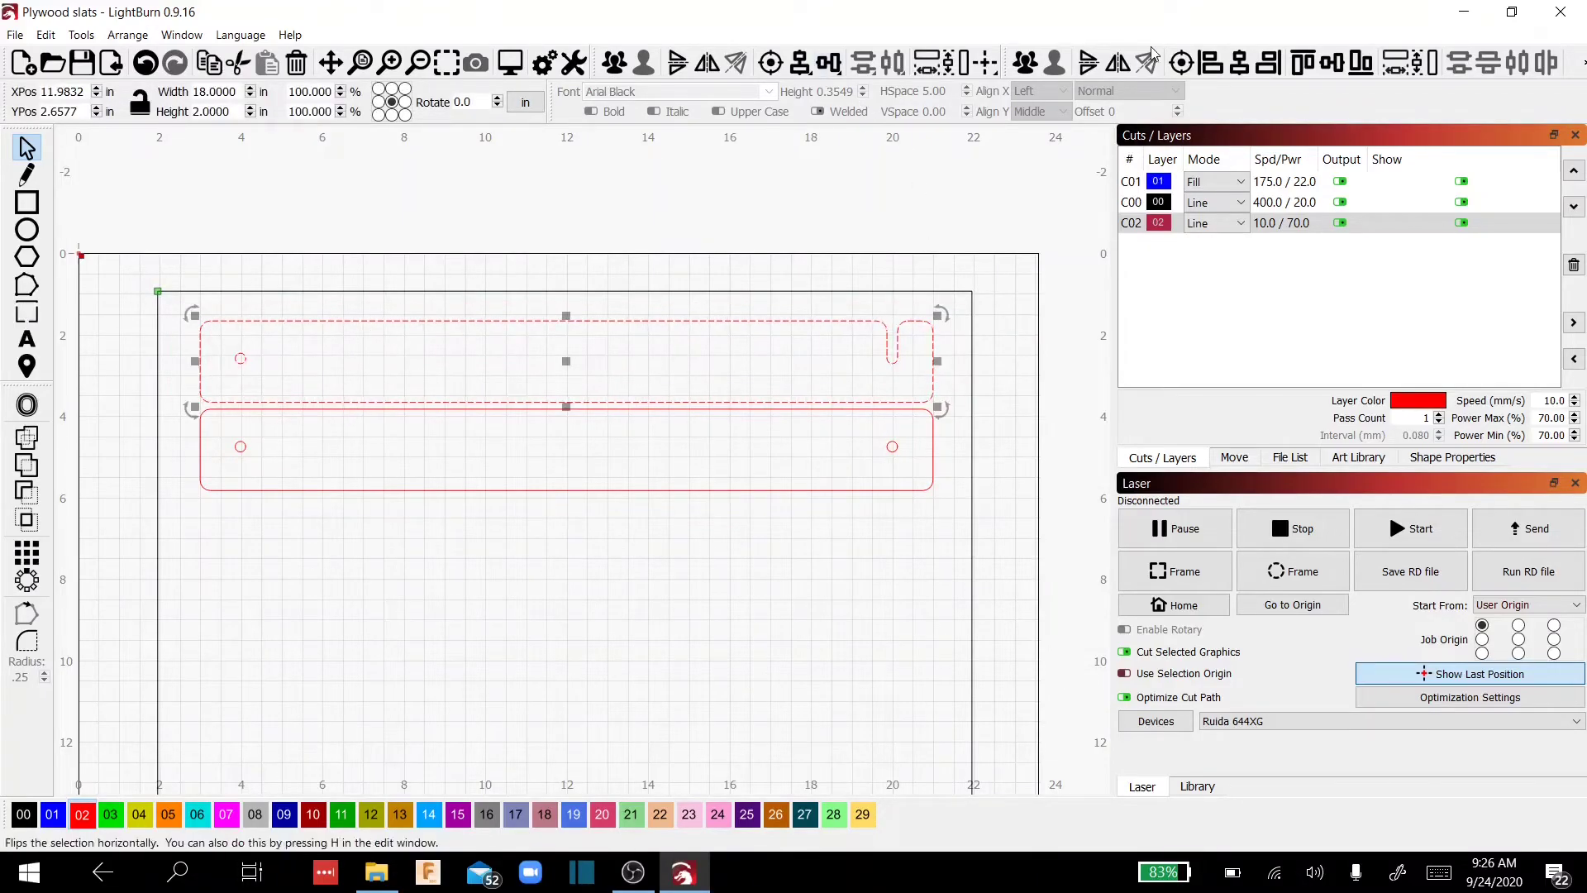
{"action": "left_click", "coordinate": [1025, 65]}
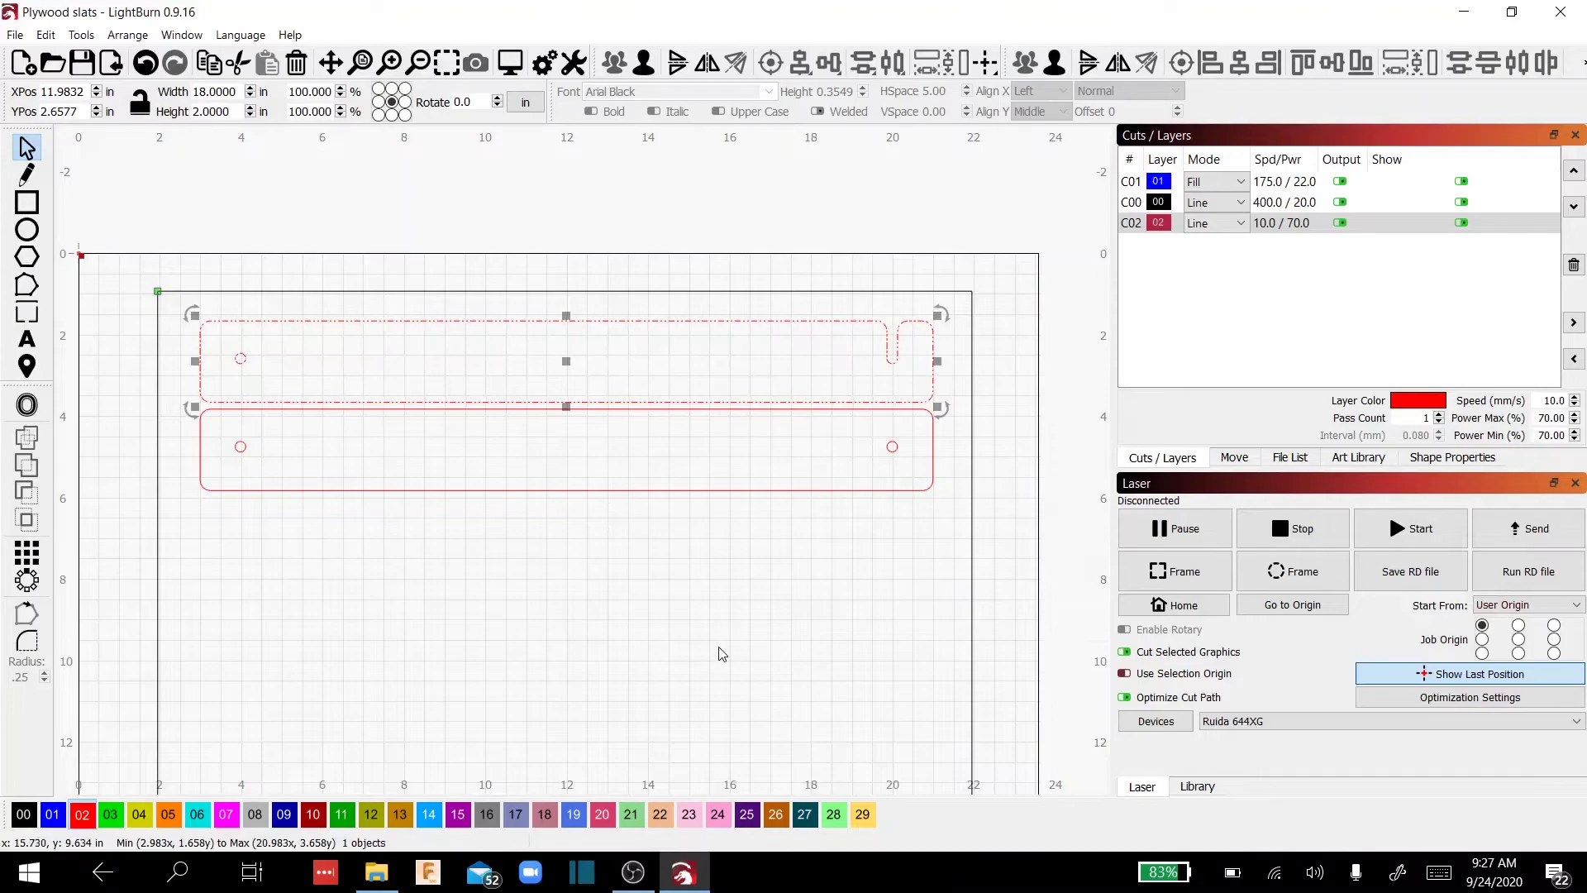
{"action": "left_click", "coordinate": [719, 649]}
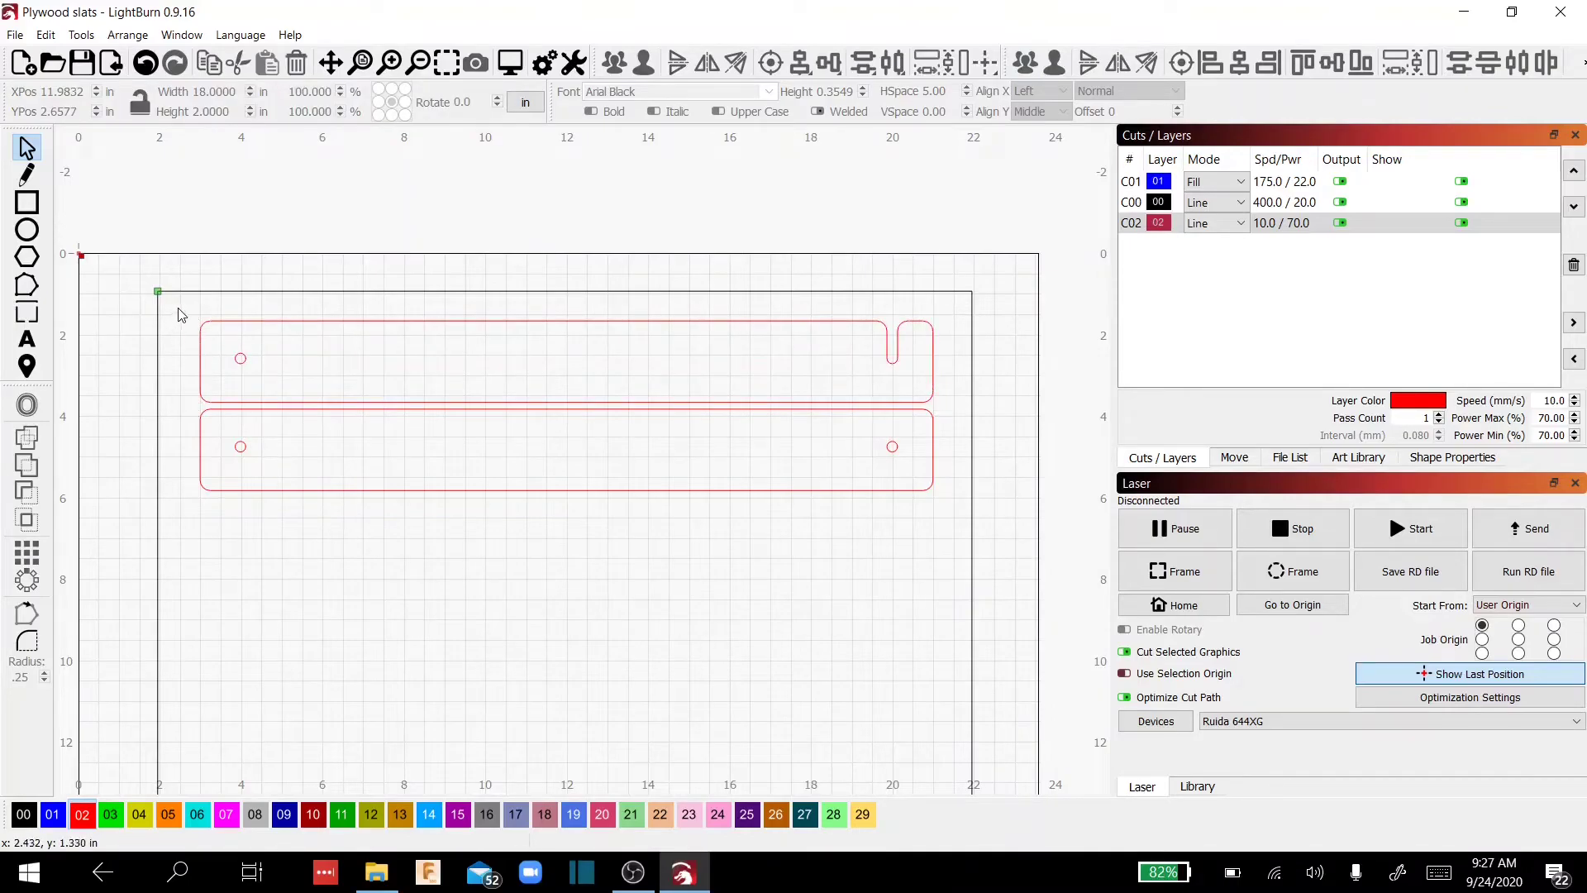
Step: Duplicate both slats and nudge the copies down below the originals
{"action": "left_click_drag", "start_coordinate": [177, 309], "coordinate": [950, 501]}
{"action": "right_click", "coordinate": [738, 433]}
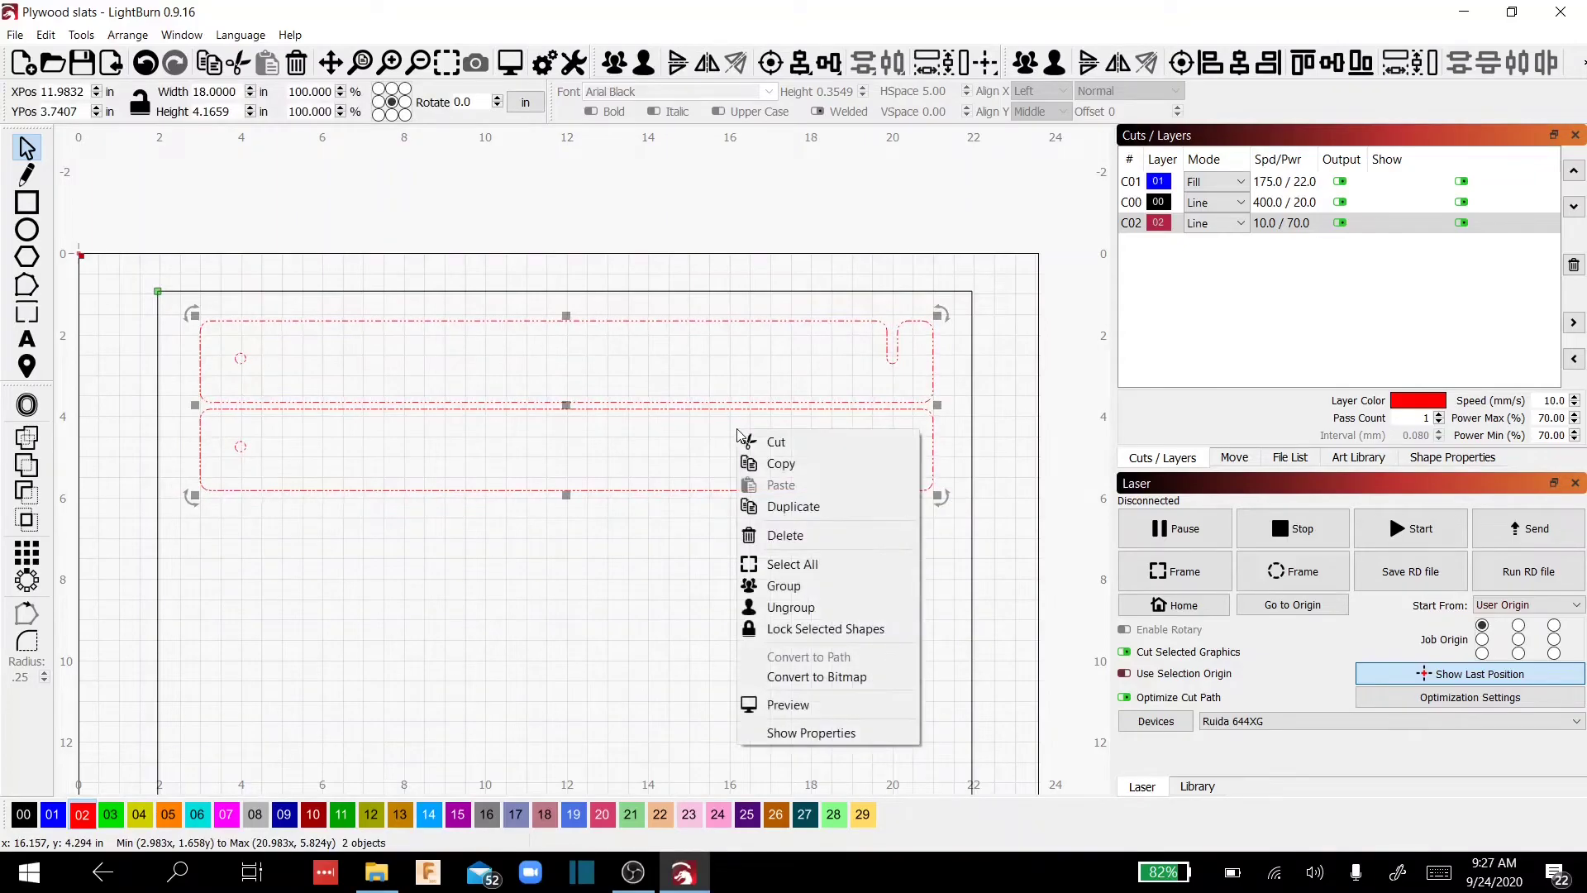
{"action": "left_click", "coordinate": [790, 507]}
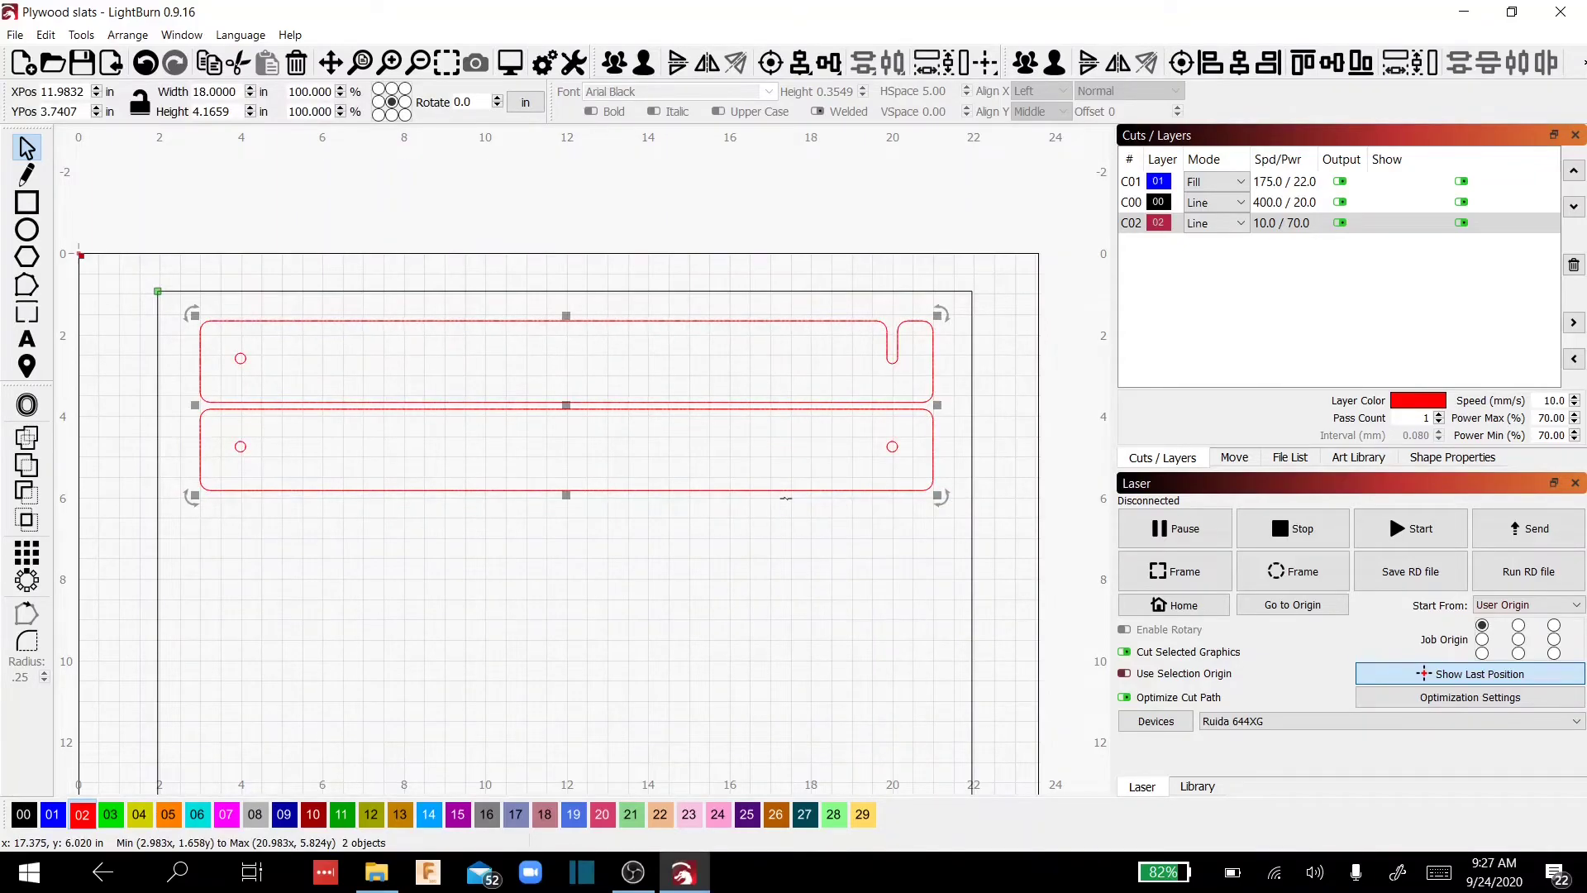
{"action": "key", "text": "Down"}
{"action": "key", "text": "Down"}
{"action": "key", "text": "Down"}
{"action": "key", "text": "Down"}
{"action": "key", "text": "Down"}
{"action": "key", "text": "Down"}
{"action": "key", "text": "Down"}
{"action": "key", "text": "Down"}
{"action": "key", "text": "Down"}
{"action": "key", "text": "Down"}
{"action": "key", "text": "Down"}
{"action": "key", "text": "Down"}
{"action": "key", "text": "Down"}
{"action": "key", "text": "Down"}
{"action": "key", "text": "Down"}
{"action": "key", "text": "Down"}
{"action": "key", "text": "Down"}
{"action": "key", "text": "Down"}
{"action": "key", "text": "Down"}
{"action": "key", "text": "Down"}
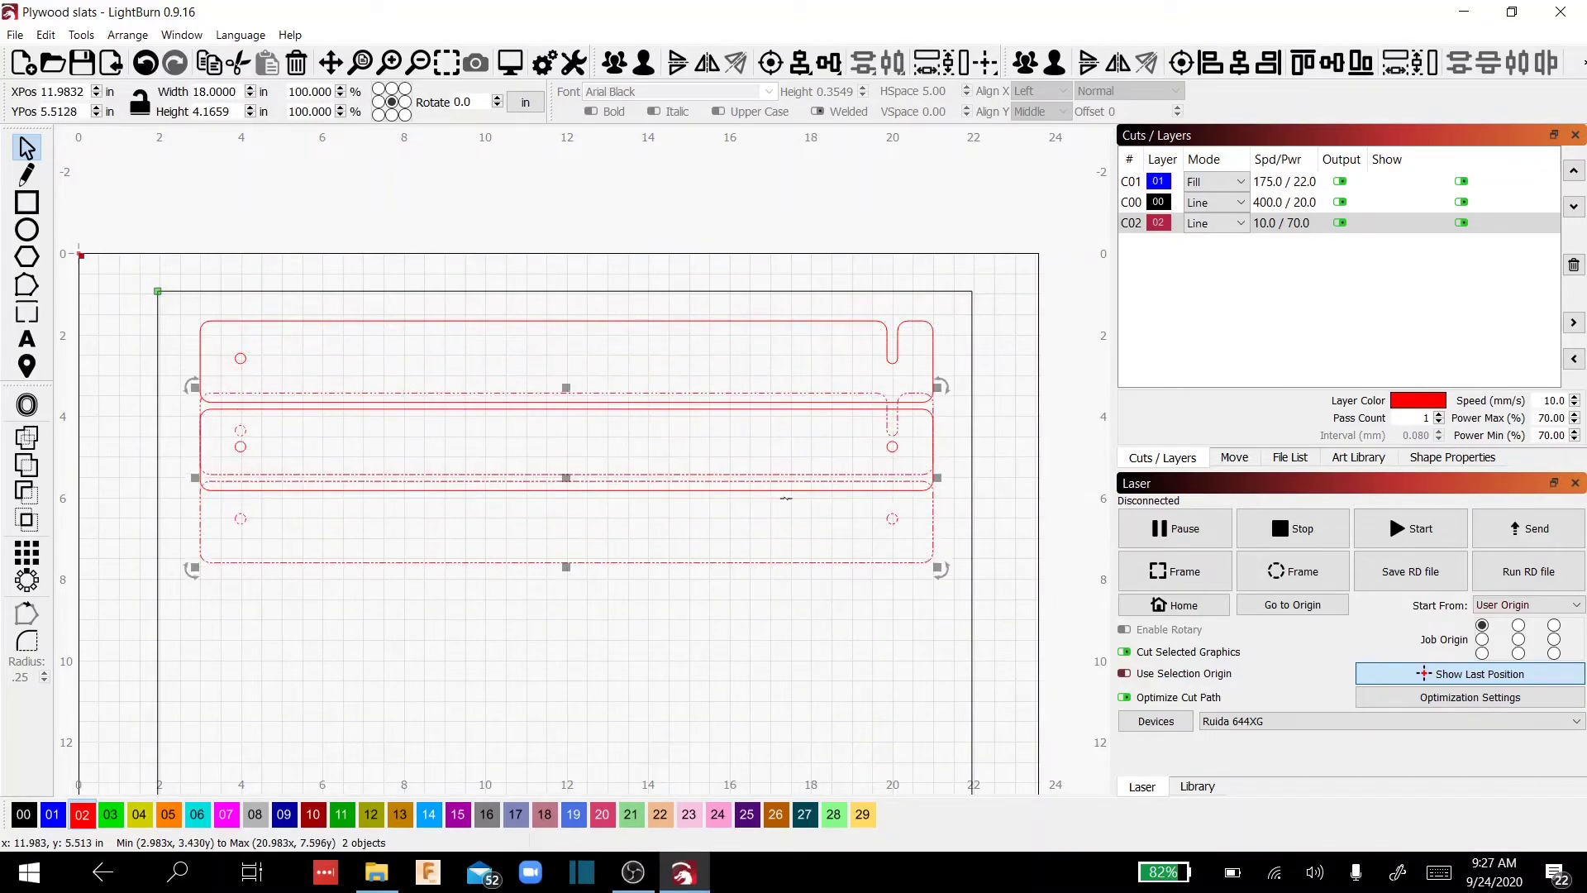
{"action": "key", "text": "Down"}
{"action": "key", "text": "Down"}
{"action": "key", "text": "Down"}
{"action": "key", "text": "Down"}
{"action": "key", "text": "Down"}
{"action": "key", "text": "Down"}
{"action": "key", "text": "Down"}
{"action": "key", "text": "Down"}
{"action": "key", "text": "Down"}
{"action": "key", "text": "Down"}
{"action": "key", "text": "Down"}
{"action": "key", "text": "Down"}
{"action": "key", "text": "Down"}
{"action": "key", "text": "Down"}
{"action": "key", "text": "Down"}
{"action": "key", "text": "Down"}
{"action": "key", "text": "Down"}
{"action": "key", "text": "Down"}
{"action": "key", "text": "Down"}
{"action": "key", "text": "Down"}
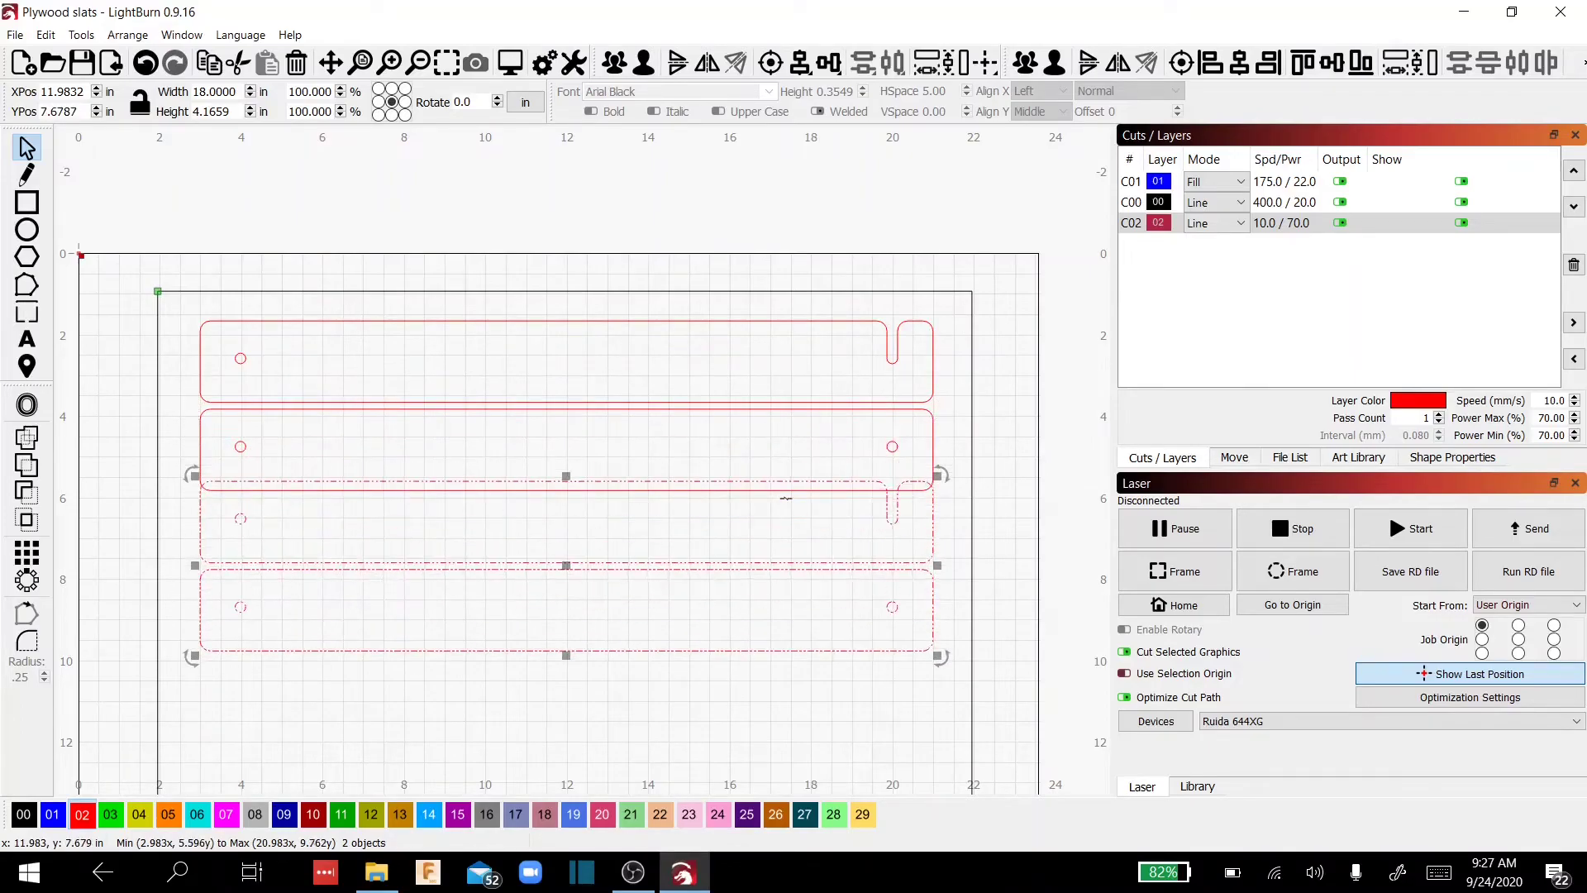
{"action": "key", "text": "Down"}
{"action": "key", "text": "Down"}
{"action": "key", "text": "Down"}
{"action": "key", "text": "Down"}
{"action": "key", "text": "Down"}
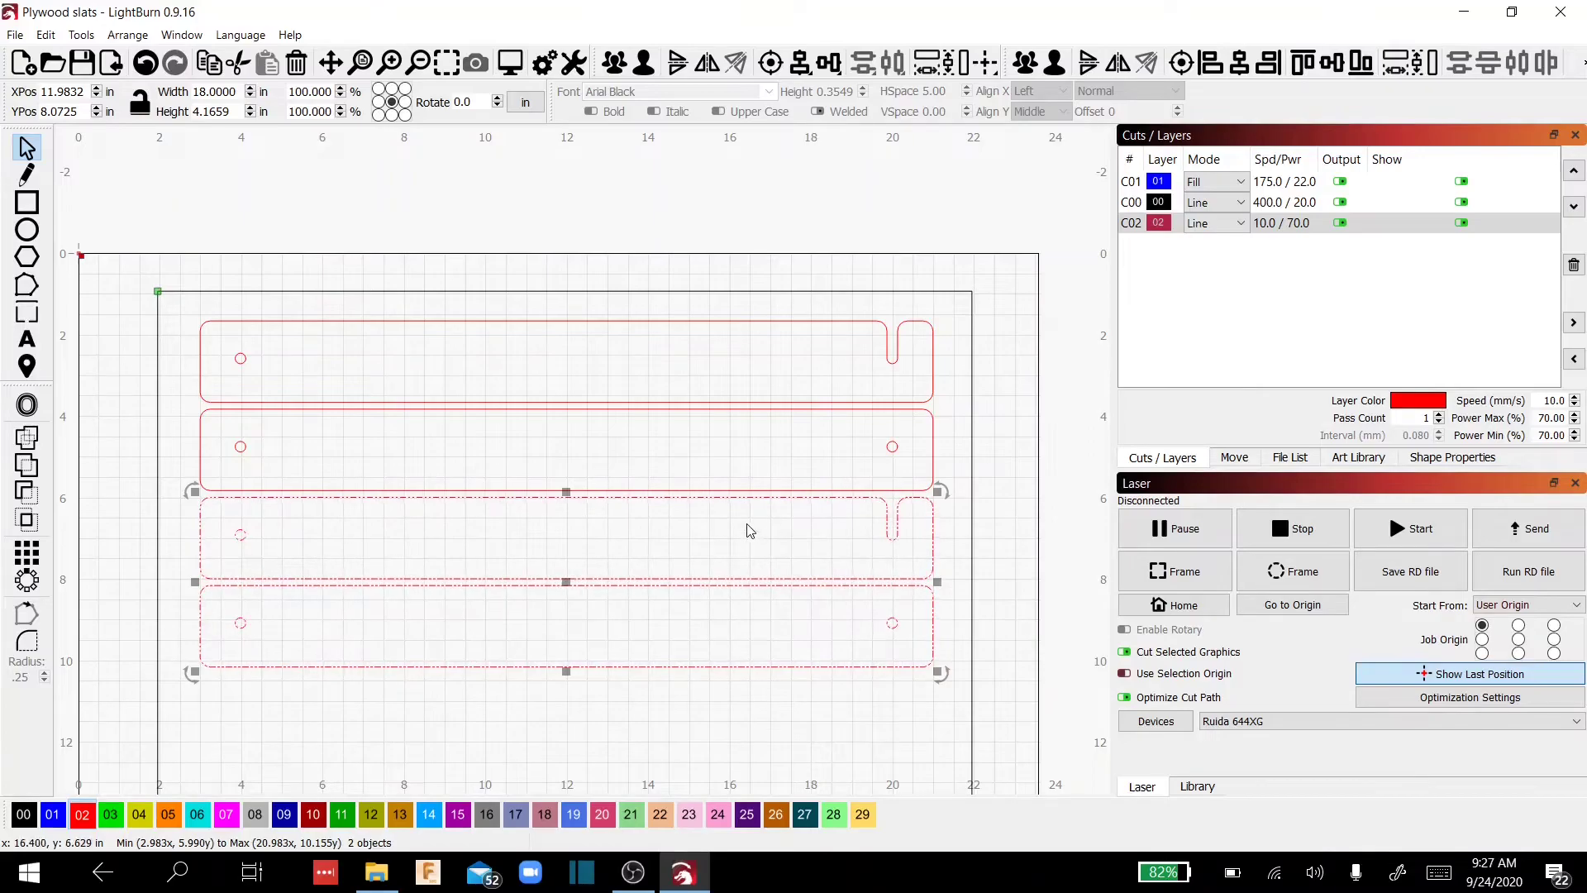
Step: Duplicate the copied pair again and position it at Y 10.321–14.487 in
{"action": "right_click", "coordinate": [719, 510]}
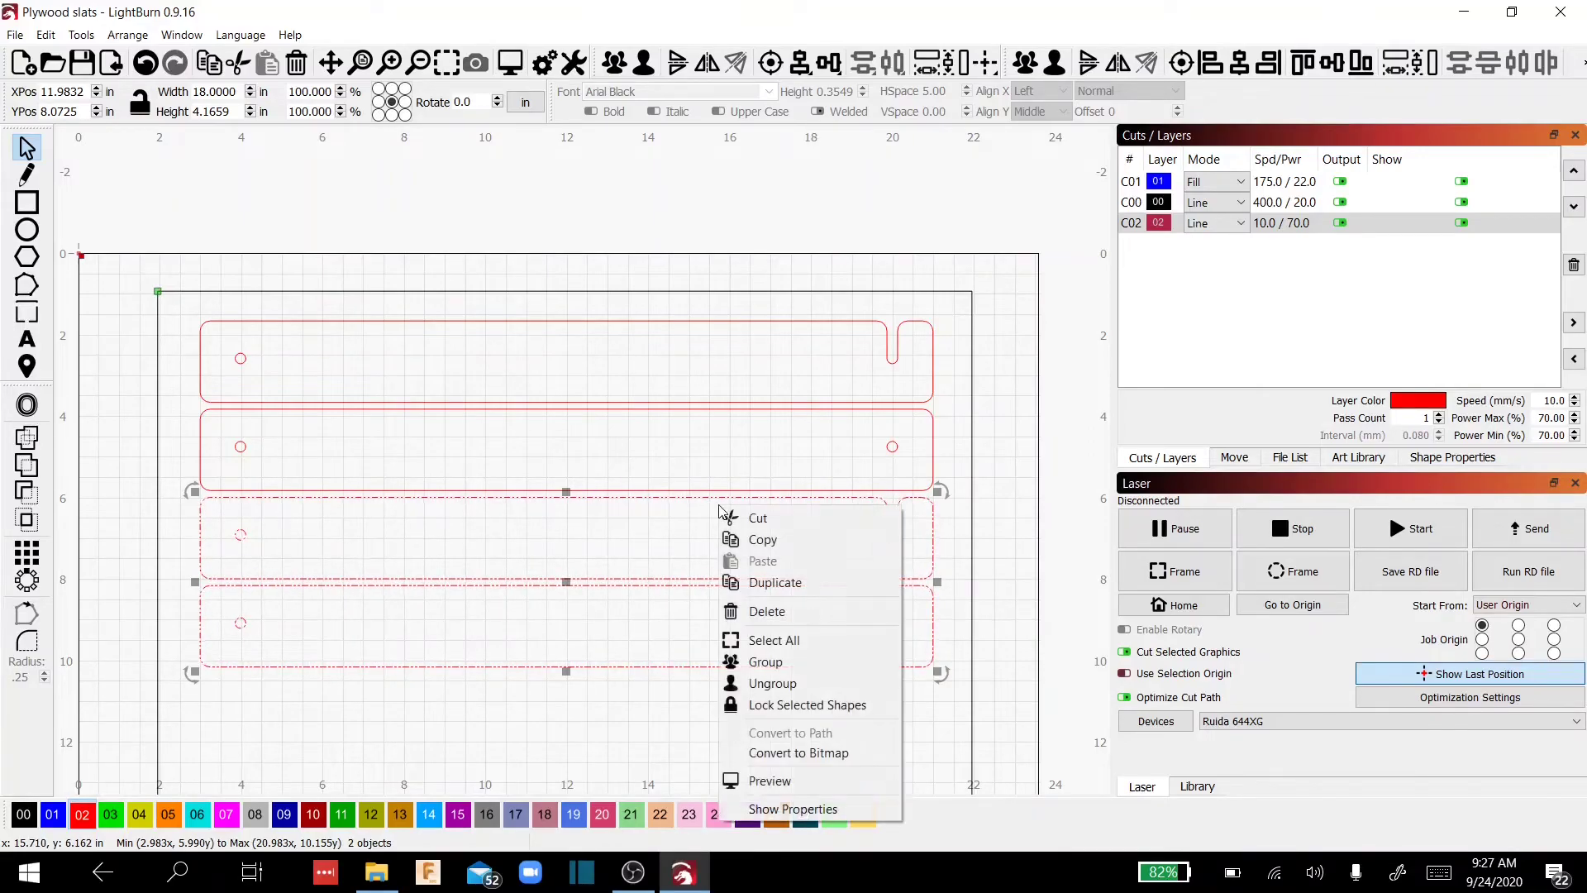
{"action": "left_click", "coordinate": [741, 580]}
{"action": "key", "text": "Down"}
{"action": "key", "text": "Down"}
{"action": "key", "text": "Down"}
{"action": "key", "text": "Down"}
{"action": "key", "text": "Down"}
{"action": "key", "text": "Down"}
{"action": "key", "text": "Down"}
{"action": "key", "text": "Down"}
{"action": "key", "text": "Down"}
{"action": "key", "text": "Down"}
{"action": "key", "text": "Down"}
{"action": "key", "text": "Down"}
{"action": "key", "text": "Down"}
{"action": "key", "text": "Down"}
{"action": "key", "text": "Down"}
{"action": "key", "text": "Down"}
{"action": "key", "text": "Down"}
{"action": "key", "text": "Down"}
{"action": "key", "text": "Down"}
{"action": "key", "text": "Down"}
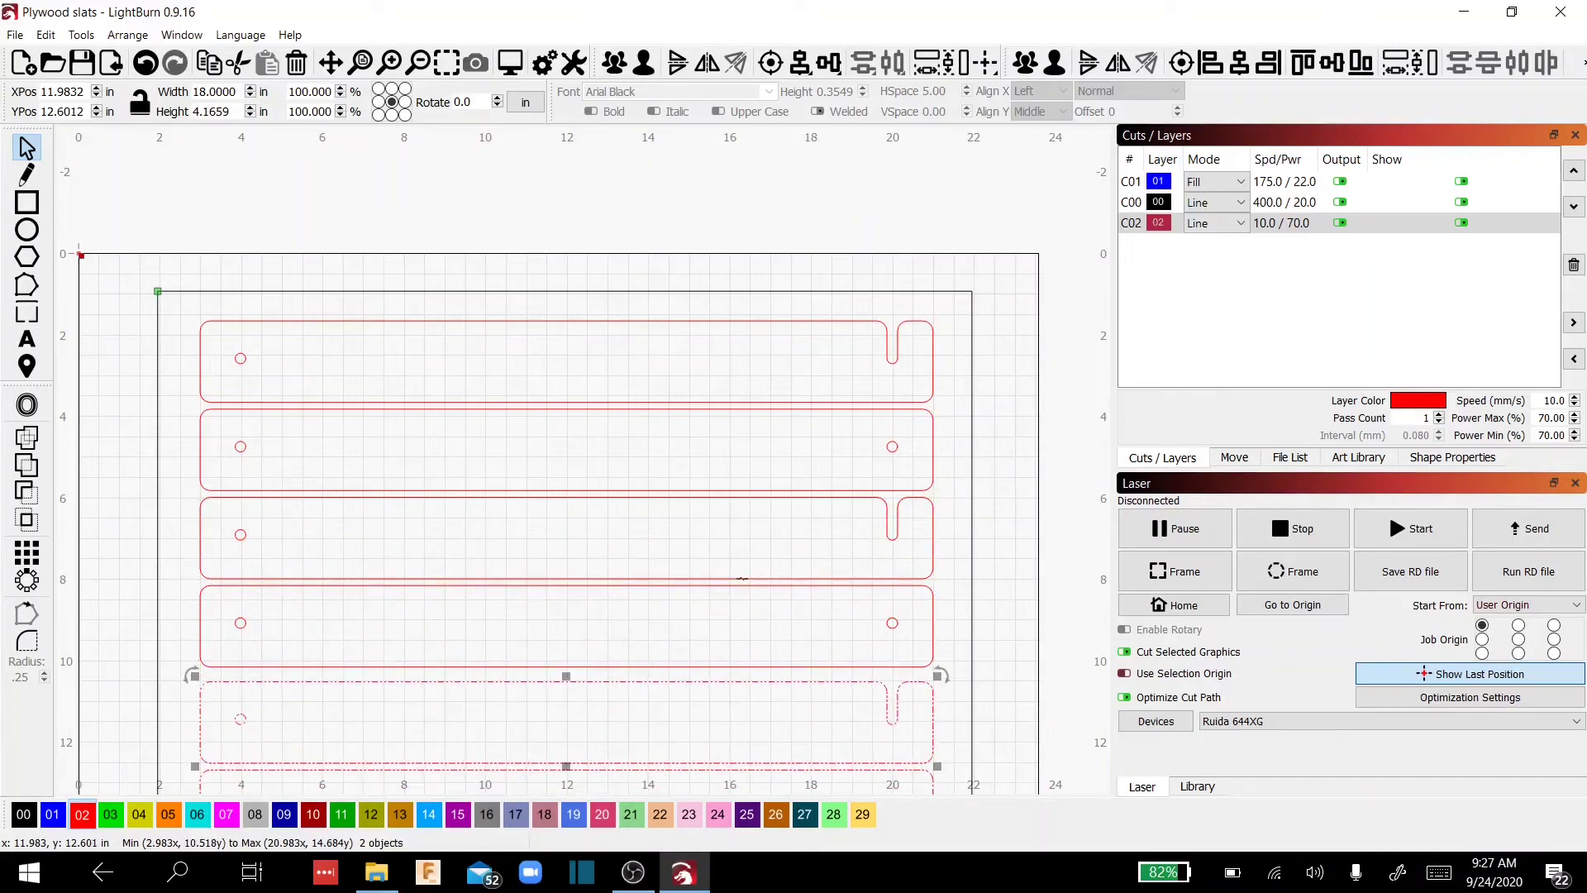
{"action": "scroll", "coordinate": [772, 535], "scroll_direction": "down", "scroll_amount": 3}
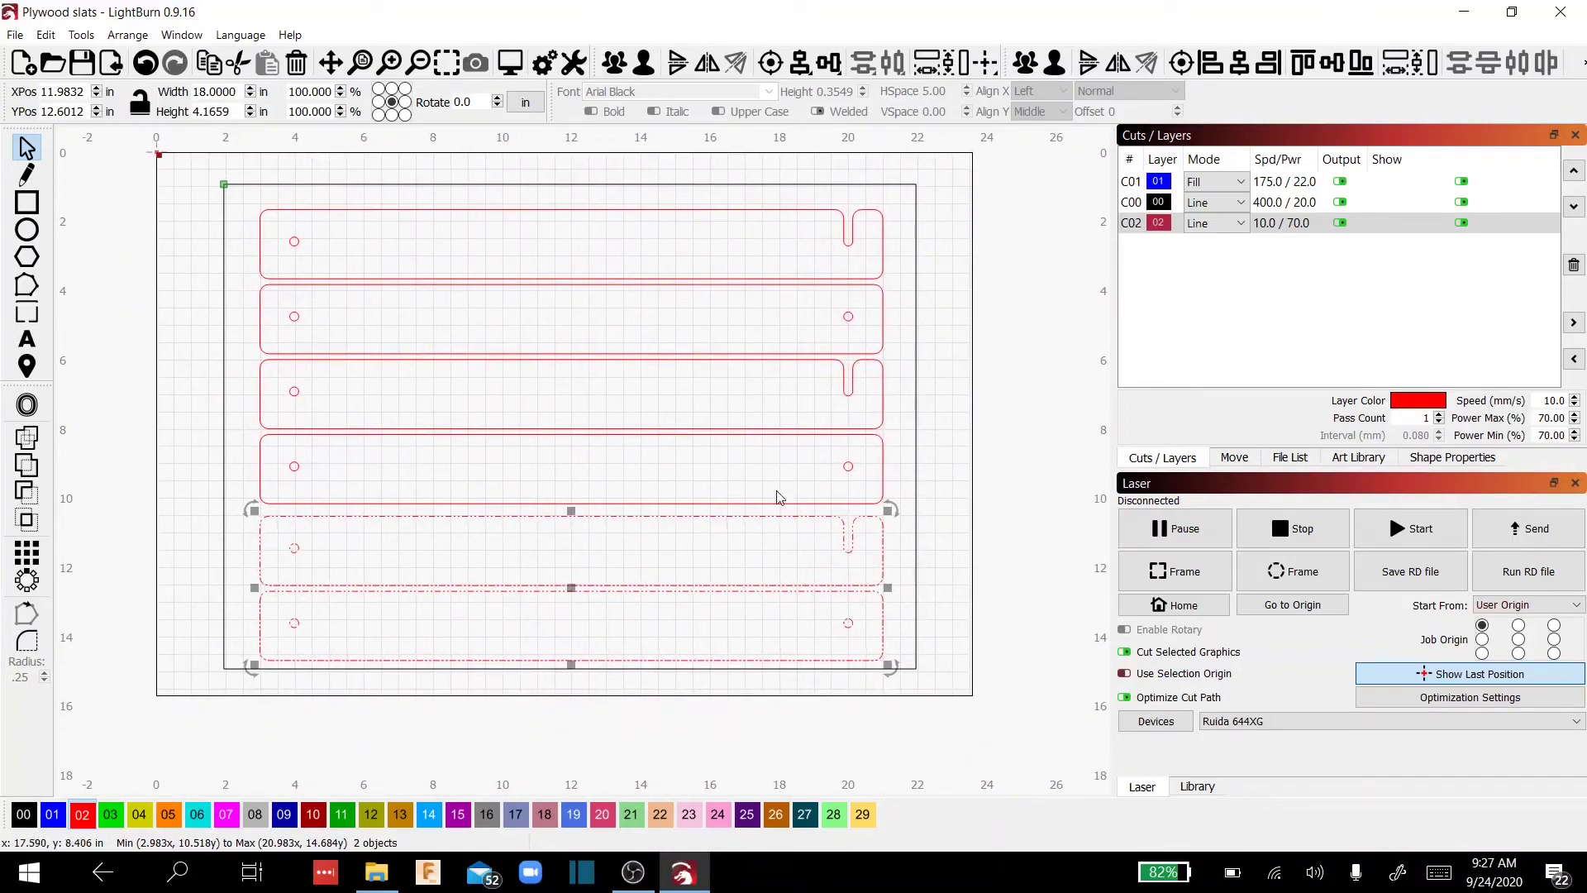
{"action": "key", "text": "Up"}
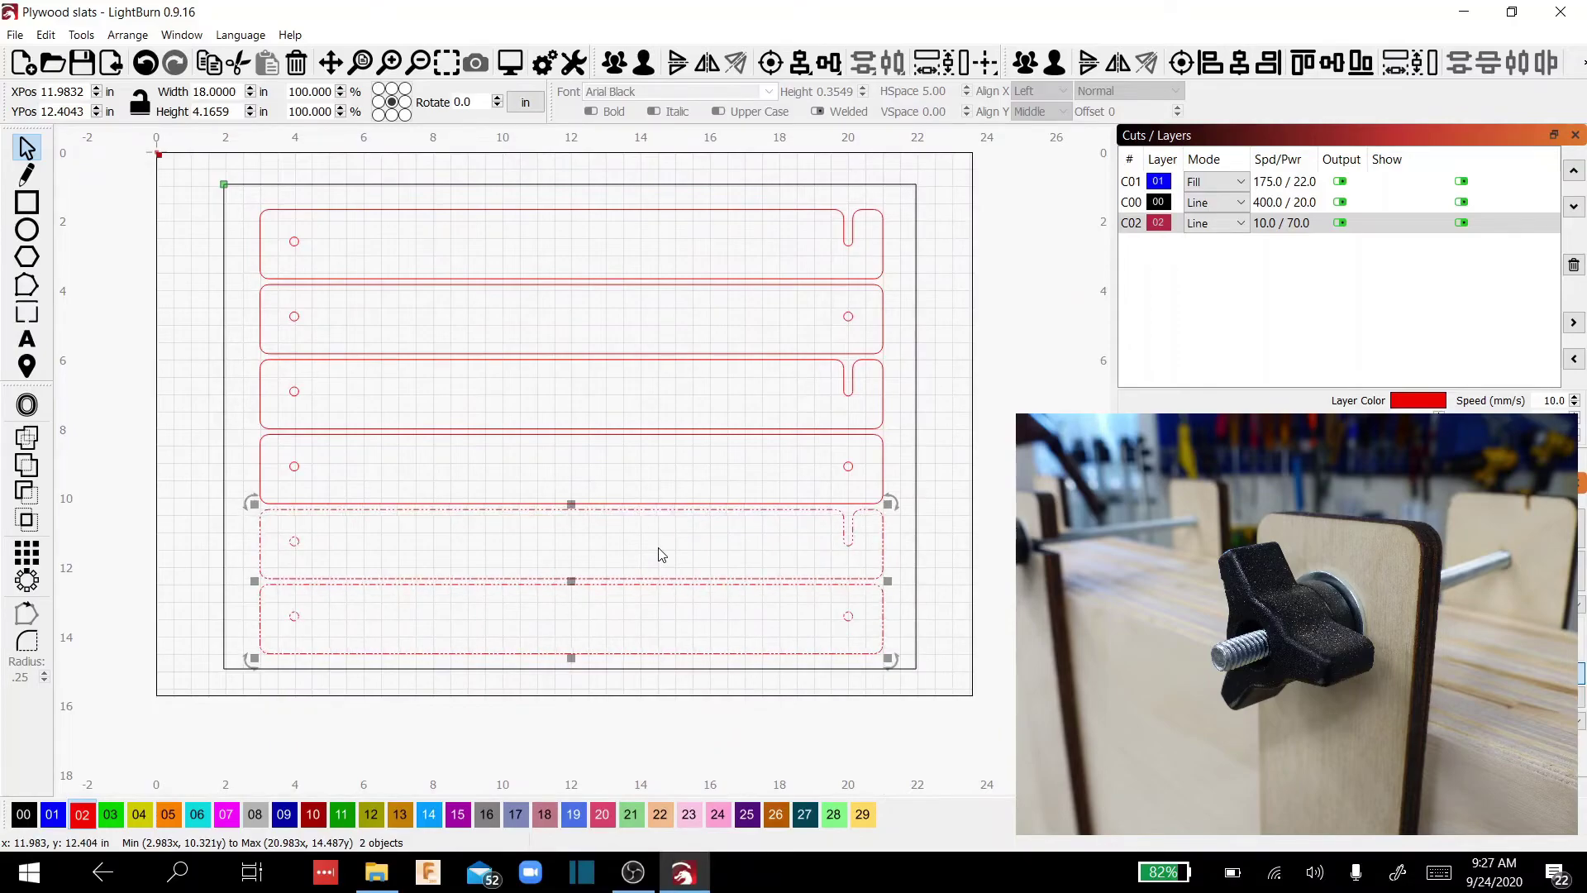
{"action": "left_click", "coordinate": [204, 348]}
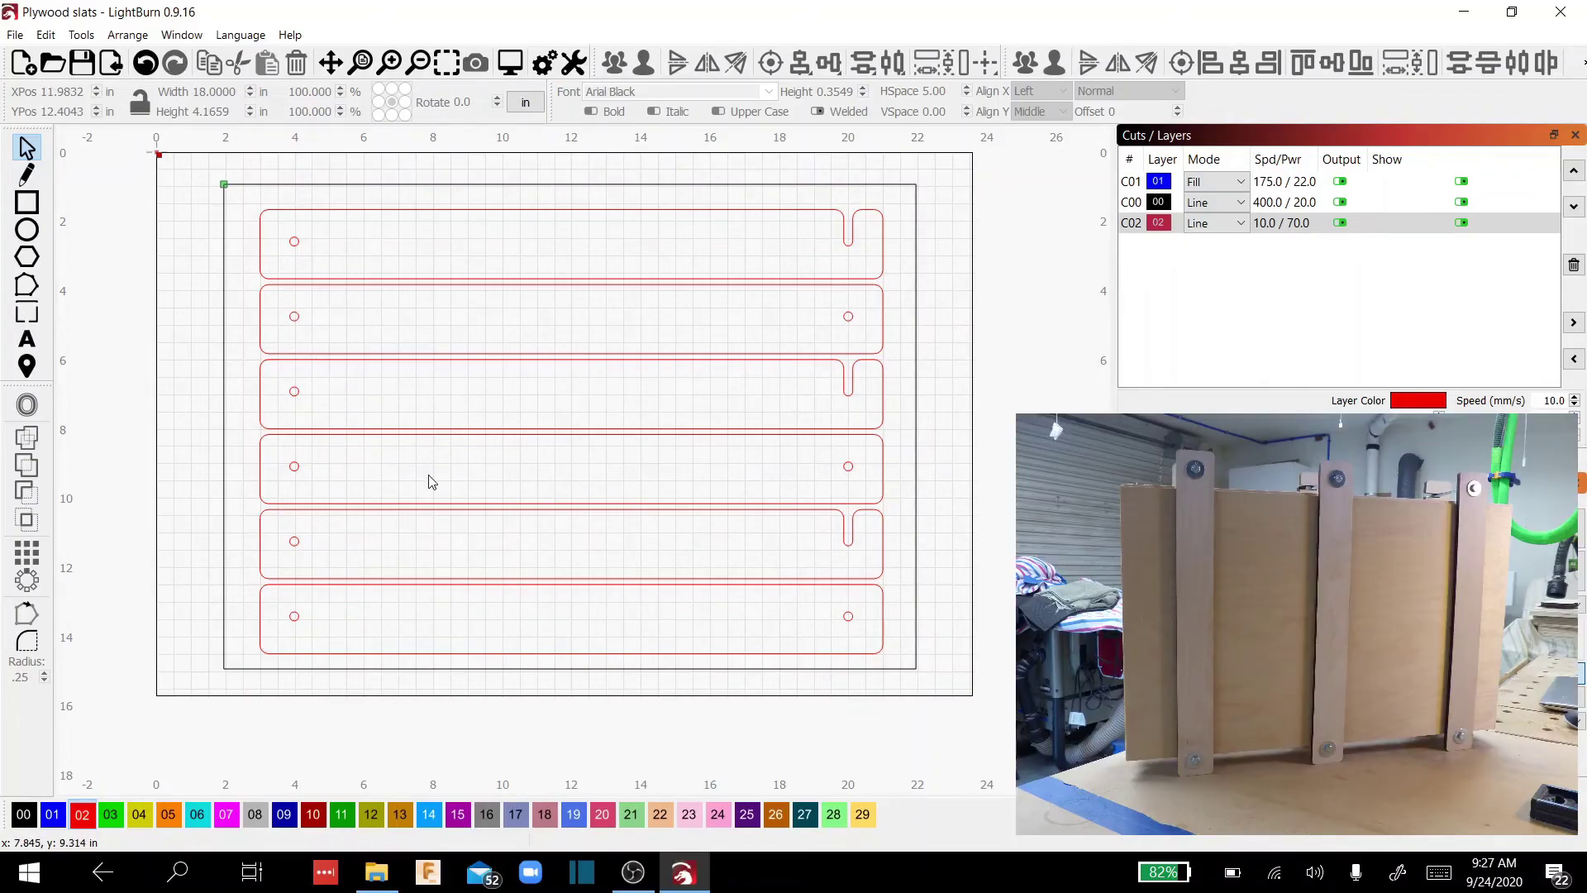
{"action": "scroll", "coordinate": [429, 482], "scroll_direction": "down", "scroll_amount": 1}
{"action": "scroll", "coordinate": [429, 482], "scroll_direction": "up", "scroll_amount": 1}
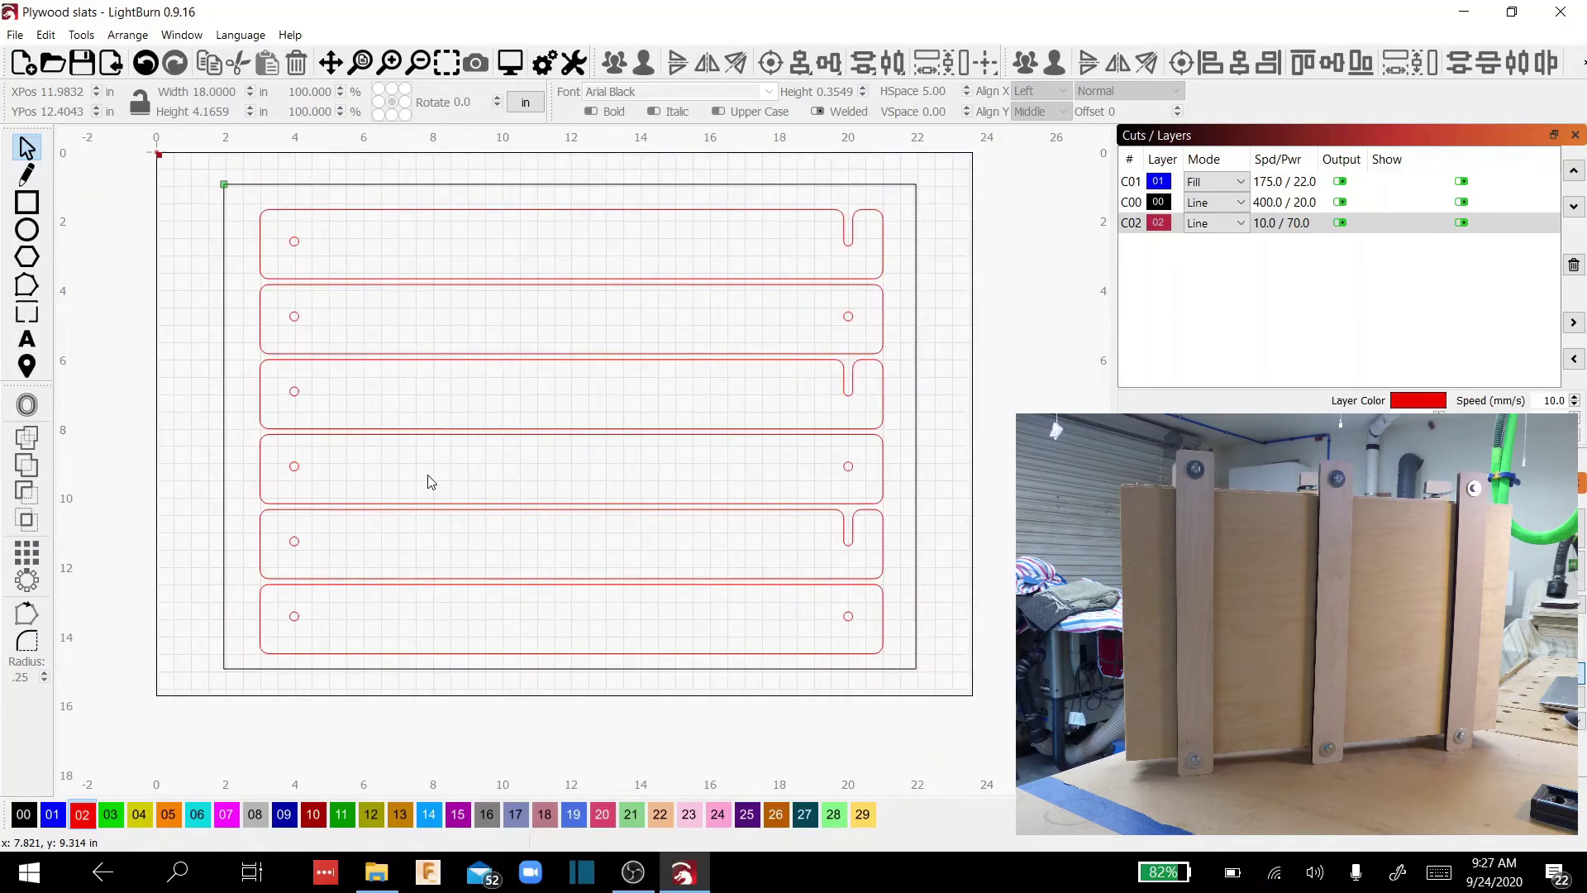